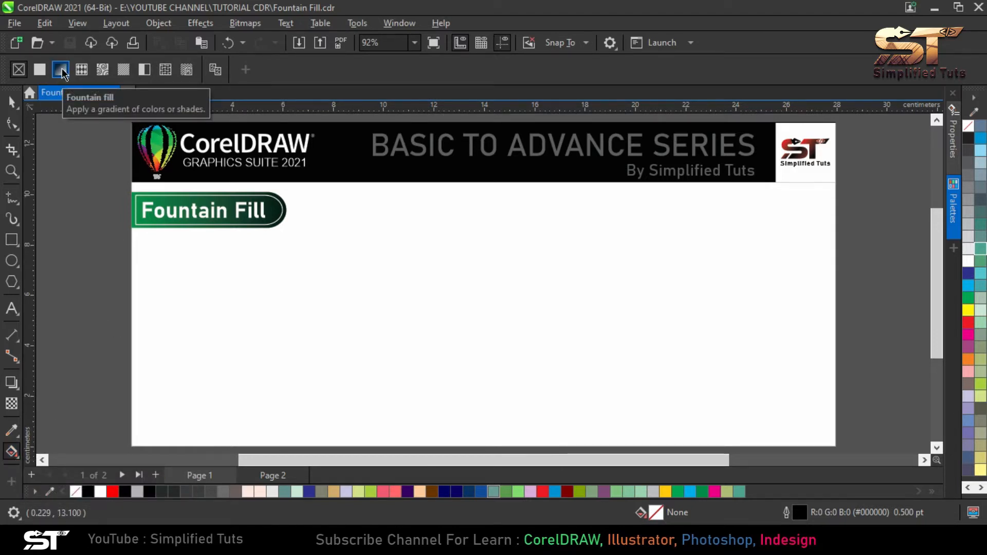
pyautogui.click(62, 73)
pyautogui.click(566, 364)
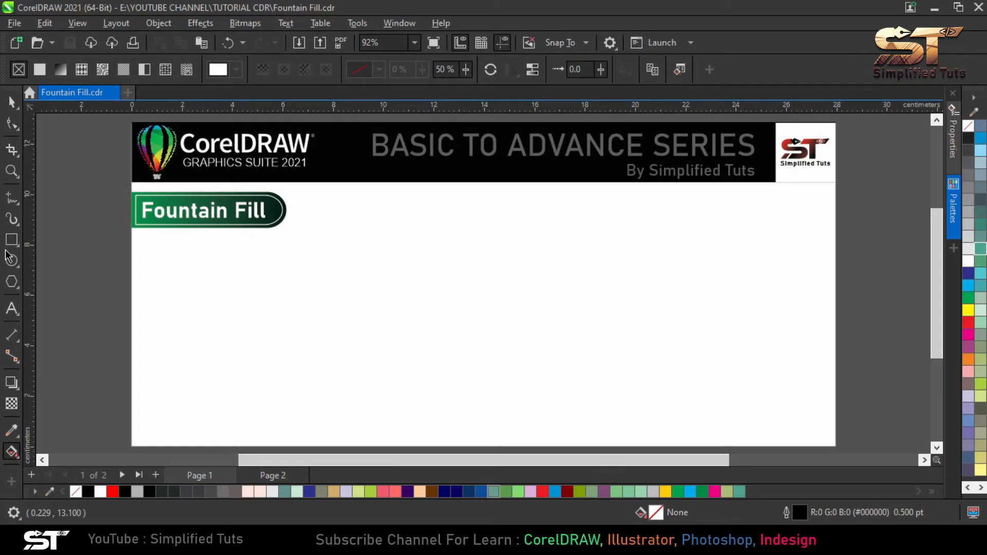
# Draw a circle about 7.17 cm in diameter below the banner and fill it with Blue (C100 M100 Y0 K0)
pyautogui.click(9, 256)
pyautogui.moveTo(349, 252); pyautogui.dragTo(529, 404)
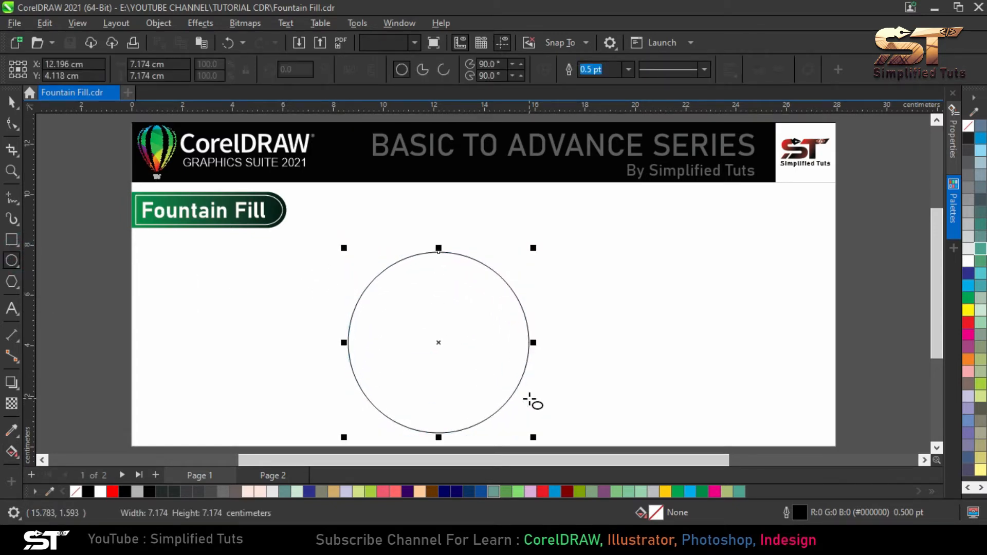
pyautogui.click(970, 274)
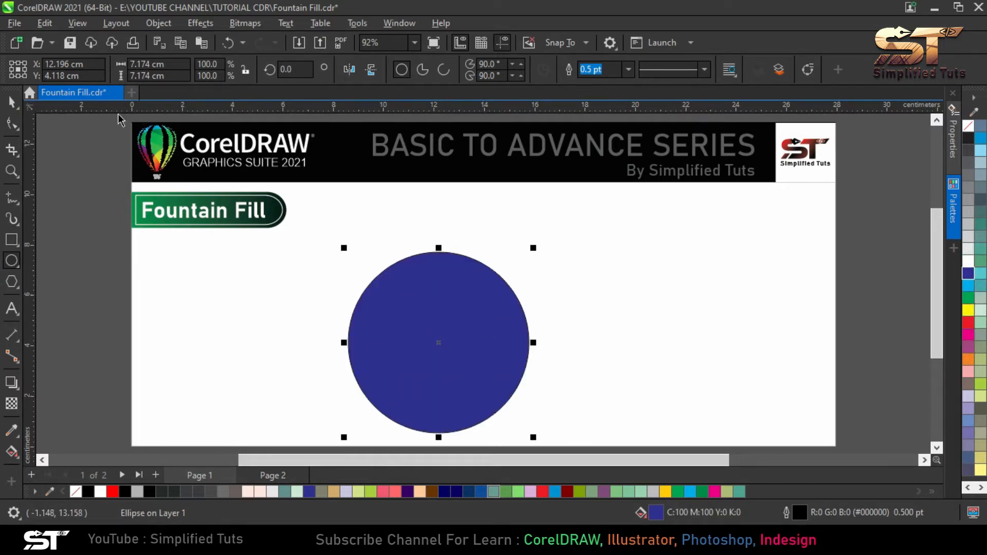
# Apply a fountain fill to the circle and add a color node about a third of the way along the gradient line
pyautogui.click(12, 451)
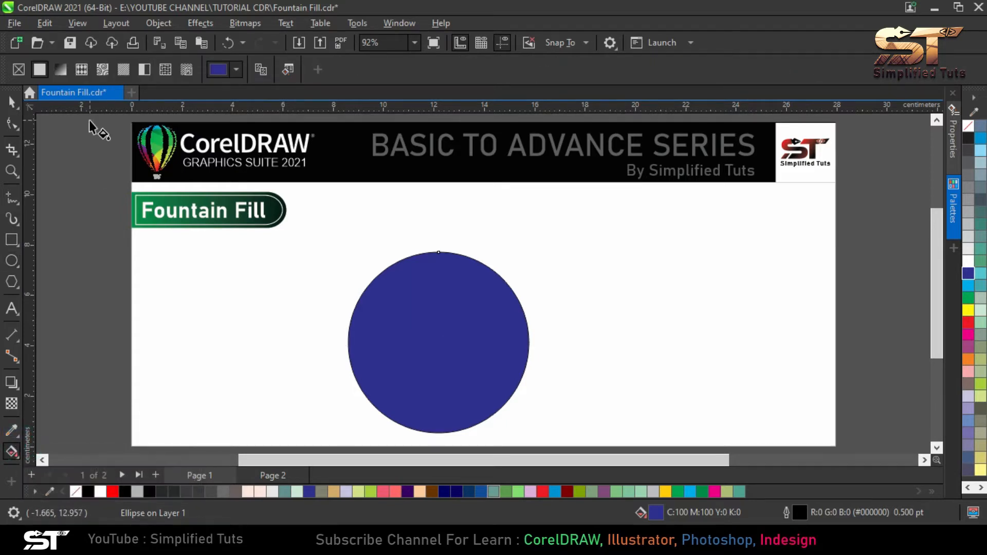
pyautogui.click(63, 70)
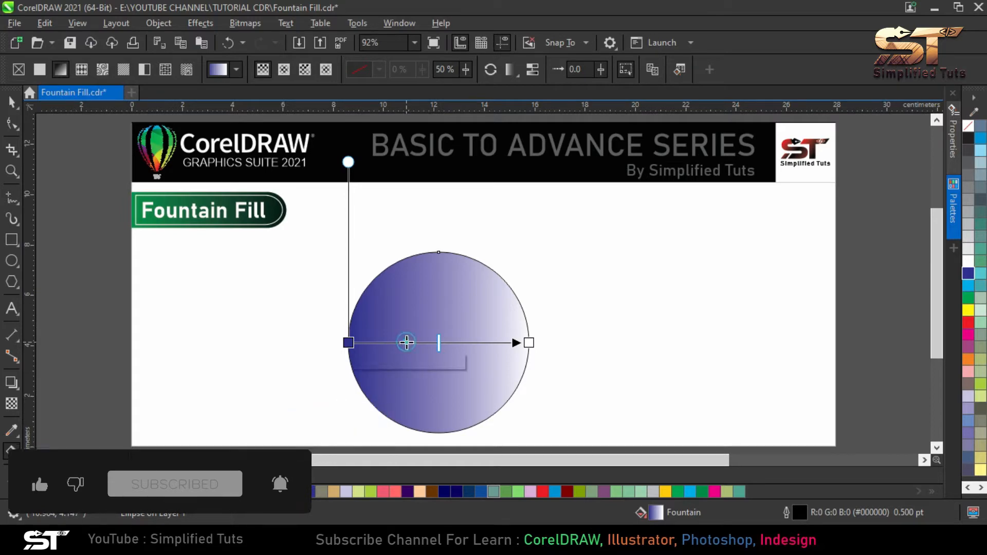
pyautogui.doubleClick(407, 343)
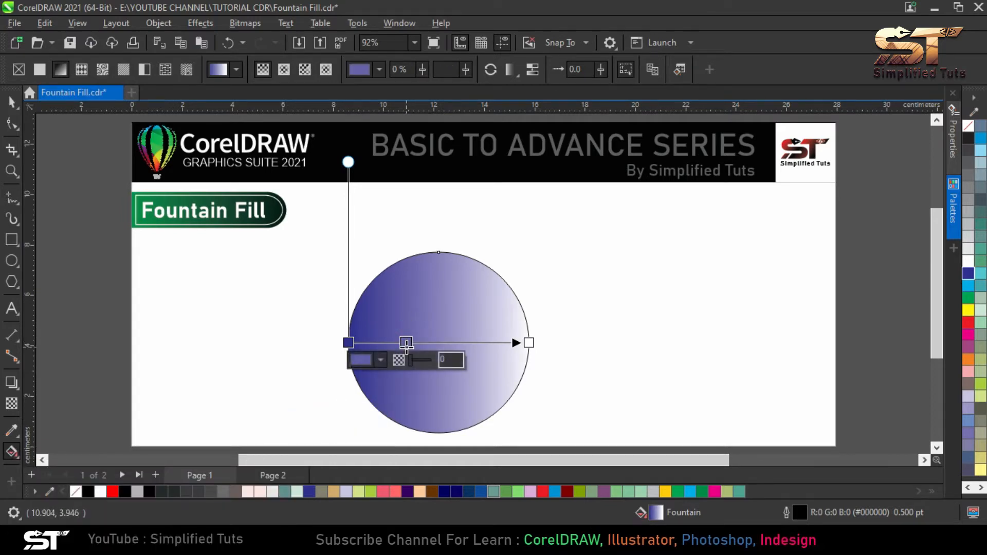
pyautogui.click(406, 343)
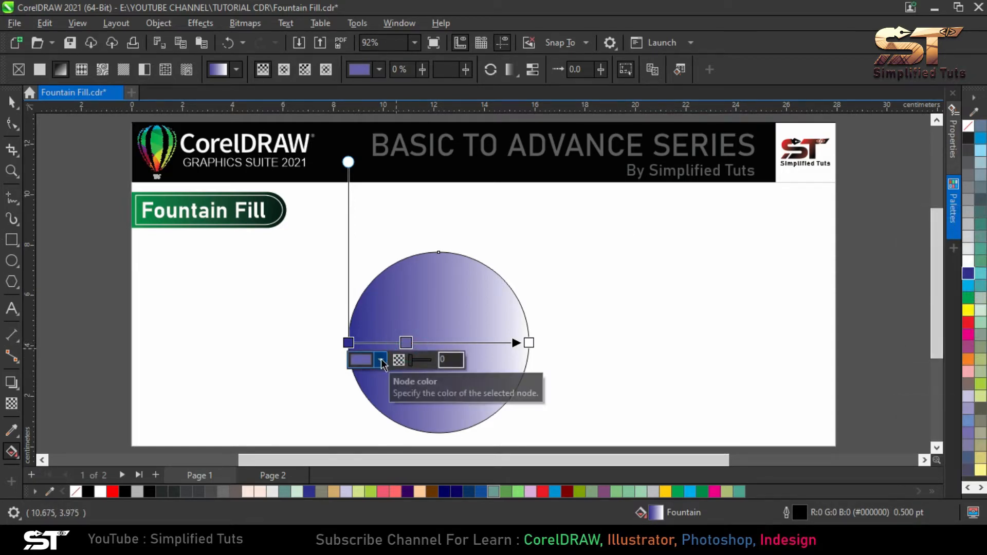
# Recolor the added node green and move it to the middle of the gradient line
pyautogui.click(381, 360)
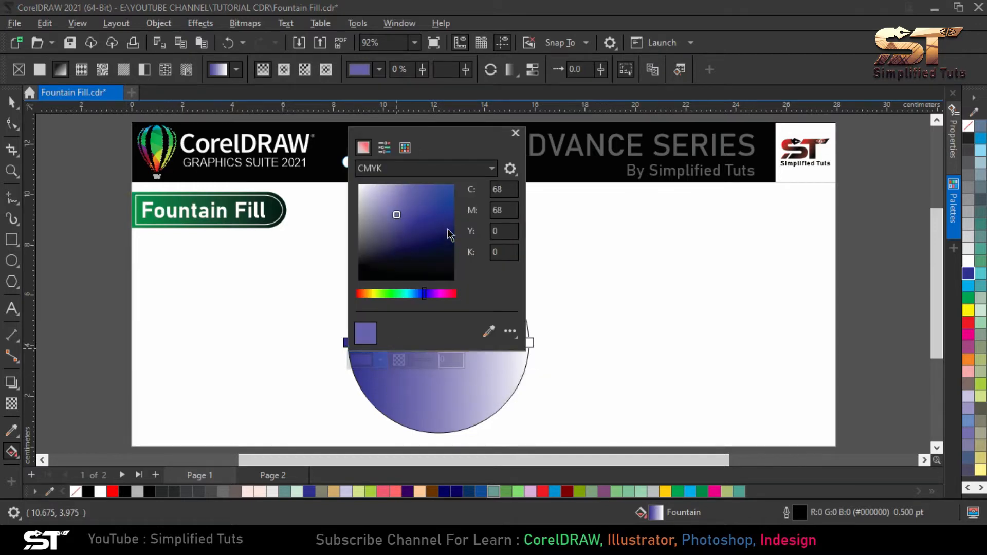
pyautogui.moveTo(403, 297); pyautogui.dragTo(388, 295)
pyautogui.moveTo(432, 216); pyautogui.dragTo(445, 223)
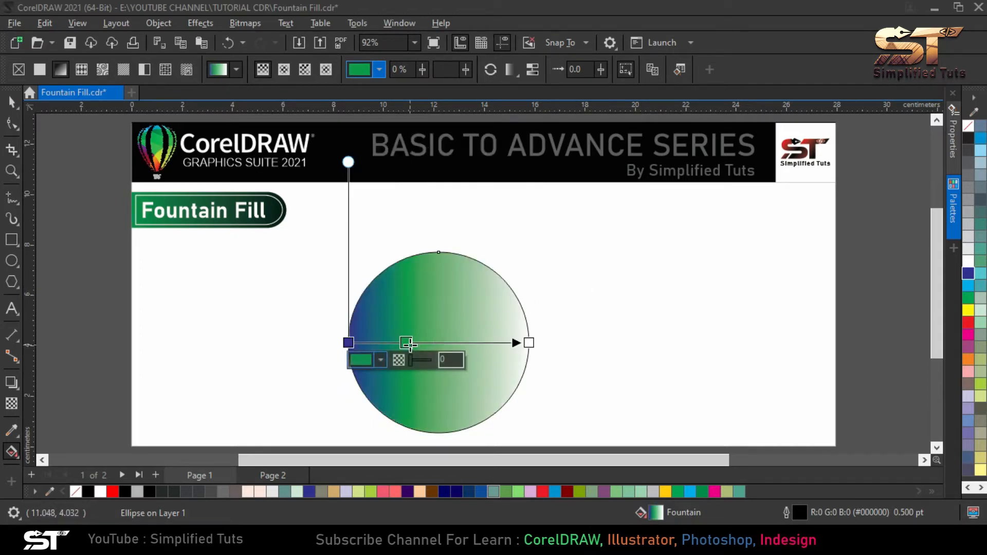
pyautogui.moveTo(409, 342); pyautogui.dragTo(440, 341)
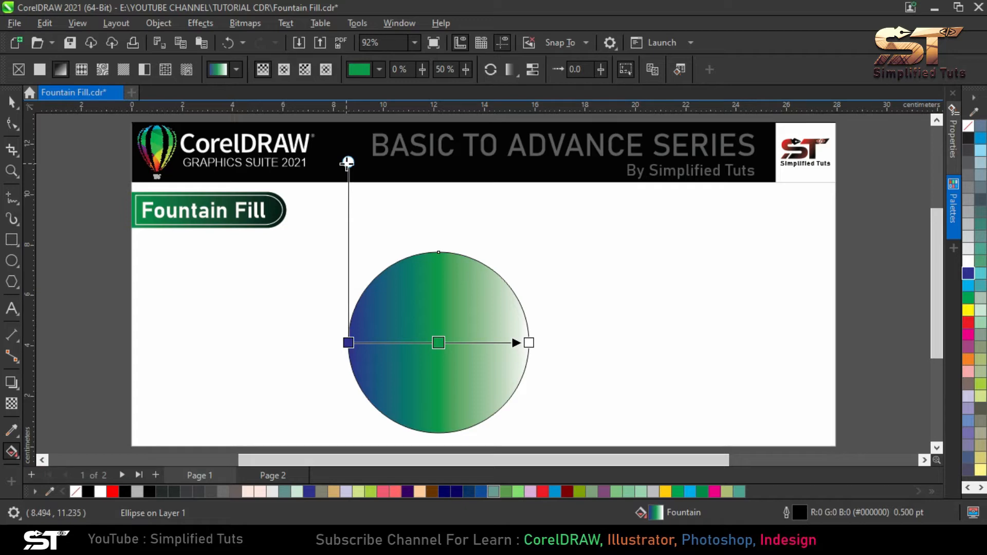
# Switch free scale and skew off and back on, and skew the linear gradient so its color bands tilt slightly
pyautogui.moveTo(349, 164)
pyautogui.mouseDown()
pyautogui.moveTo(298, 235)
pyautogui.moveTo(232, 277)
pyautogui.moveTo(227, 300)
pyautogui.moveTo(326, 216)
pyautogui.moveTo(434, 209)
pyautogui.moveTo(544, 222)
pyautogui.moveTo(346, 172)
pyautogui.moveTo(349, 182)
pyautogui.mouseUp()
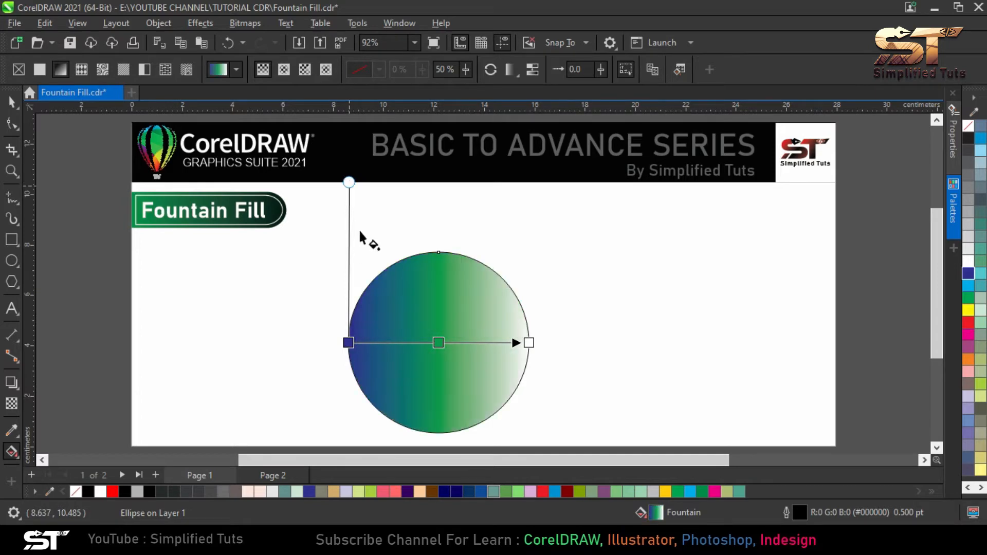
pyautogui.click(625, 72)
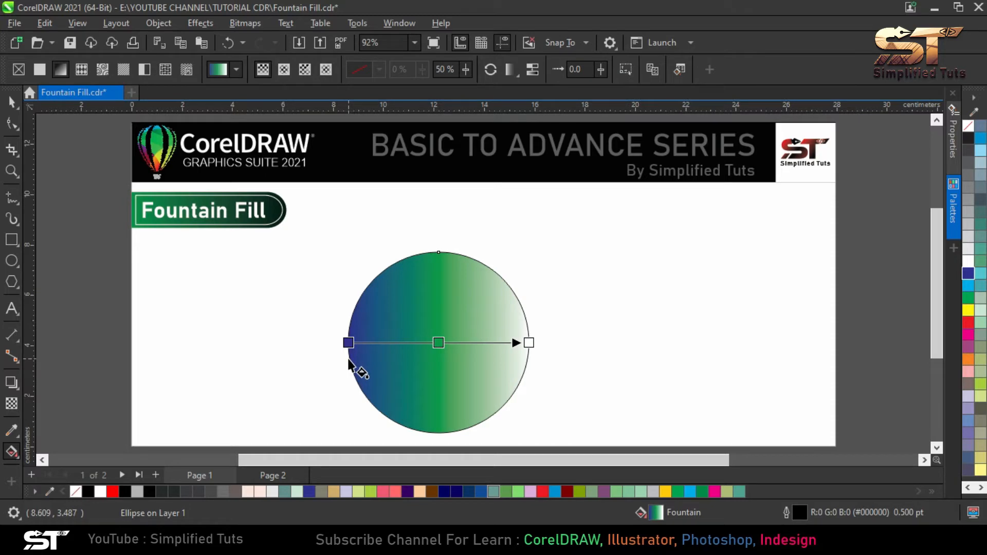
pyautogui.click(628, 70)
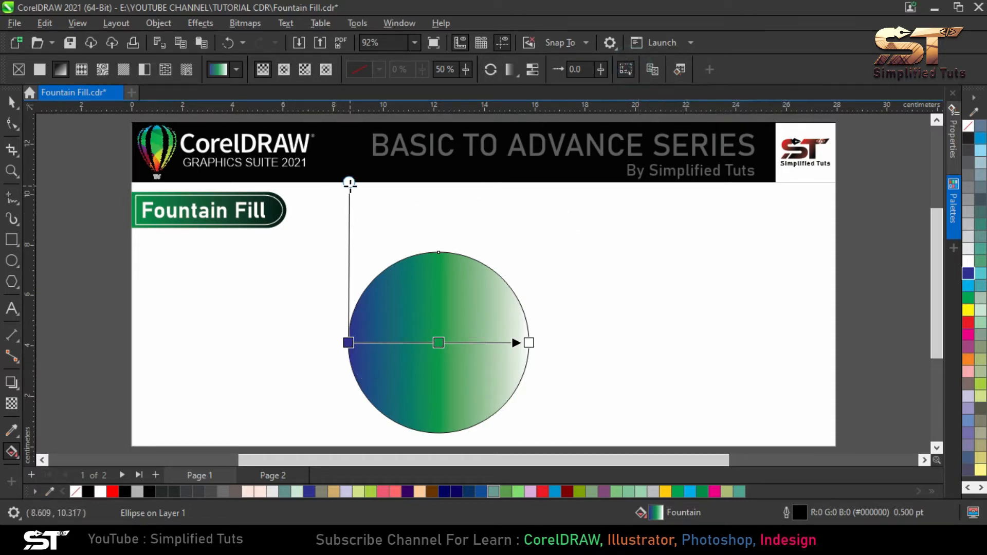
pyautogui.moveTo(349, 184); pyautogui.dragTo(132, 167)
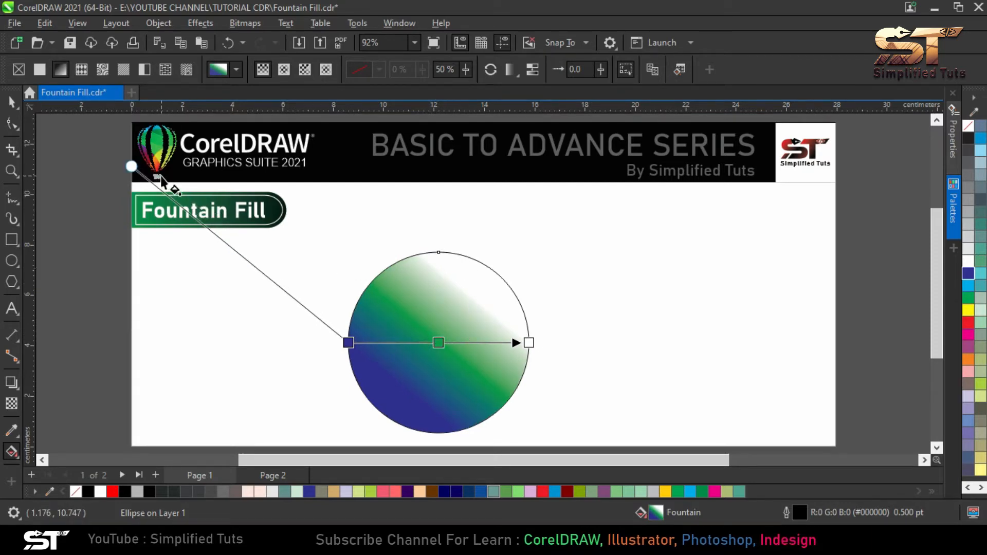
pyautogui.moveTo(132, 164); pyautogui.dragTo(314, 166)
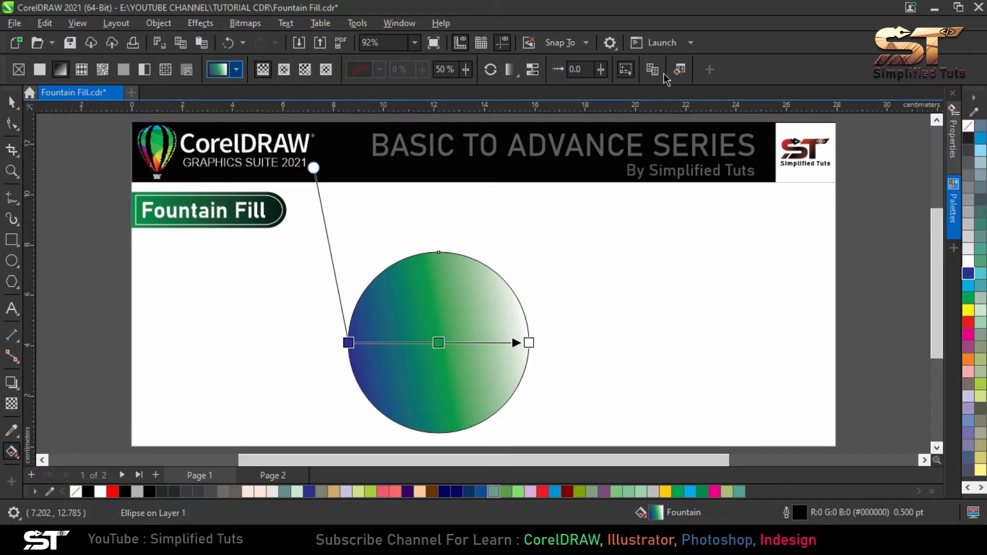
# Browse the preset fountain fills by category, viewing Seasons and returning to All categories without applying a fill
pyautogui.click(235, 71)
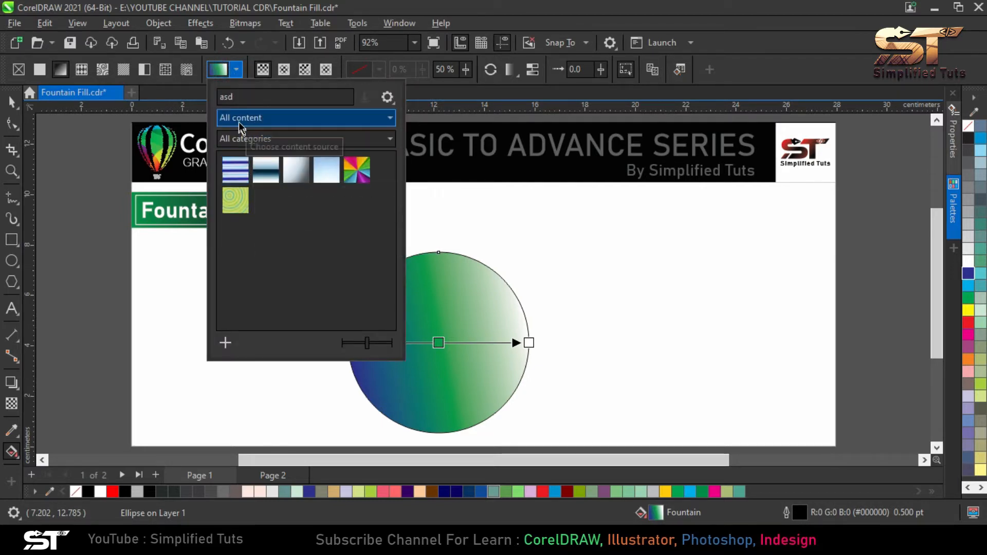
pyautogui.click(261, 140)
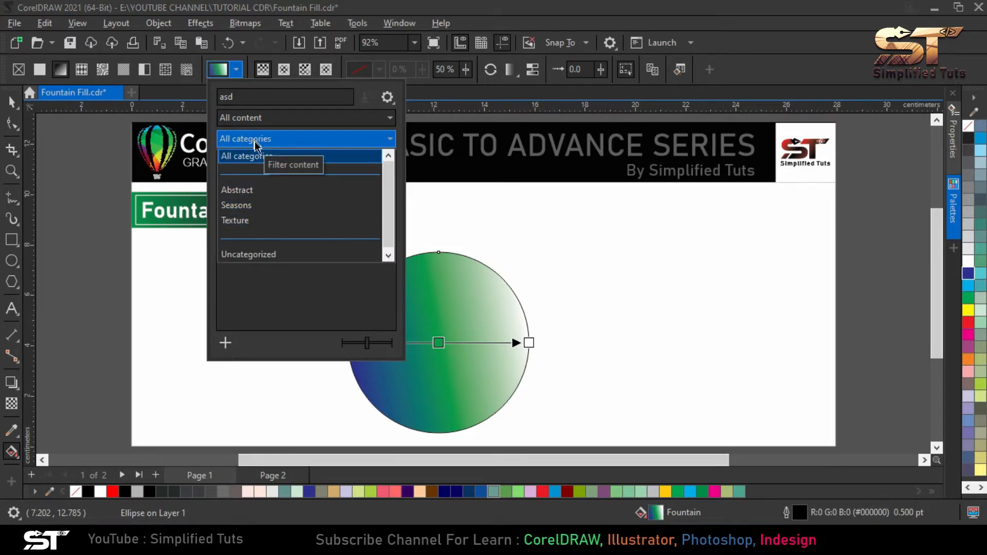
pyautogui.click(259, 305)
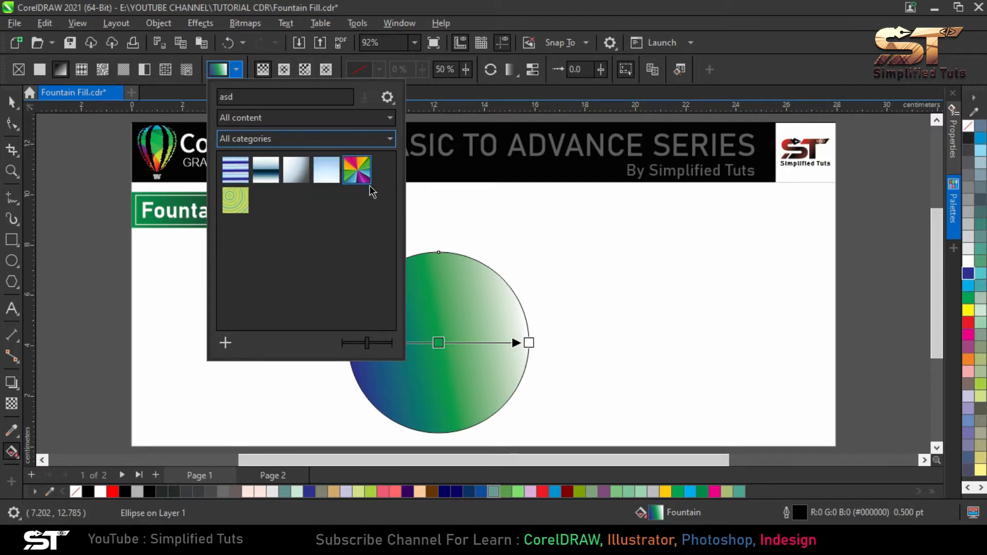
pyautogui.click(303, 145)
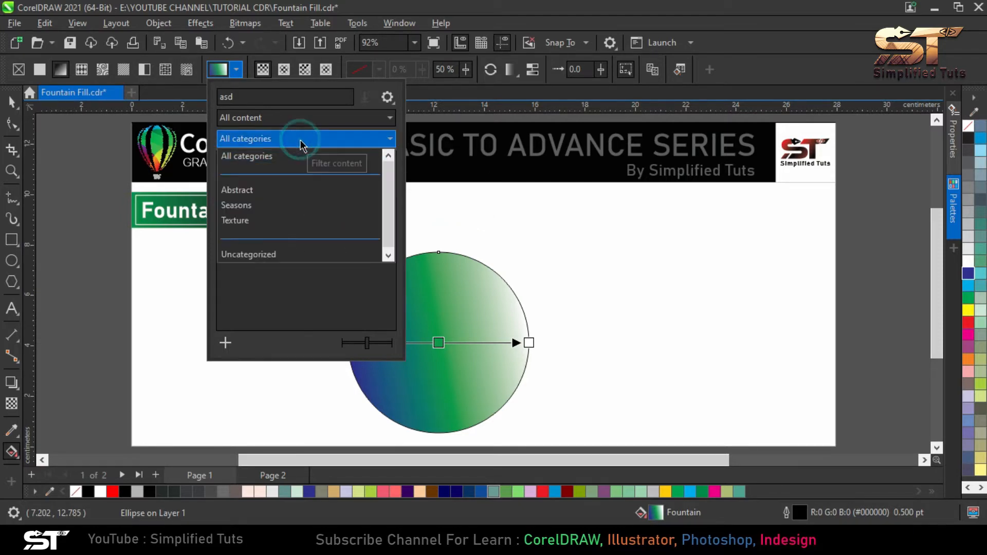
pyautogui.click(242, 205)
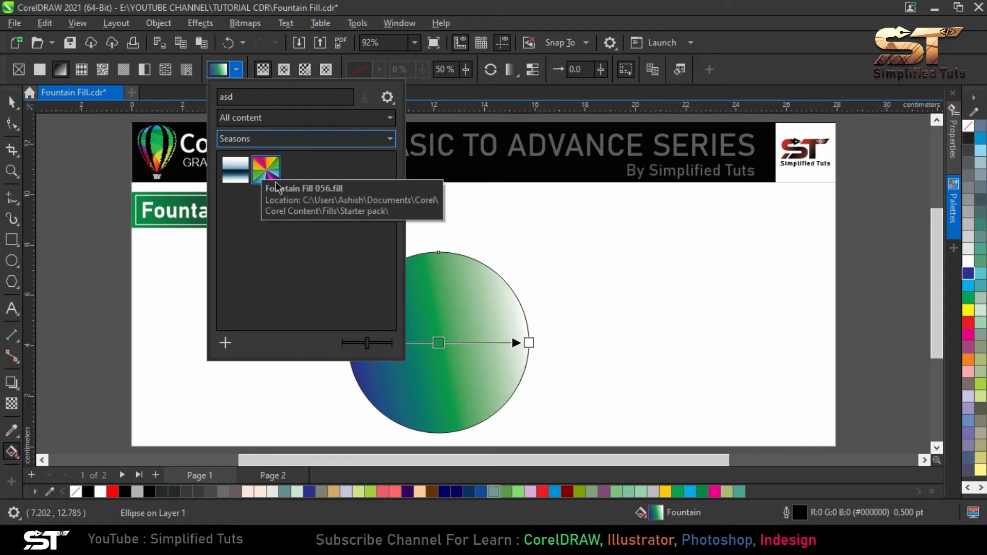
pyautogui.click(270, 140)
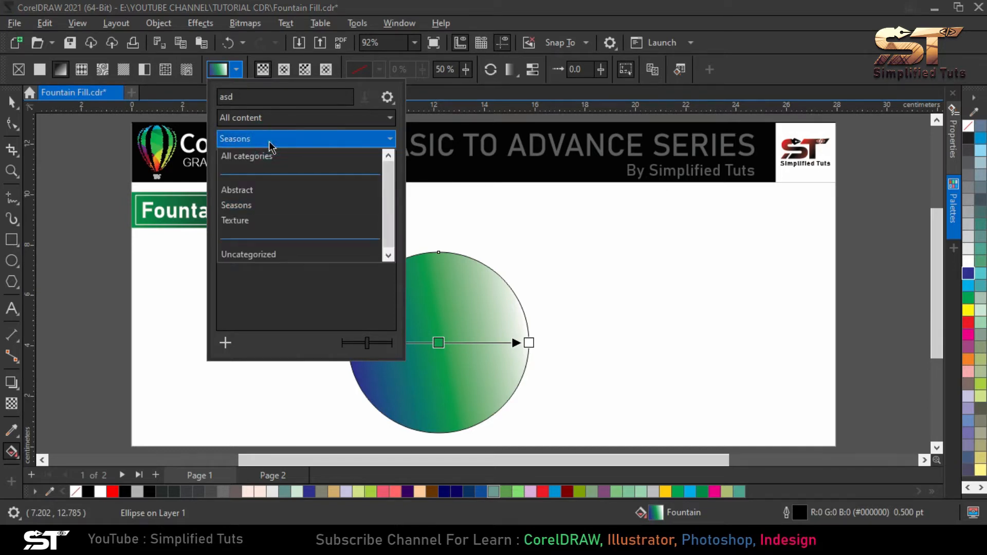
pyautogui.click(255, 157)
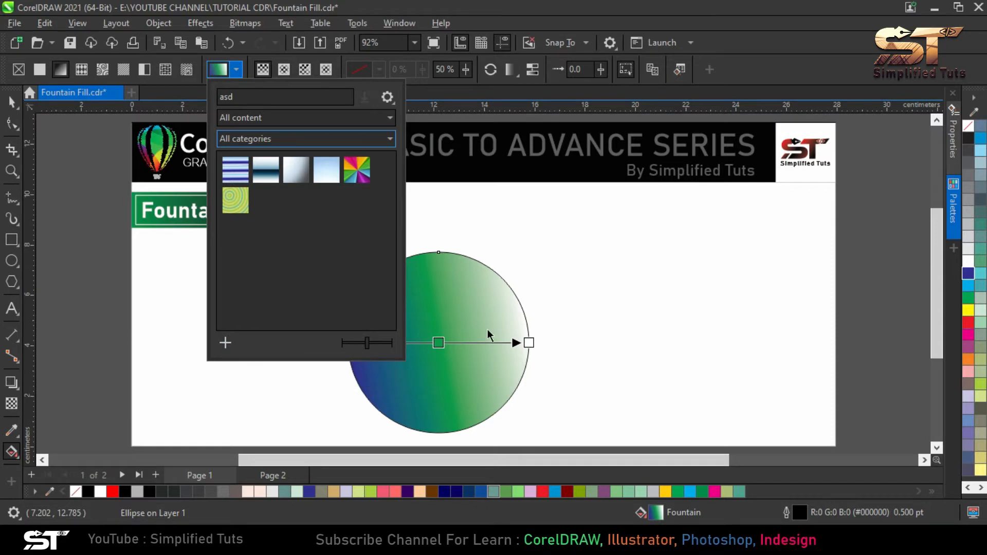
pyautogui.click(458, 200)
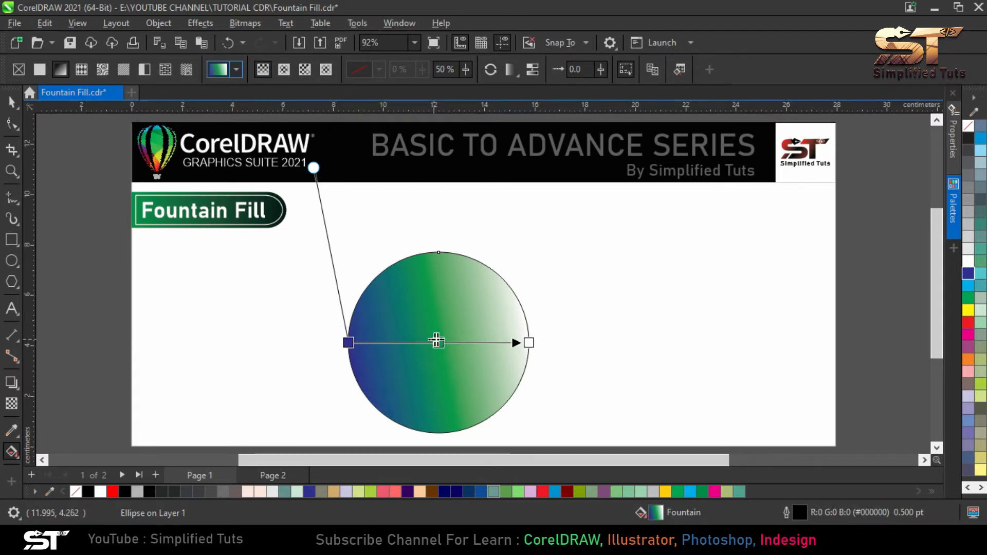
# Shift the green node slightly toward blue, change to an Elliptical fountain fill, and reshape it by moving its center and outer handles
pyautogui.doubleClick(438, 342)
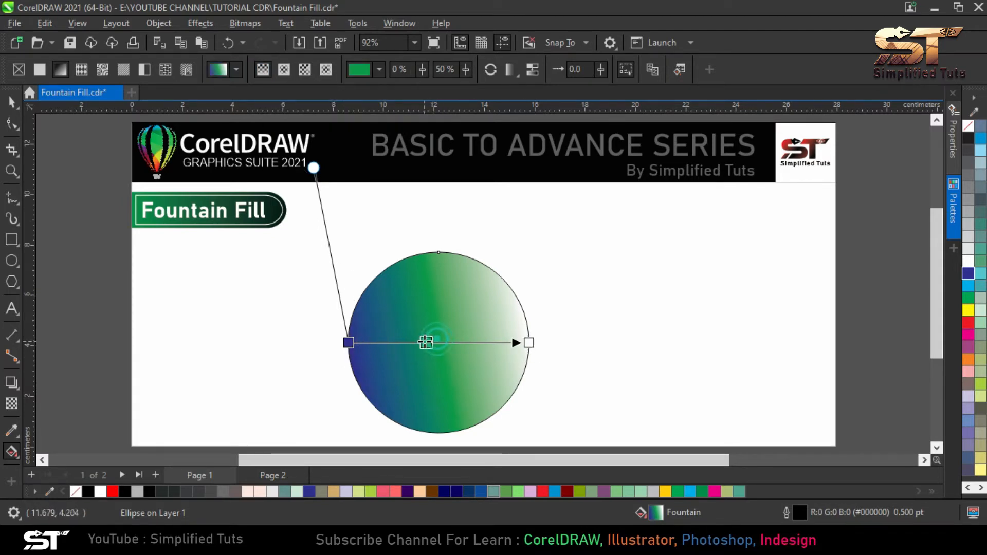
pyautogui.click(284, 70)
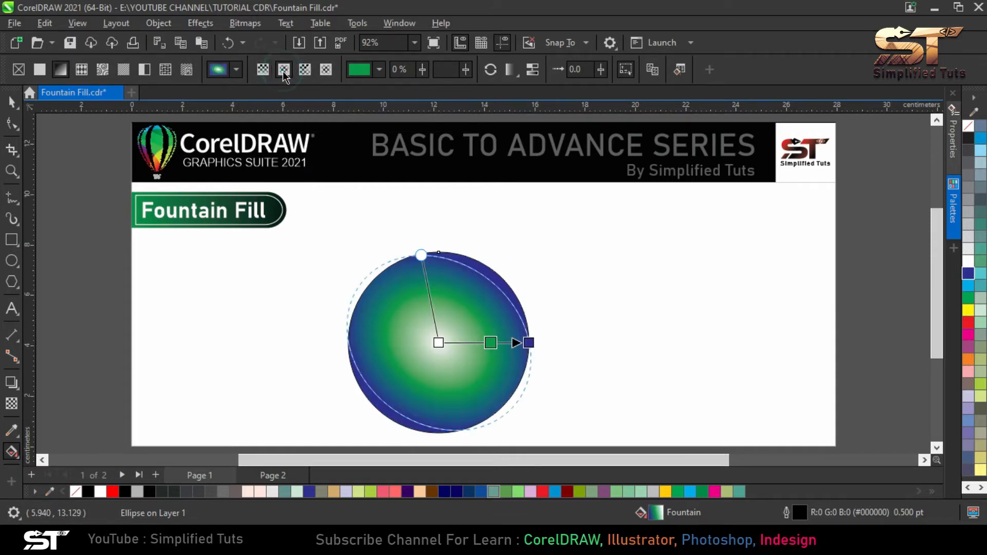
pyautogui.moveTo(439, 343); pyautogui.dragTo(427, 347)
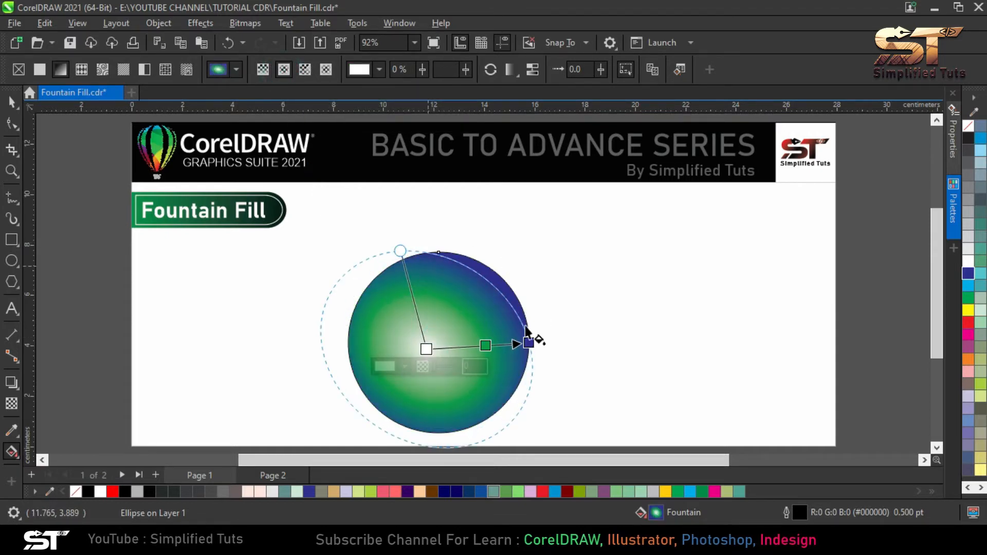
pyautogui.moveTo(400, 250); pyautogui.dragTo(426, 259)
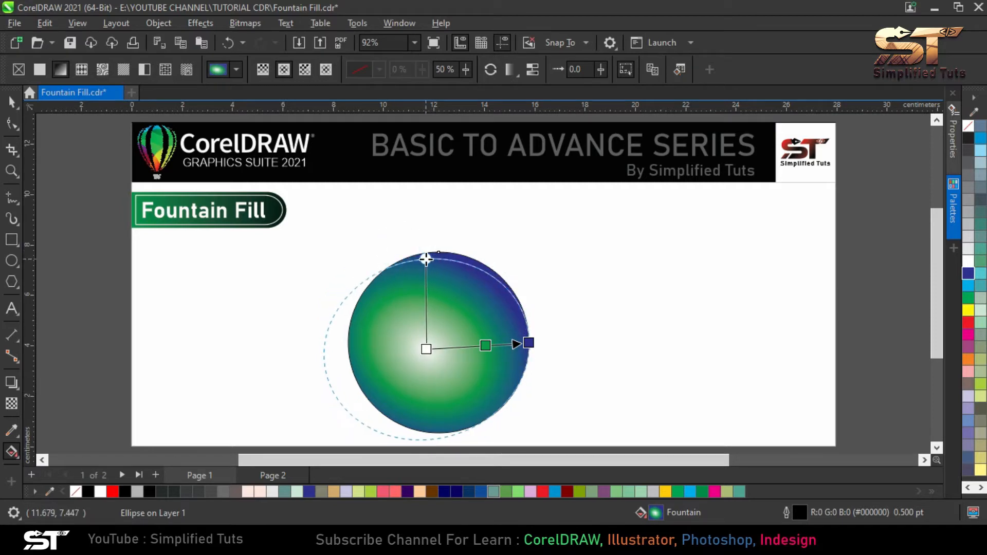
pyautogui.moveTo(425, 348); pyautogui.dragTo(440, 334)
pyautogui.moveTo(528, 343); pyautogui.dragTo(547, 380)
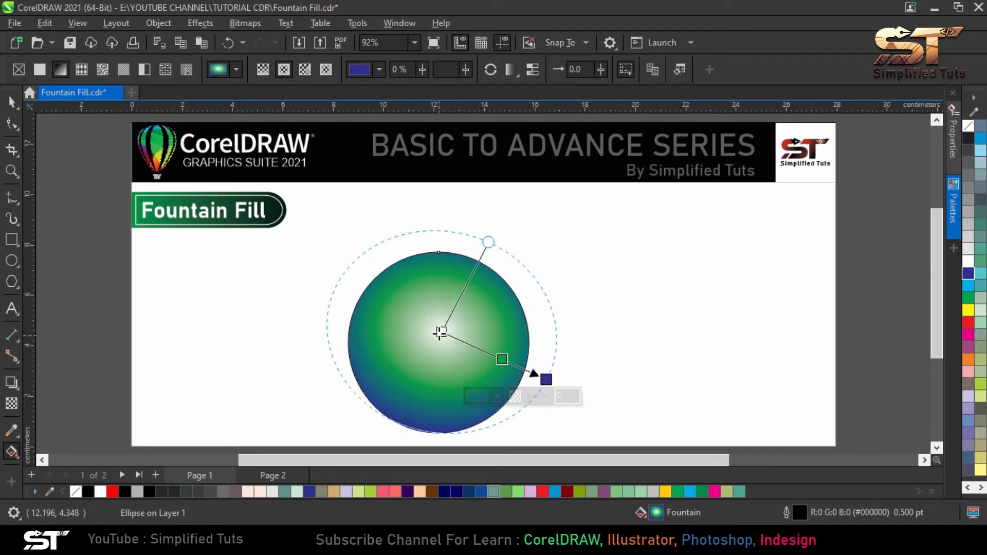
pyautogui.moveTo(441, 331); pyautogui.dragTo(432, 339)
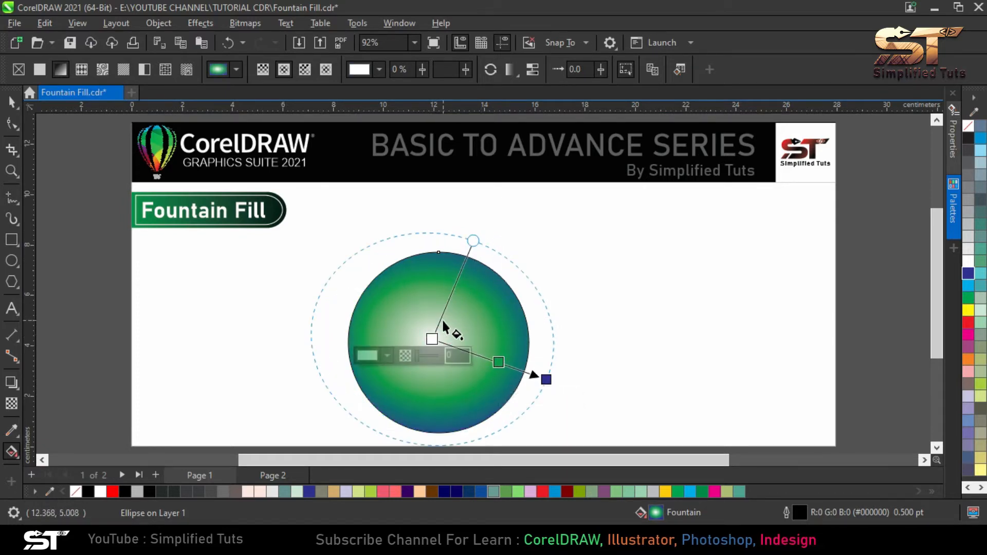
# Change the circle's gradient to a Conical fountain fill and rotate it slightly by its blue end node
pyautogui.click(305, 71)
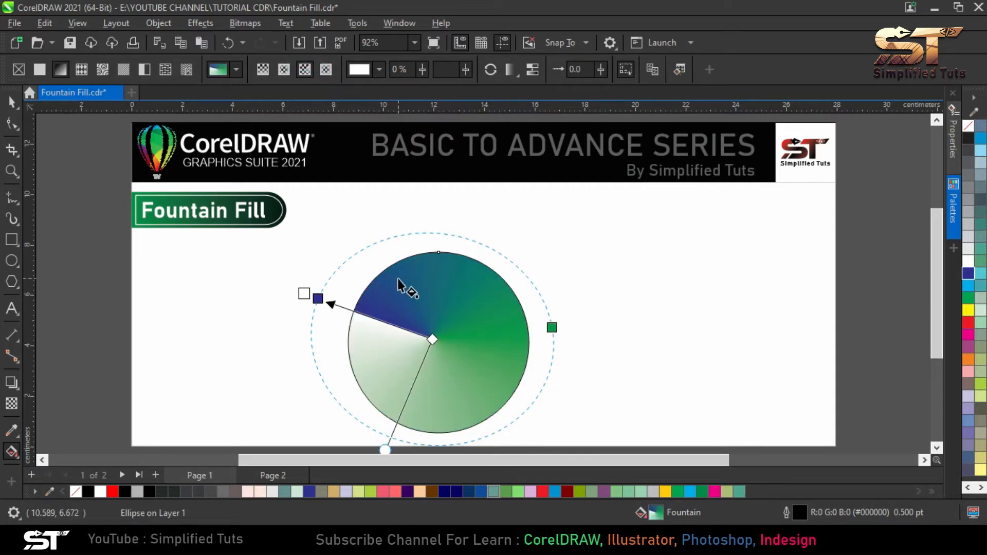
pyautogui.click(337, 257)
pyautogui.scroll(-1, 425, 247)
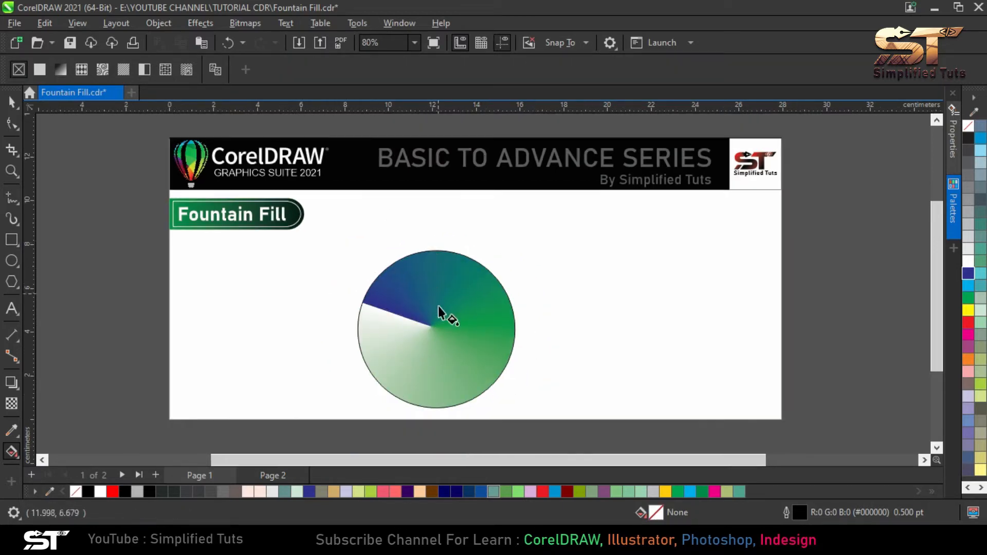
pyautogui.click(435, 326)
pyautogui.scroll(3, 407, 405)
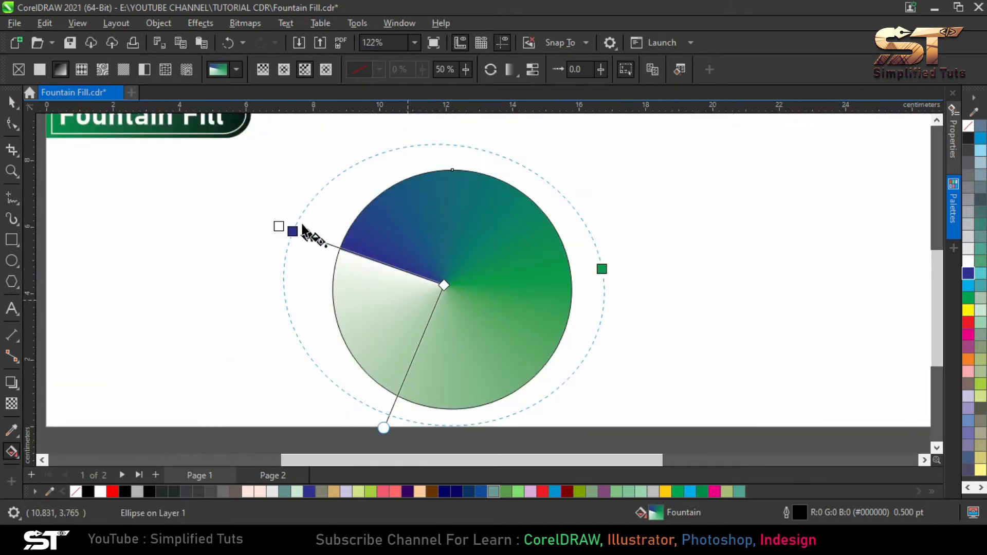
pyautogui.moveTo(293, 231)
pyautogui.mouseDown()
pyautogui.moveTo(340, 250)
pyautogui.moveTo(299, 225)
pyautogui.mouseUp()
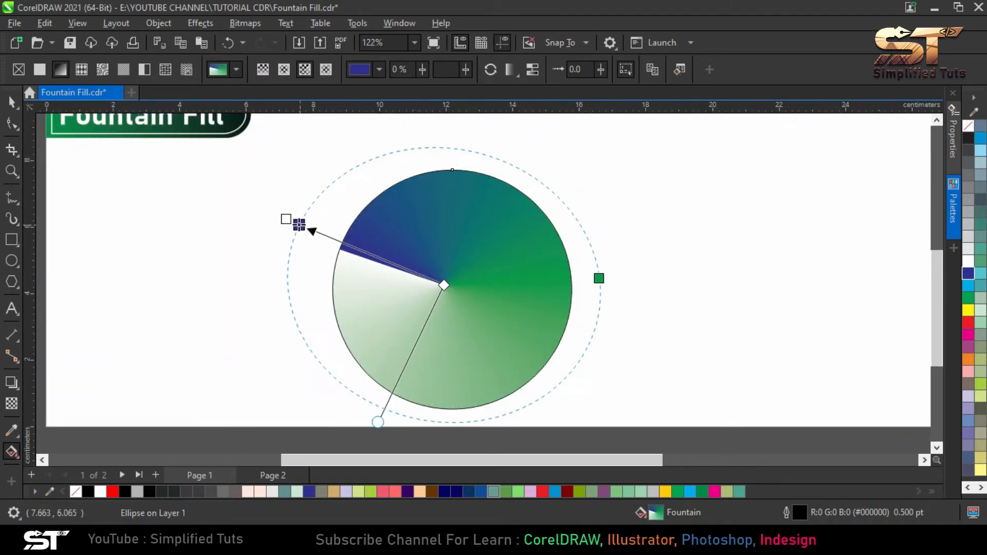
# Swing the conical fill's round scale handle around the circle and leave it closer to the center at the lower edge, flattening the gradient ellipse
pyautogui.scroll(-1, 402, 268)
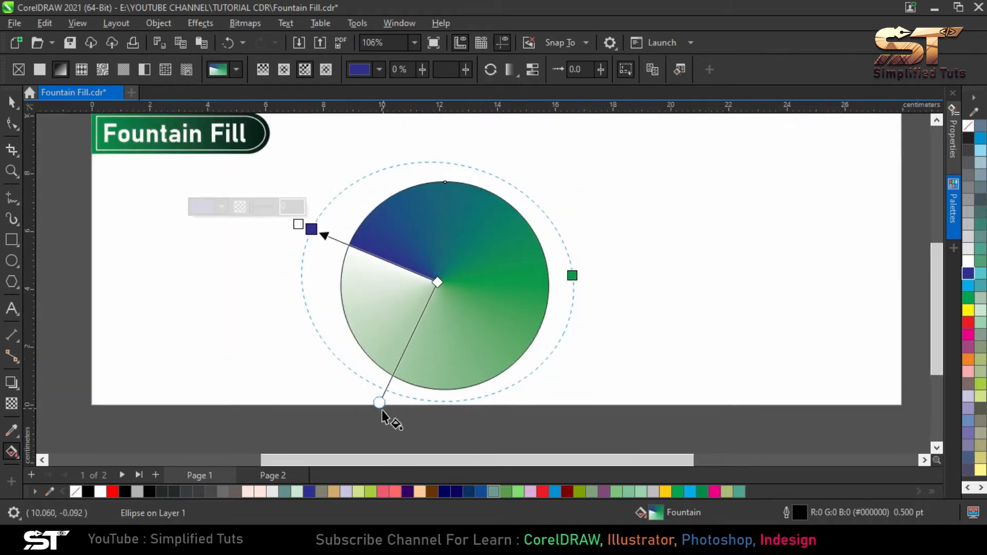
pyautogui.moveTo(380, 403); pyautogui.dragTo(623, 282)
pyautogui.moveTo(494, 393); pyautogui.dragTo(366, 374)
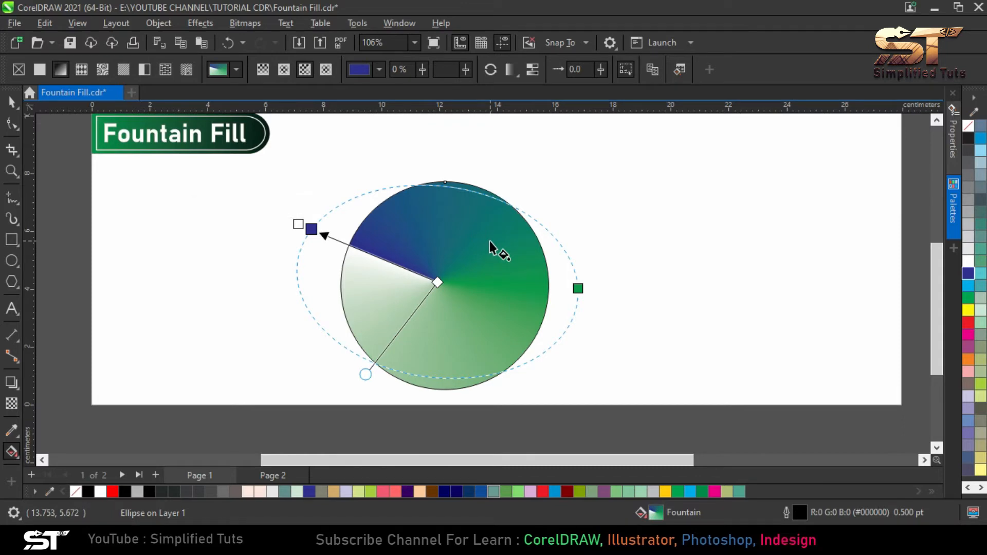
# Change the circle's gradient to a Rectangular fountain fill and adjust its extent with the round scale handle and the blue end node
pyautogui.click(327, 69)
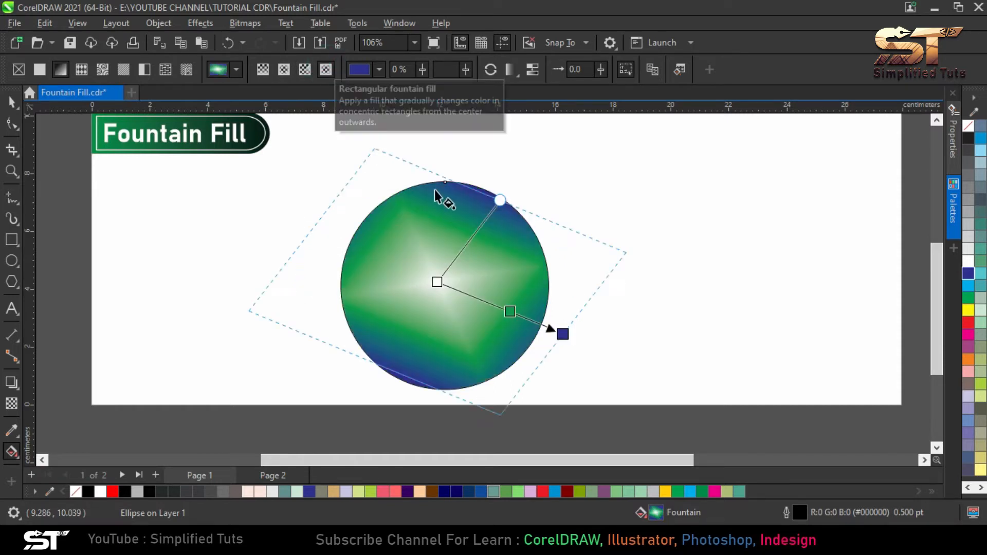
pyautogui.moveTo(503, 200); pyautogui.dragTo(487, 211)
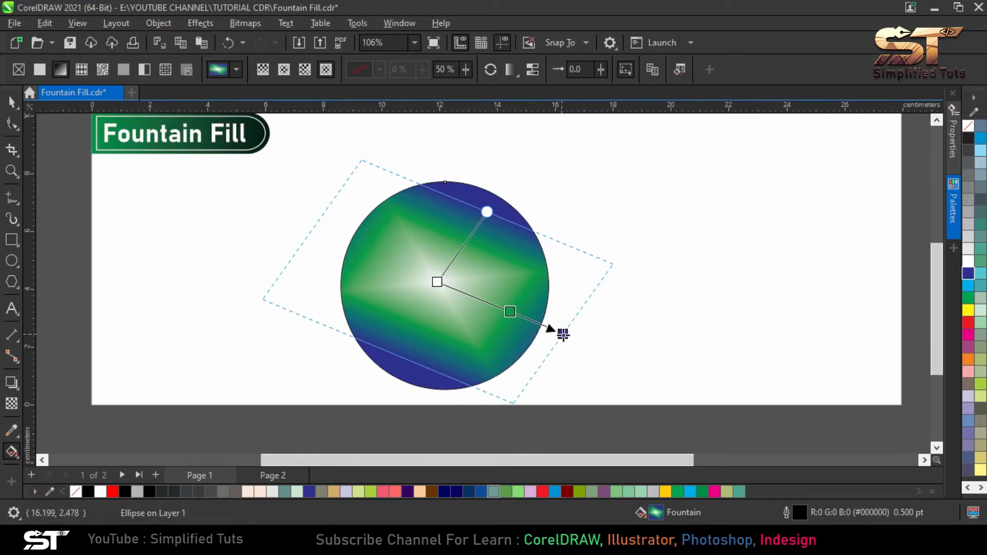
pyautogui.moveTo(562, 335)
pyautogui.mouseDown()
pyautogui.moveTo(495, 304)
pyautogui.moveTo(567, 333)
pyautogui.mouseUp()
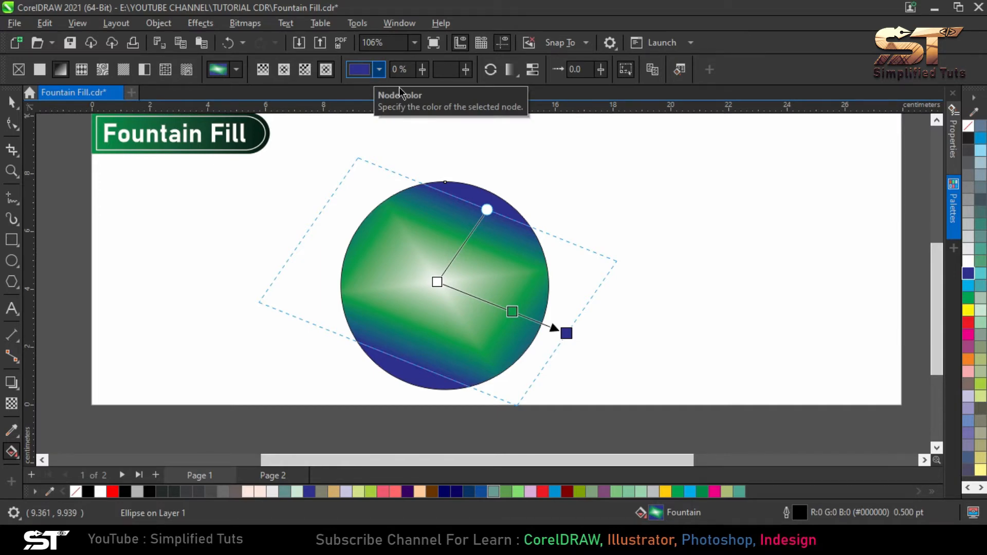
# Set the color of the rectangular gradient's white center node to red with the Node color picker
pyautogui.click(438, 282)
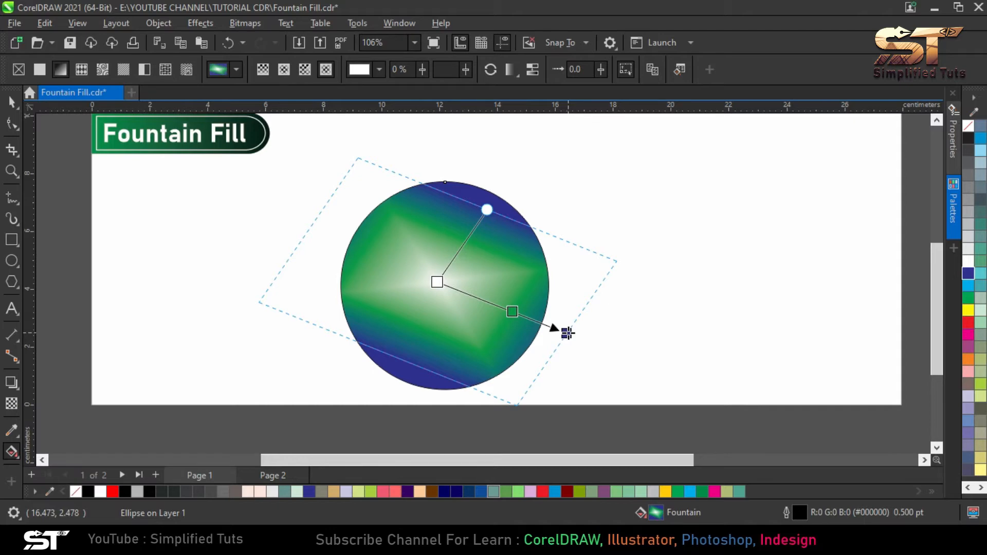
pyautogui.click(436, 280)
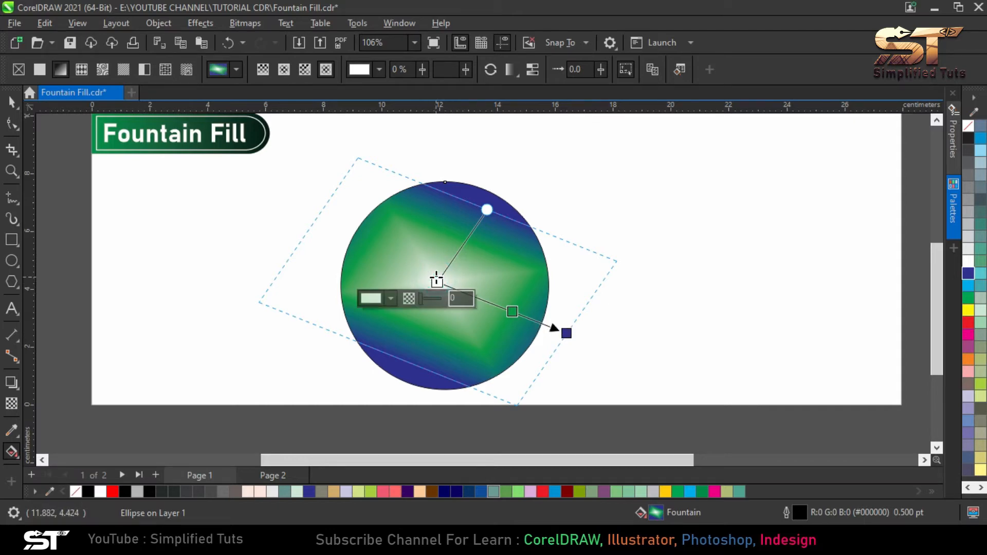
pyautogui.click(379, 69)
pyautogui.click(383, 103)
pyautogui.moveTo(415, 189); pyautogui.dragTo(433, 157)
pyautogui.click(664, 213)
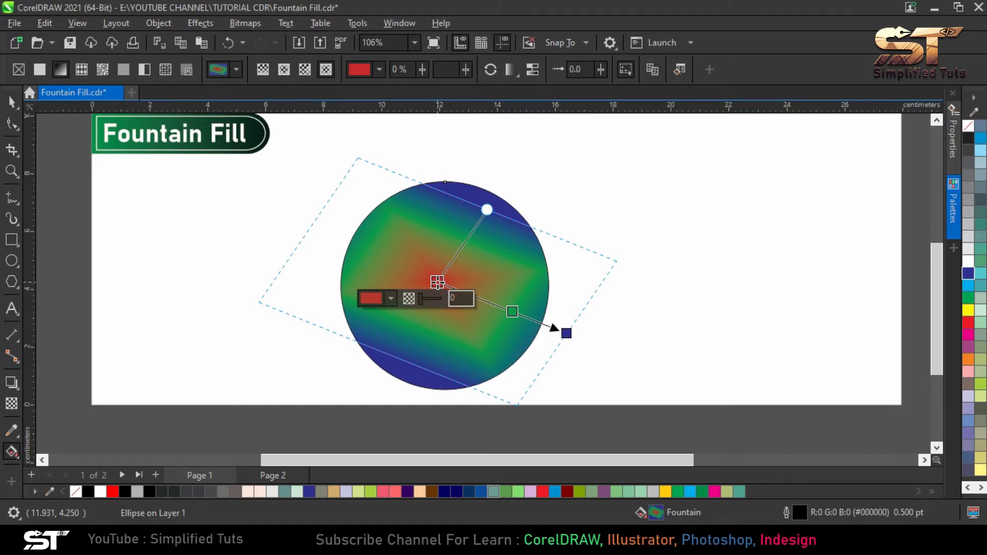
# Try a near-black color on the gradient's center node, and recolor the node bright red from the color palette
pyautogui.click(391, 299)
pyautogui.moveTo(431, 170); pyautogui.dragTo(376, 203)
pyautogui.click(556, 181)
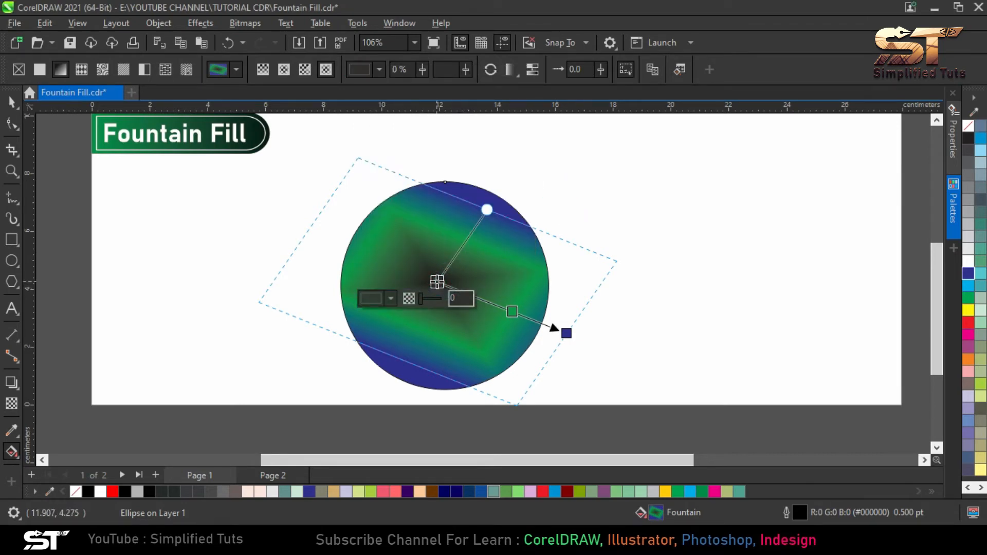
pyautogui.click(968, 323)
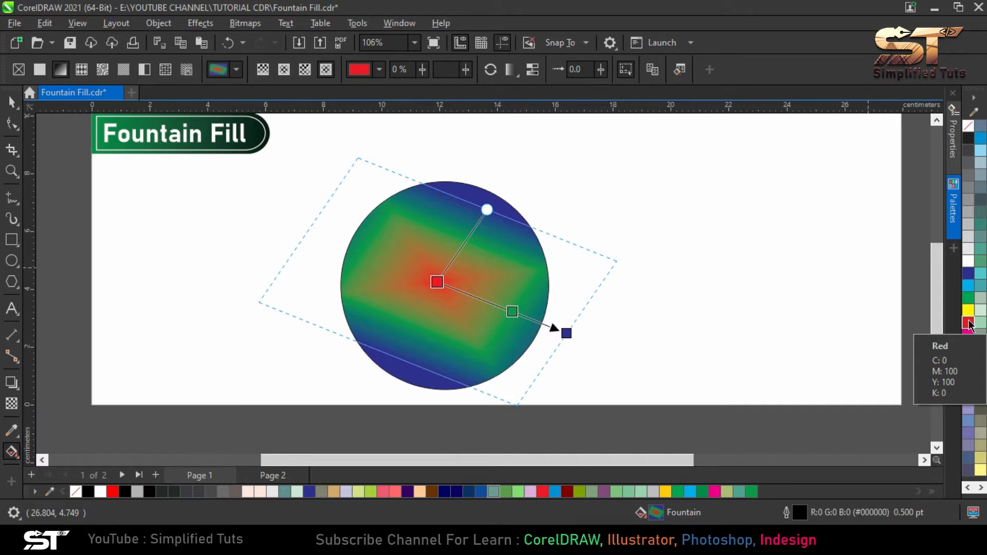
# Add a color node to the gradient line midway between the red center node and the green node
pyautogui.doubleClick(474, 297)
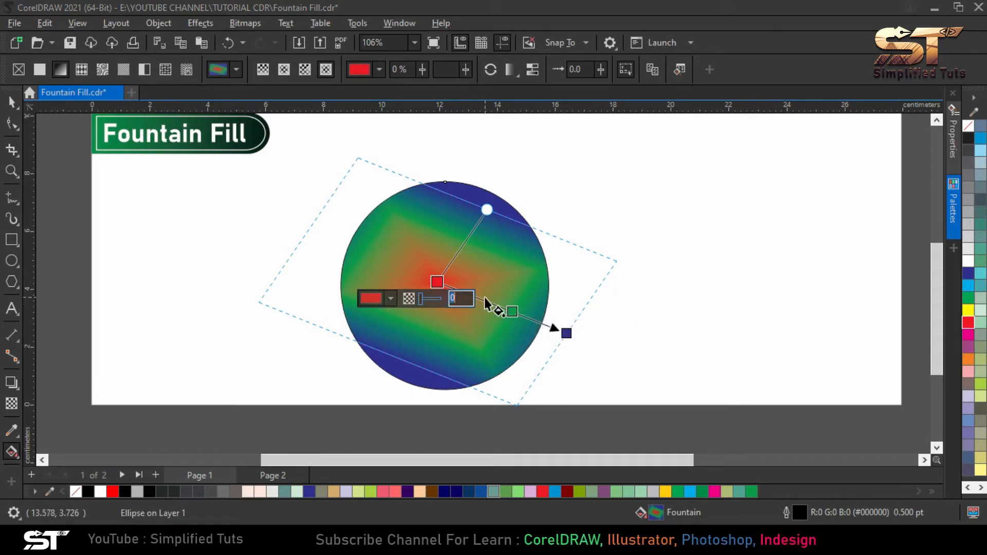
pyautogui.doubleClick(477, 297)
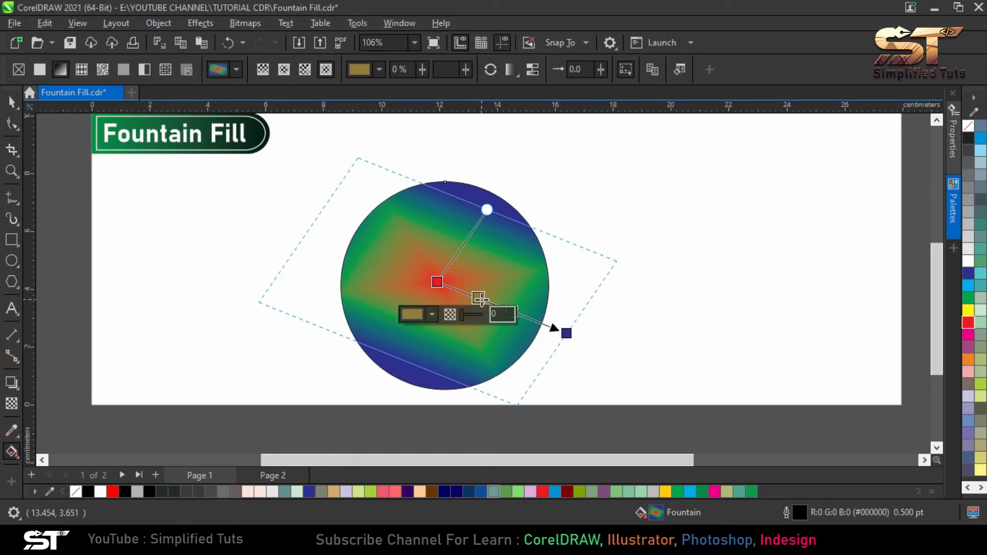
pyautogui.click(403, 70)
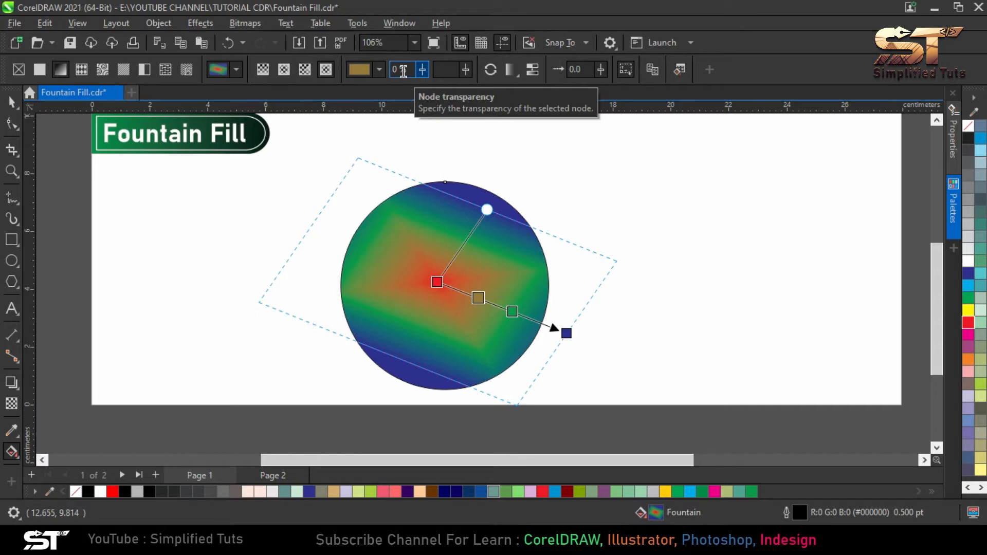
pyautogui.press('Return')
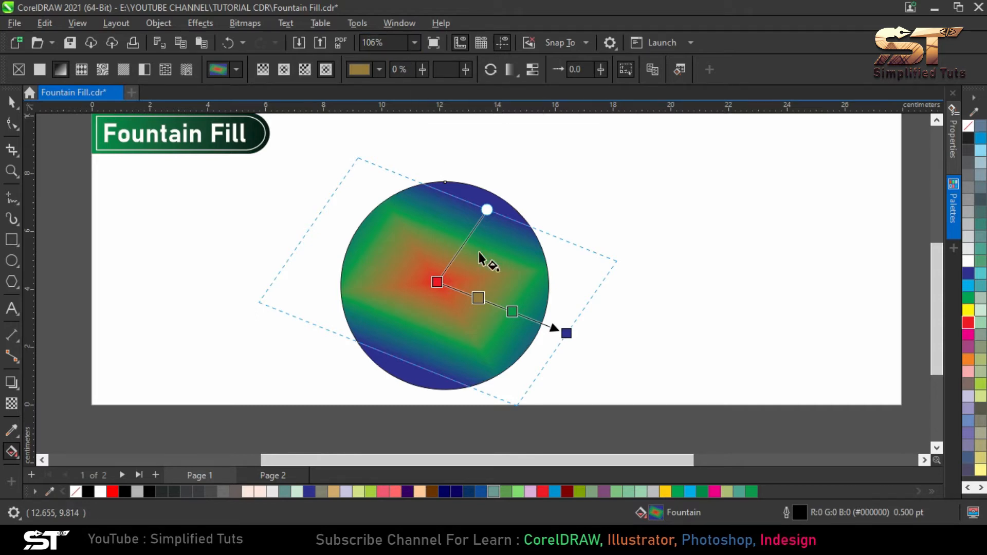
# Raise the transparency of the added tan node to 66% and further to 82%
pyautogui.click(479, 297)
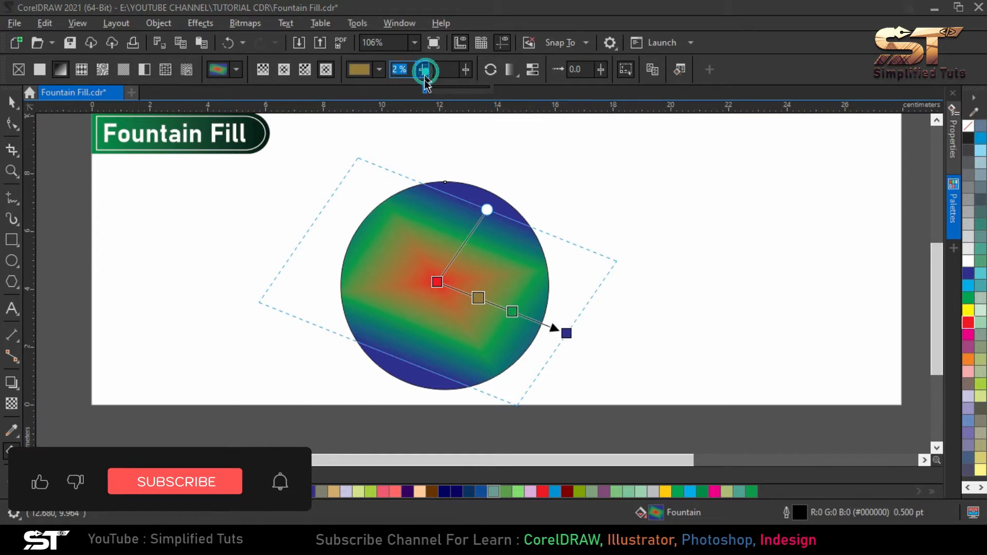
pyautogui.moveTo(427, 87); pyautogui.dragTo(469, 93)
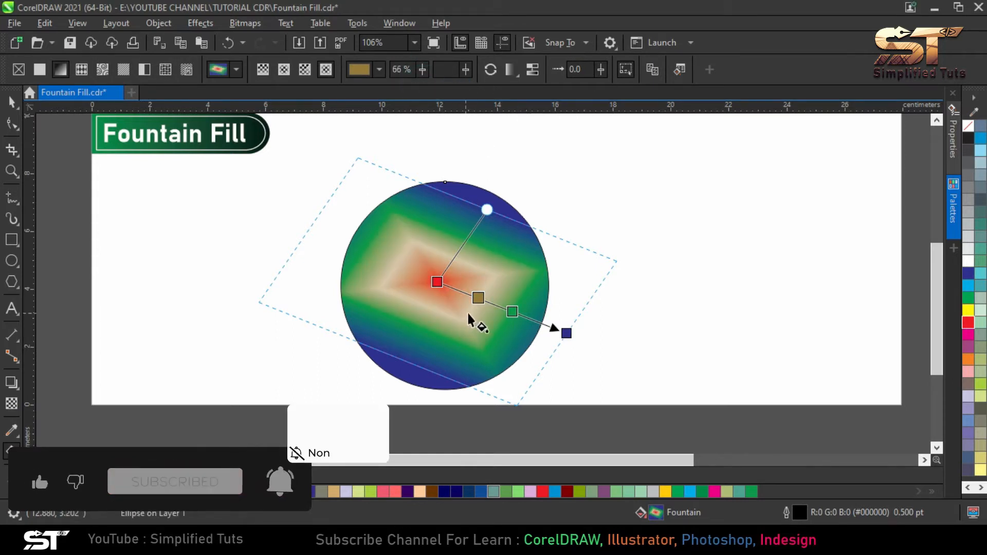
pyautogui.click(422, 69)
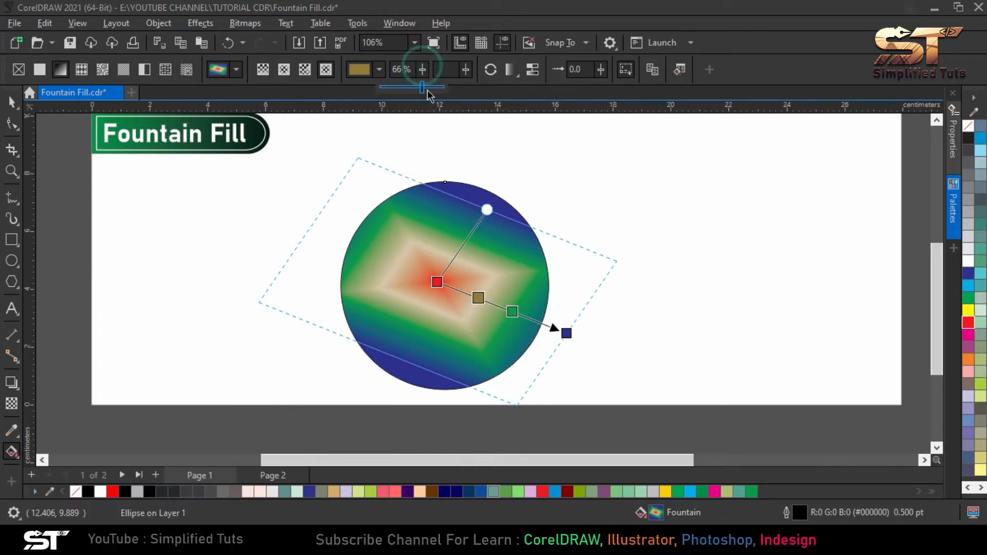
pyautogui.moveTo(426, 90); pyautogui.dragTo(436, 90)
# Inspect the transparent tan node up close and reset its transparency to 0%
pyautogui.scroll(1, 474, 280)
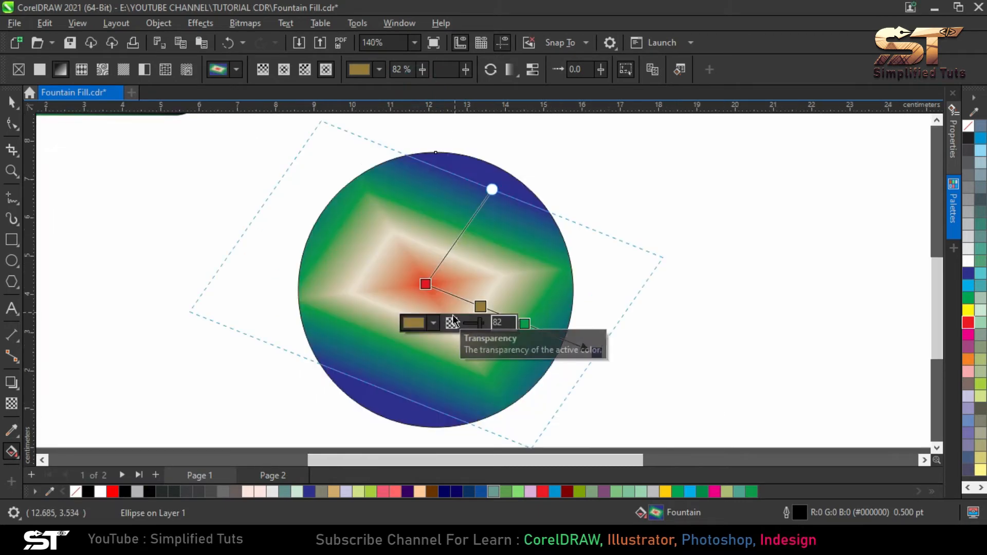
pyautogui.click(465, 285)
pyautogui.click(479, 307)
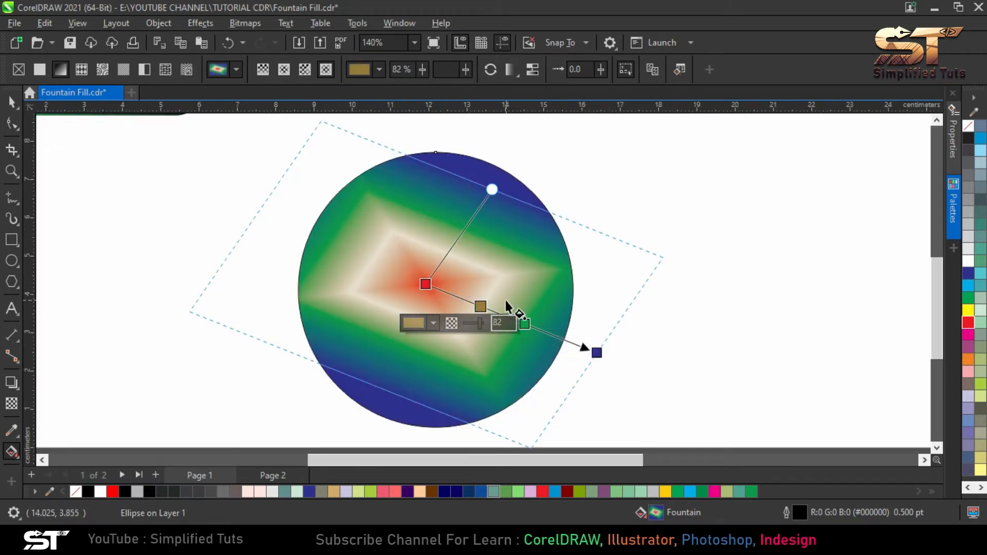
pyautogui.click(423, 70)
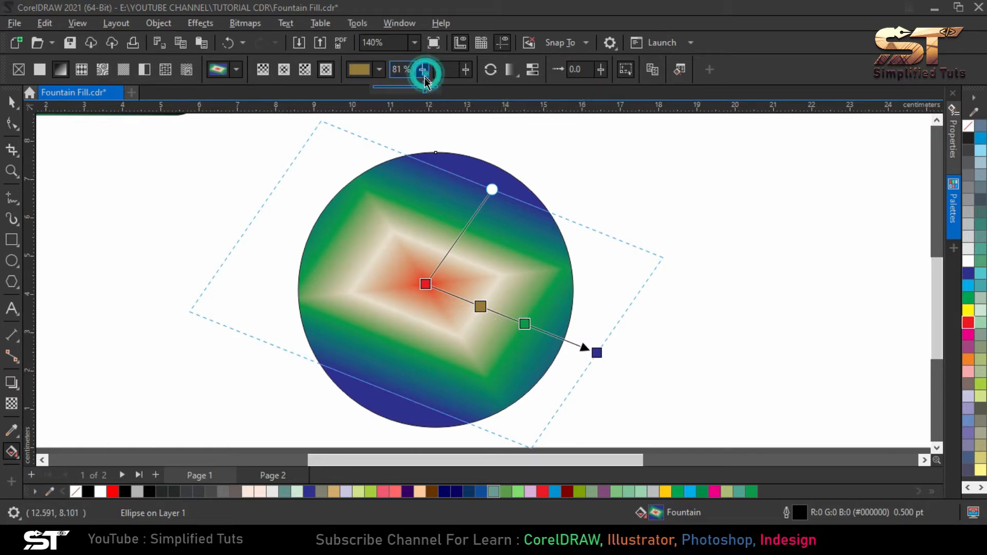
pyautogui.moveTo(434, 88); pyautogui.dragTo(2, 86)
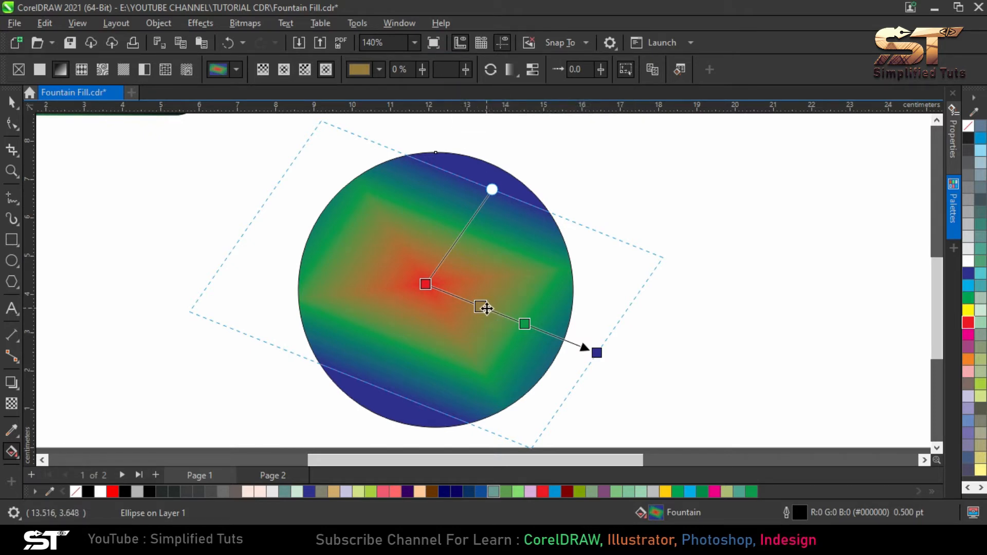
# Use Node position to move the tan node past the green node, and bring it back to just beyond the green one
pyautogui.click(481, 307)
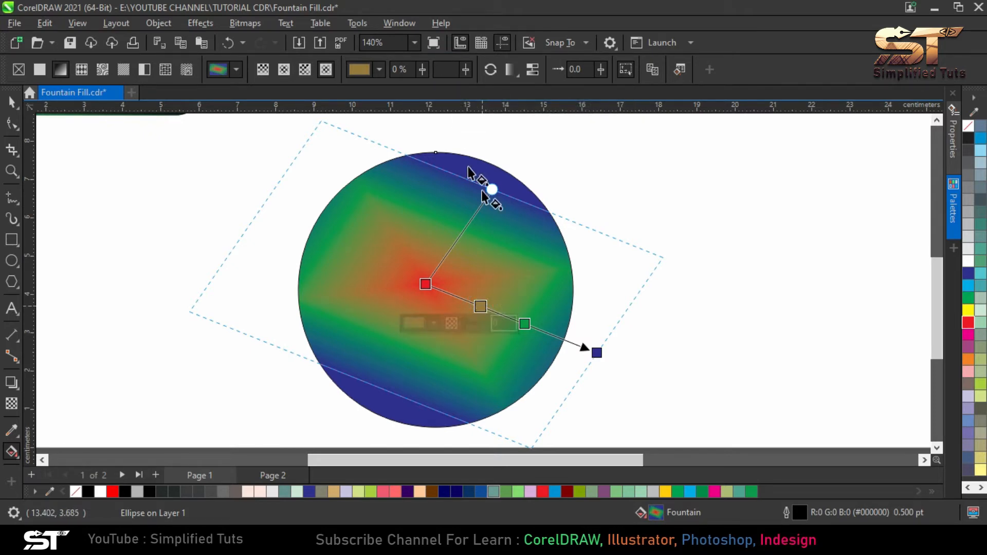
pyautogui.click(465, 70)
pyautogui.moveTo(467, 89); pyautogui.dragTo(486, 91)
pyautogui.click(466, 69)
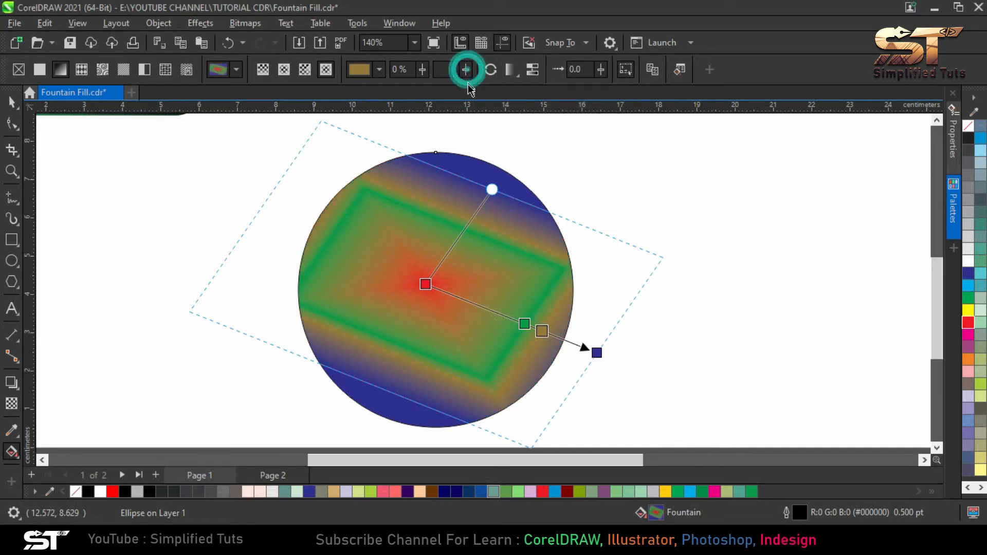
pyautogui.click(466, 88)
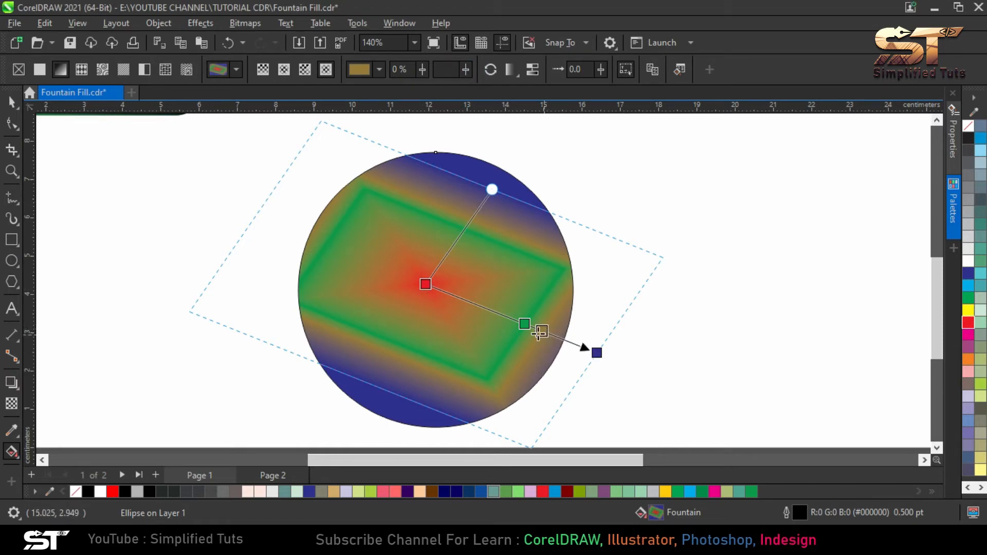
pyautogui.click(465, 70)
pyautogui.click(469, 88)
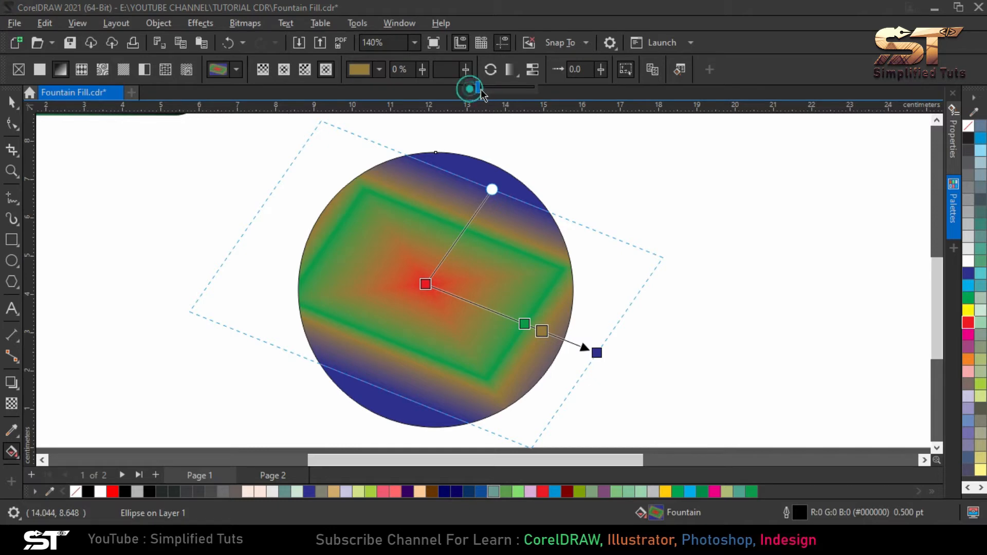
pyautogui.moveTo(481, 89); pyautogui.dragTo(496, 89)
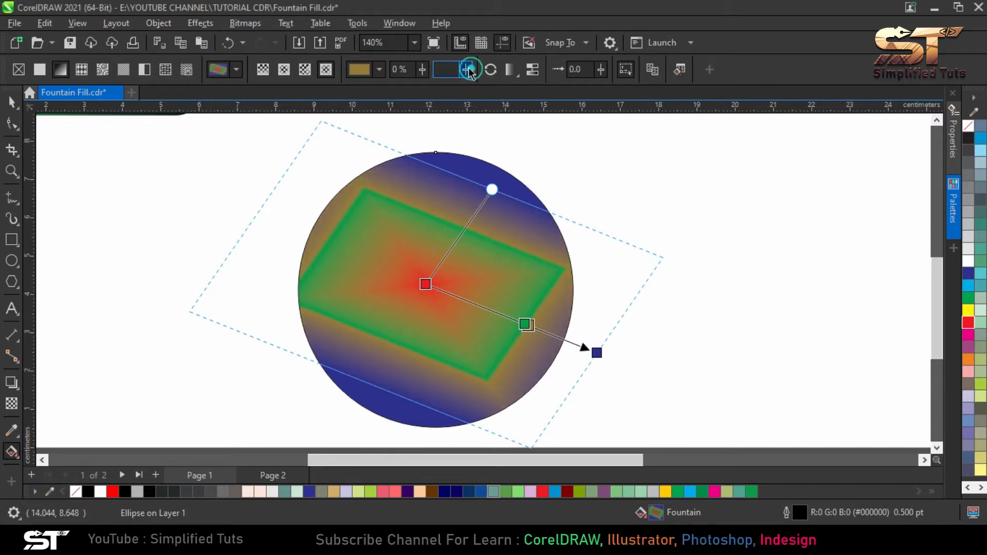
# Reposition the gradient's nodes so the fill runs from red at the circle's lower-right edge through green and tan to blue near its center
pyautogui.click(531, 327)
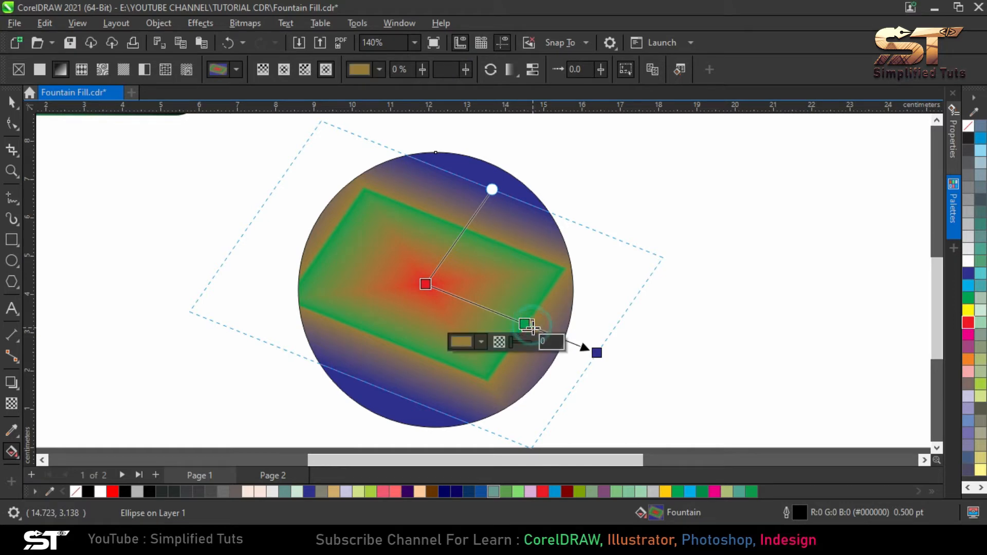
pyautogui.moveTo(530, 327); pyautogui.dragTo(412, 260)
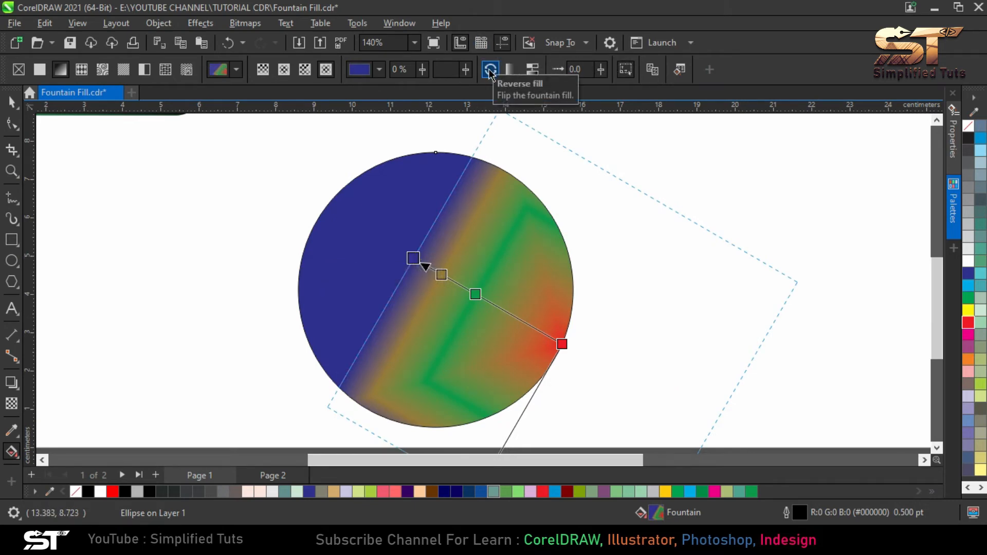
# Delete the gradient-filled circle from the page
pyautogui.click(11, 102)
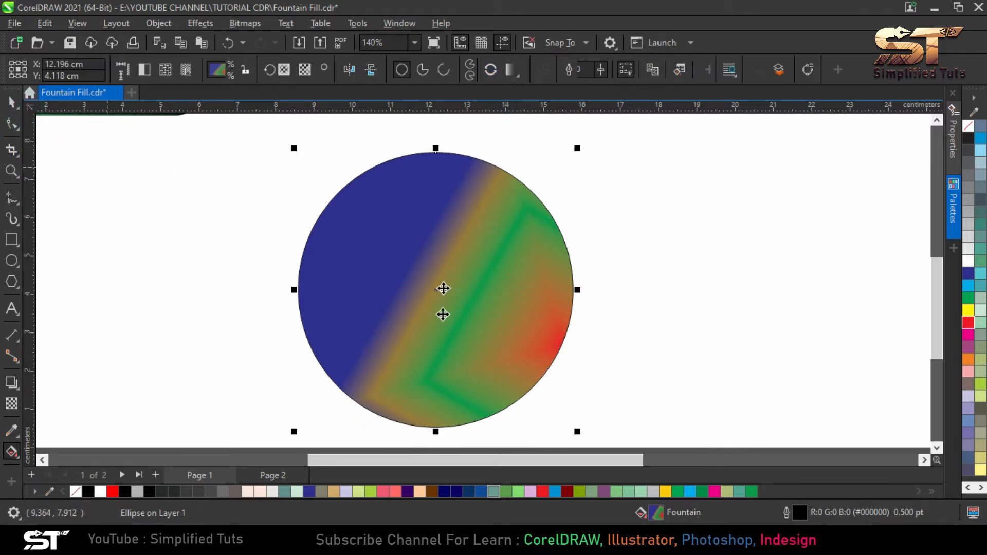
pyautogui.scroll(-1, 441, 286)
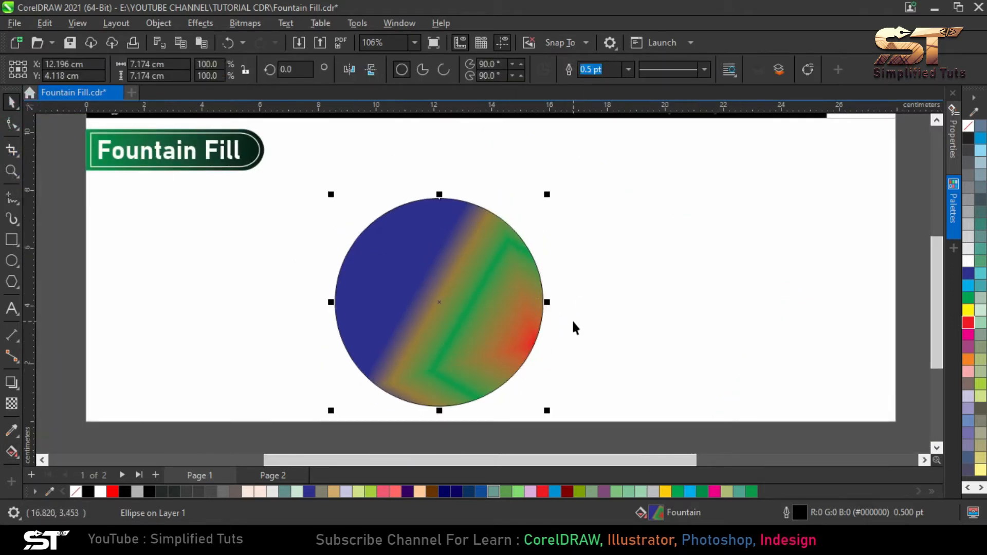
pyautogui.press('Delete')
# Draw a rectangle about 13.4 by 6.6 cm below the Fountain Fill heading and move it slightly up and to the left
pyautogui.click(12, 239)
pyautogui.moveTo(366, 204); pyautogui.dragTo(754, 395)
pyautogui.click(17, 99)
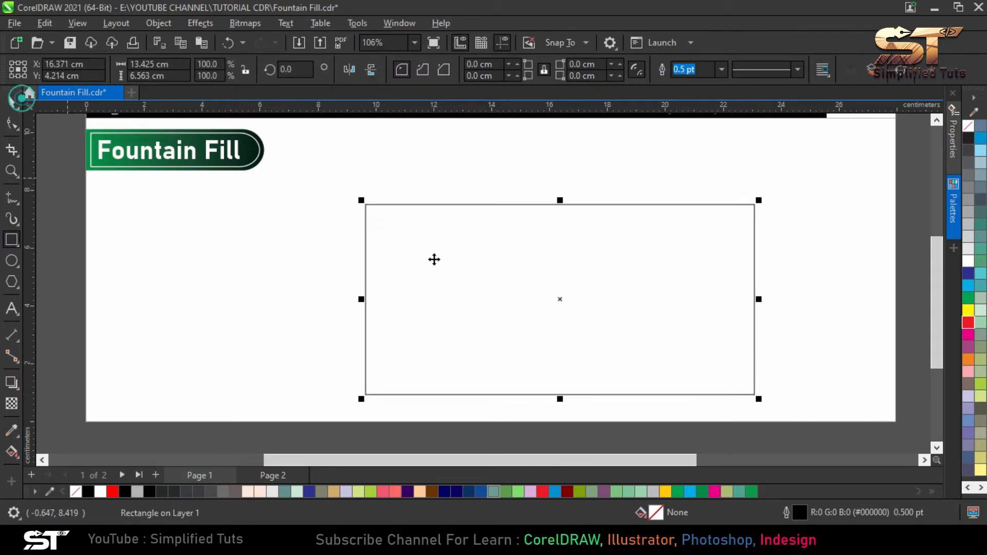
pyautogui.moveTo(516, 261); pyautogui.dragTo(478, 248)
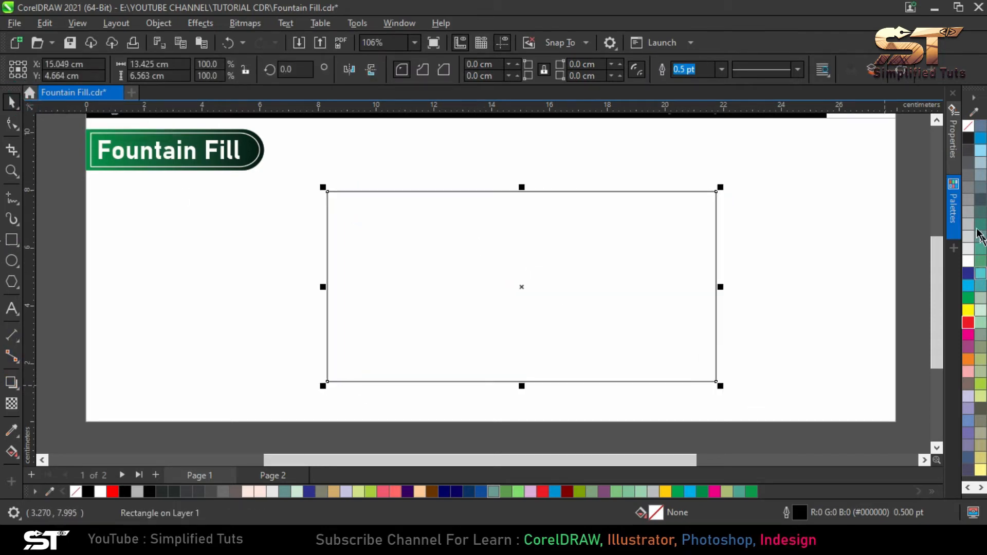
# Apply a linear fountain fill to the rectangle with the Interactive Fill tool and color its black start node orange
pyautogui.click(11, 452)
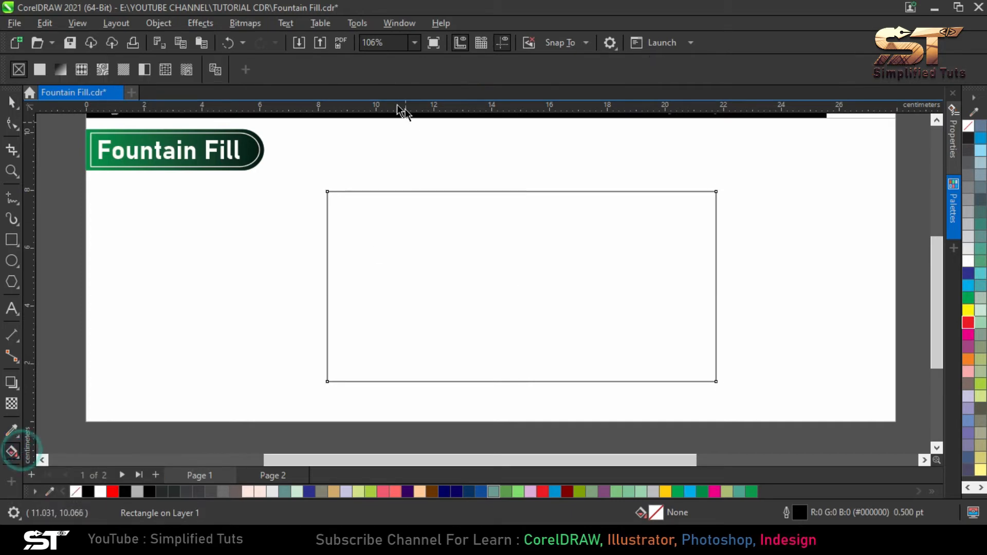
pyautogui.click(61, 70)
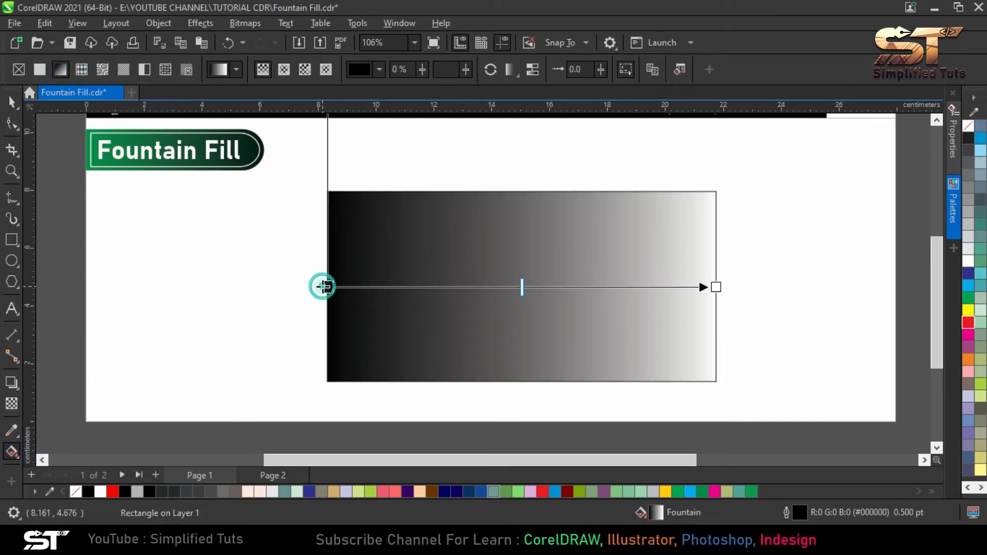
pyautogui.click(332, 286)
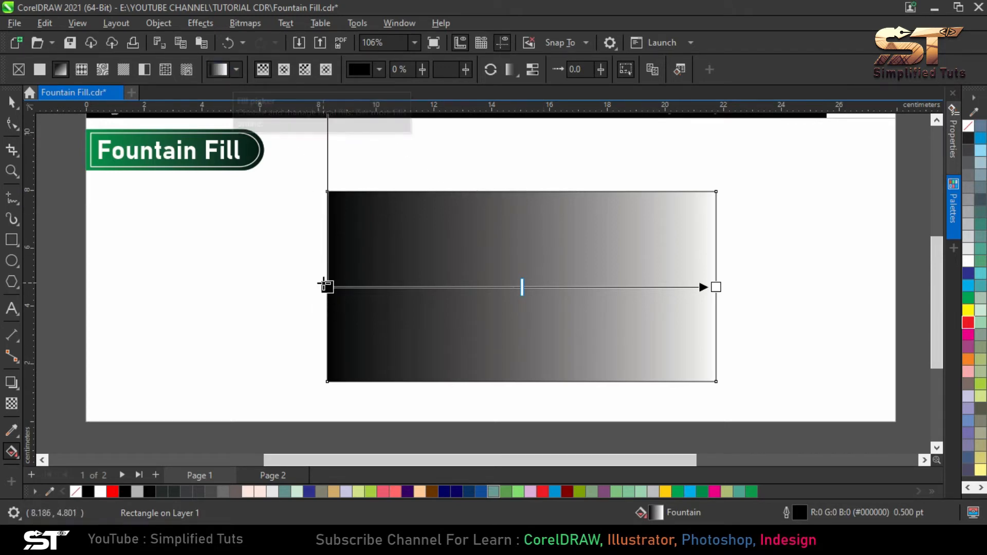
pyautogui.click(326, 283)
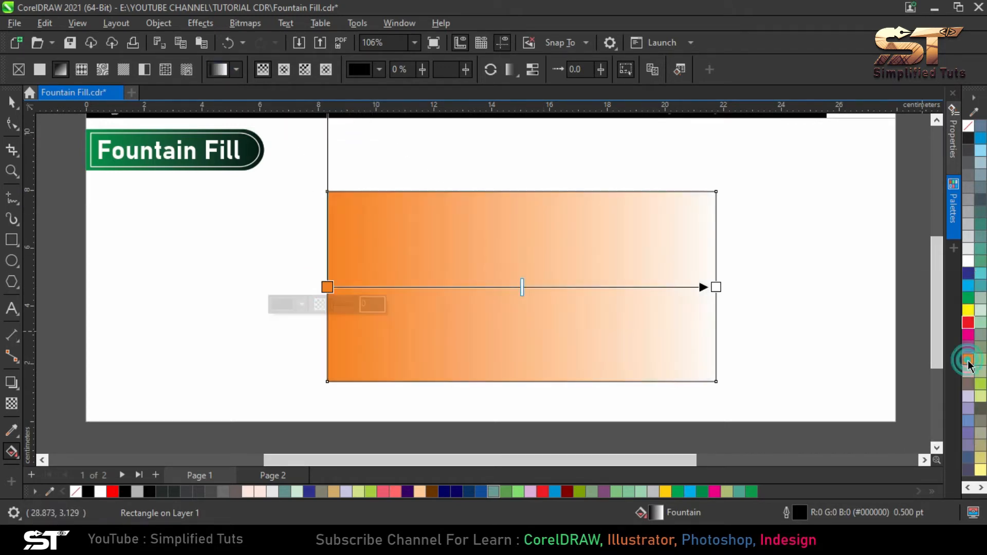
pyautogui.click(968, 360)
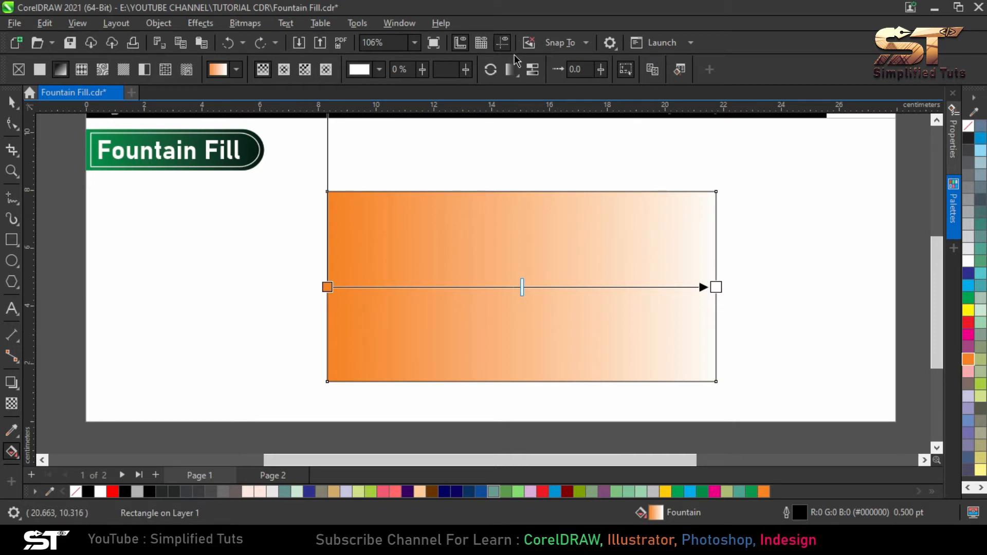
# Reverse the rectangle's orange-to-white fountain fill and add a blue node and a yellow node along the gradient
pyautogui.click(492, 71)
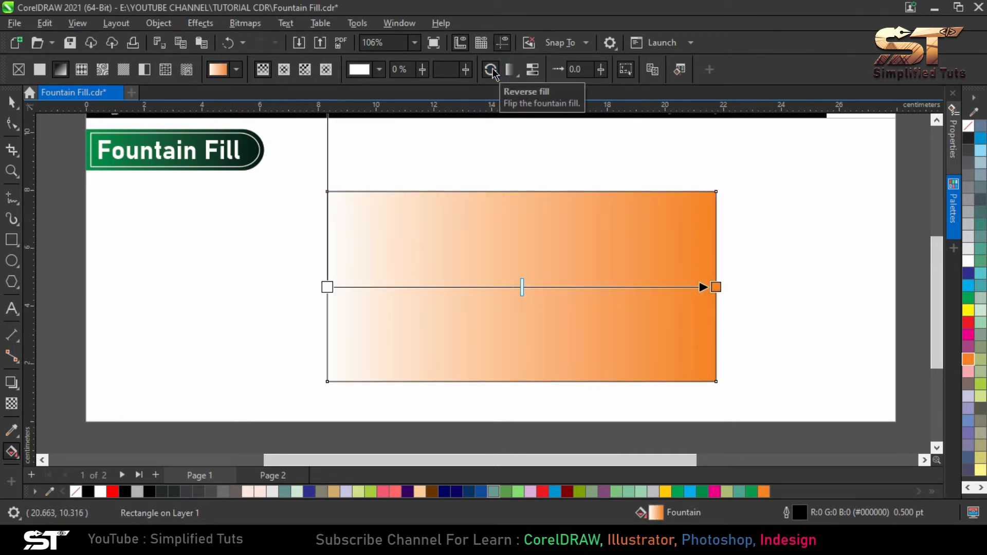
pyautogui.doubleClick(432, 287)
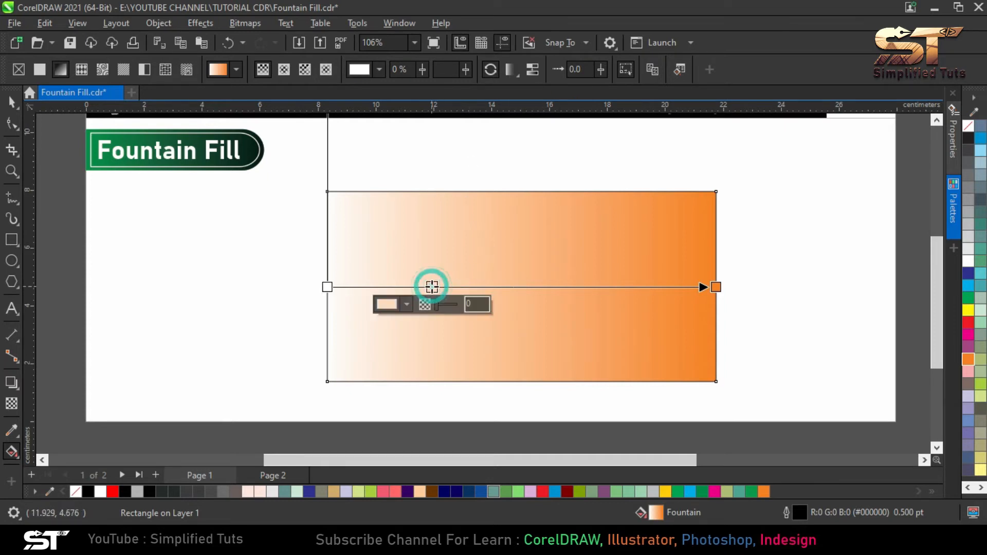
pyautogui.click(967, 275)
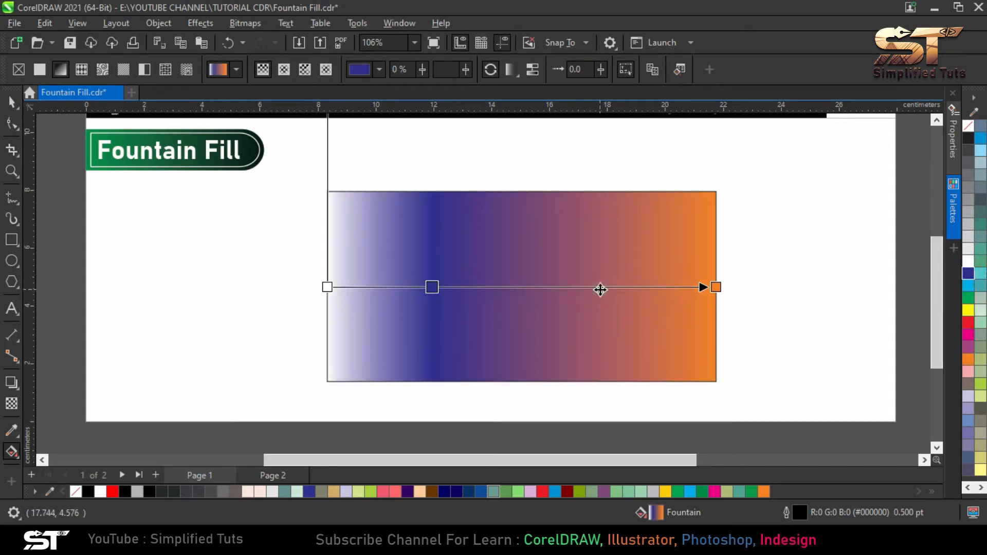
pyautogui.doubleClick(600, 287)
pyautogui.click(968, 312)
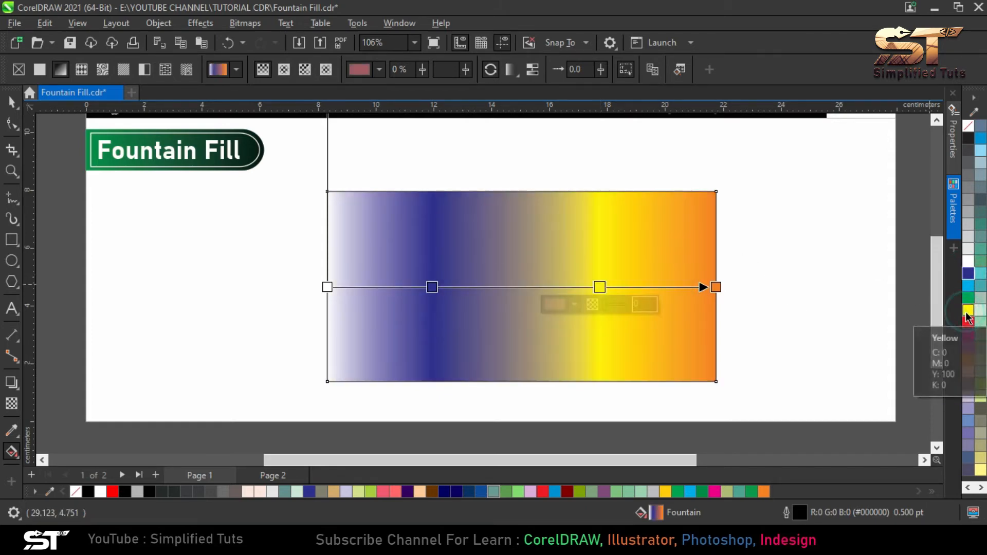
pyautogui.click(805, 287)
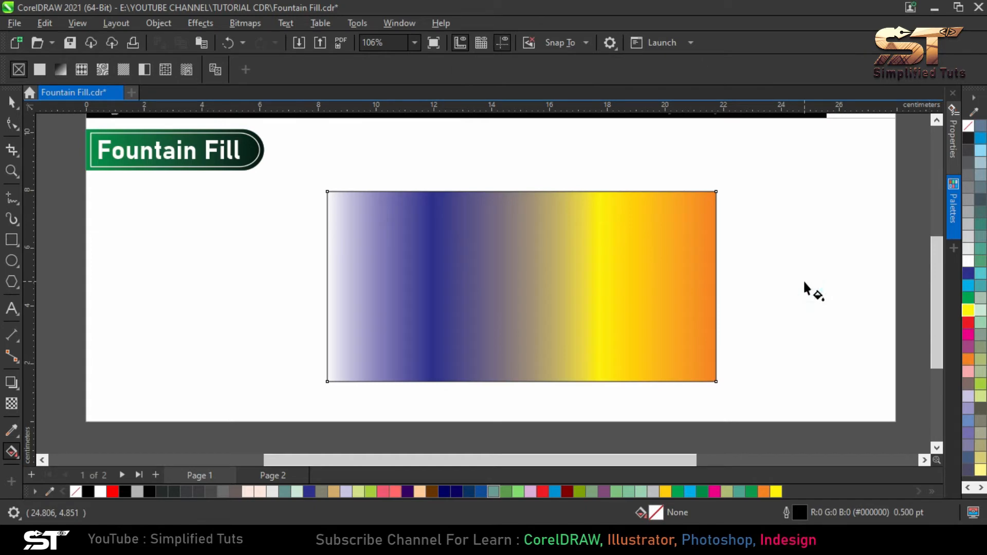
# Reverse the rectangle's four-color fill so it runs from orange at its left edge to white at its right edge
pyautogui.click(606, 266)
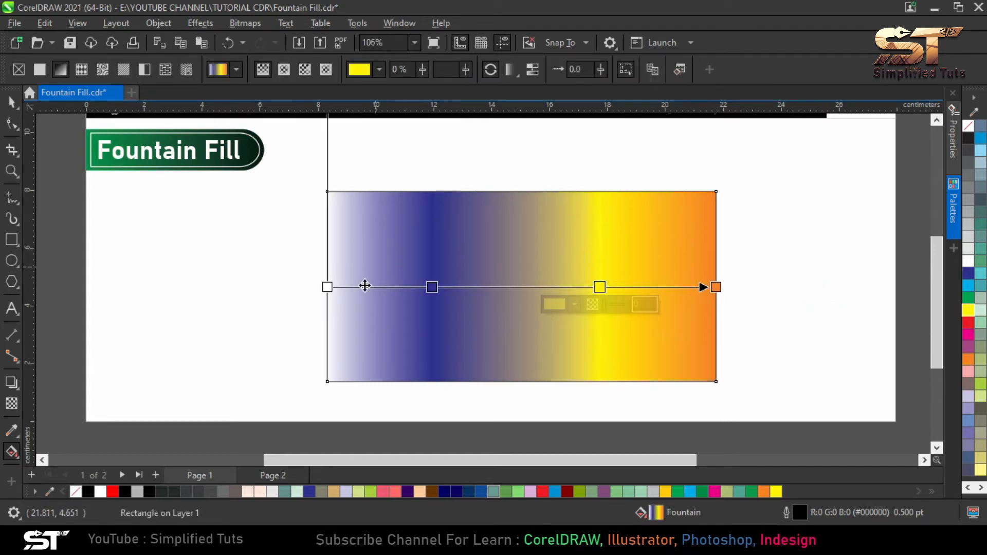
pyautogui.click(491, 70)
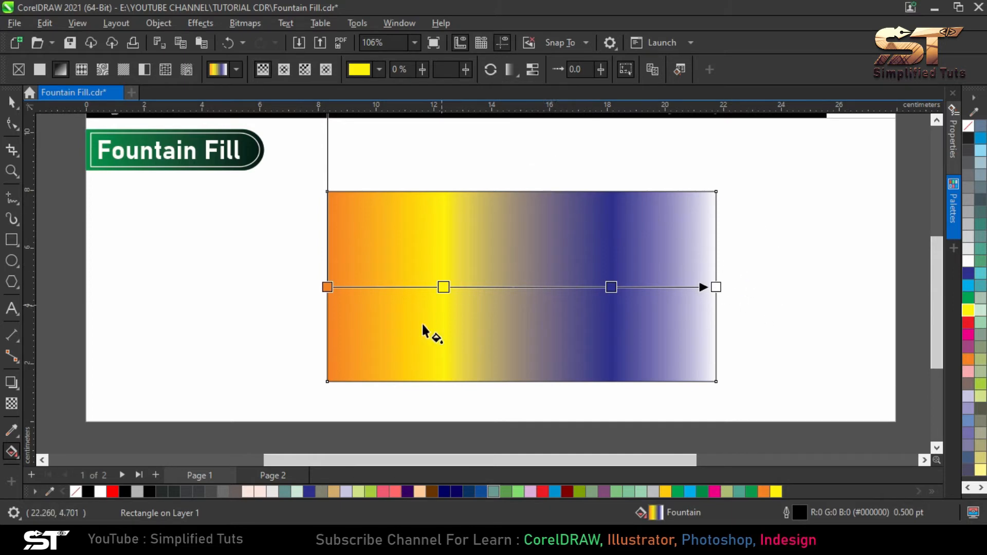
pyautogui.click(512, 69)
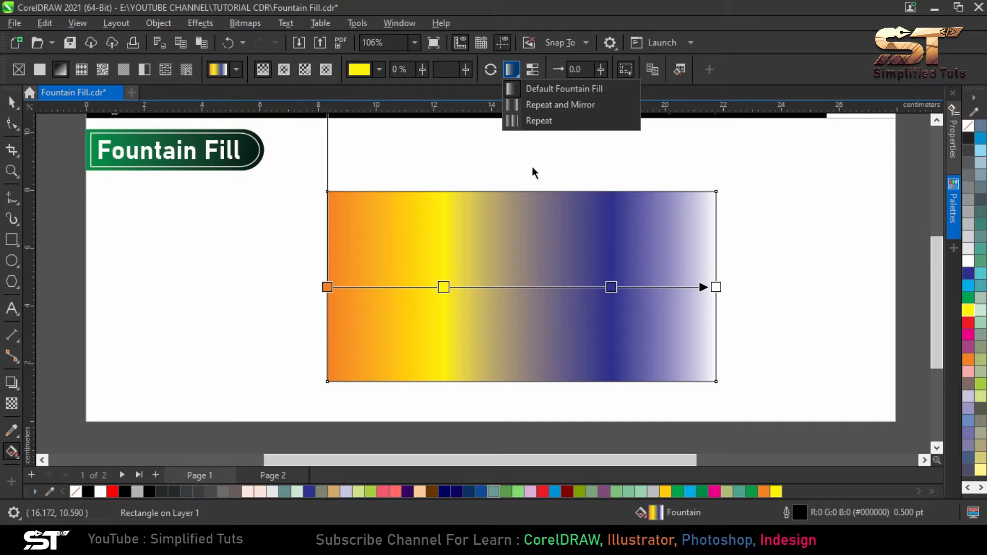
pyautogui.click(543, 210)
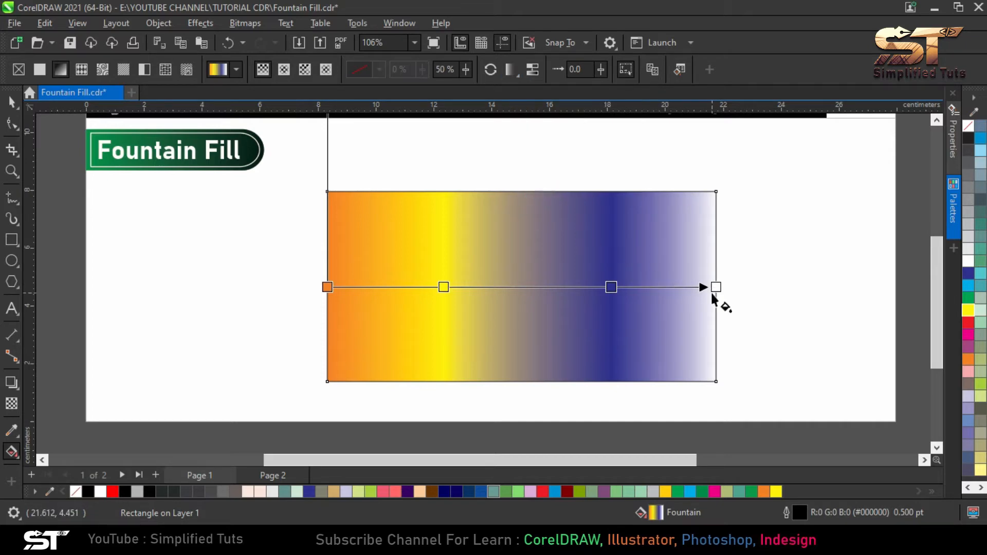
# Shorten the gradient to about 3.9 cm from the rectangle's left edge and color its end node red
pyautogui.moveTo(718, 287); pyautogui.dragTo(438, 287)
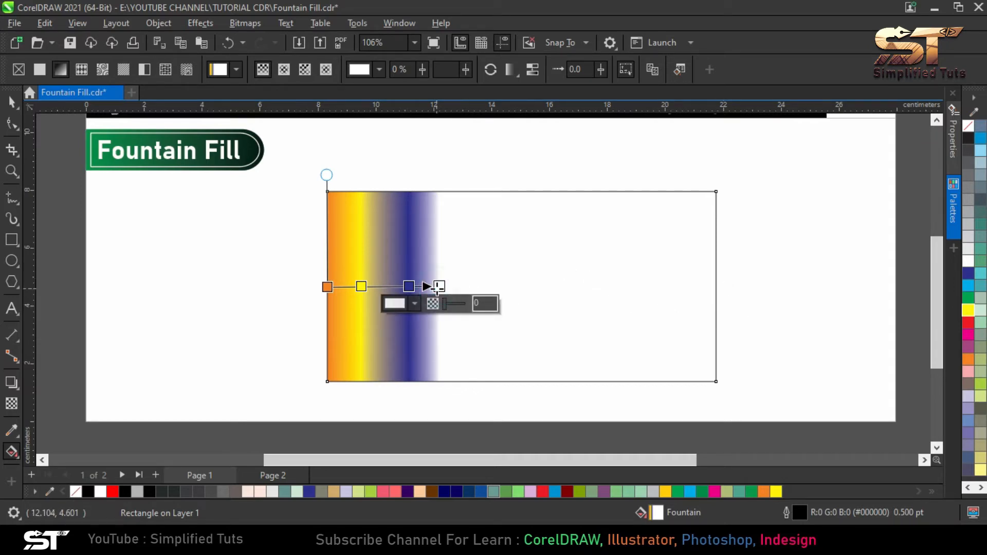
pyautogui.click(969, 322)
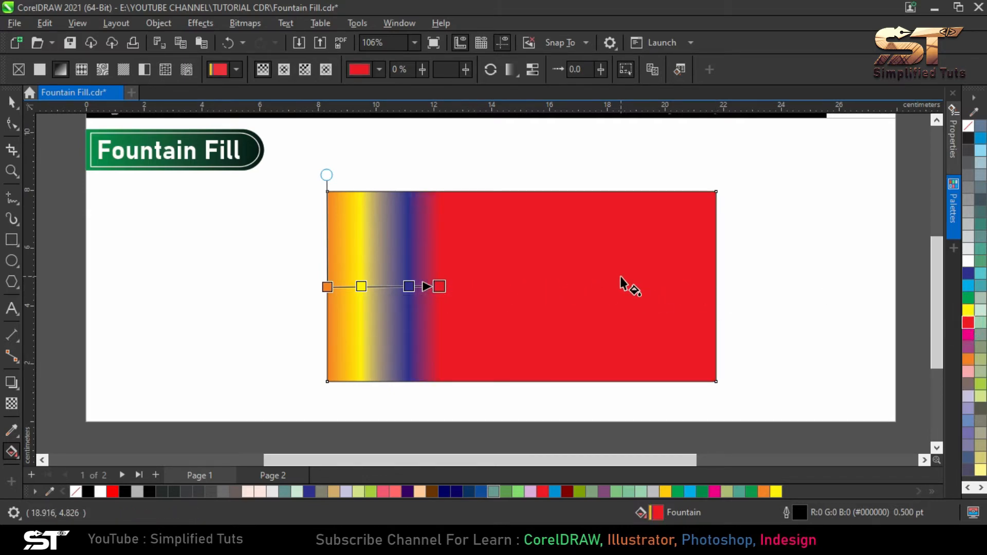
# Set the fountain fill's arrangement to Repeat and Mirror and change it to Repeat
pyautogui.click(510, 69)
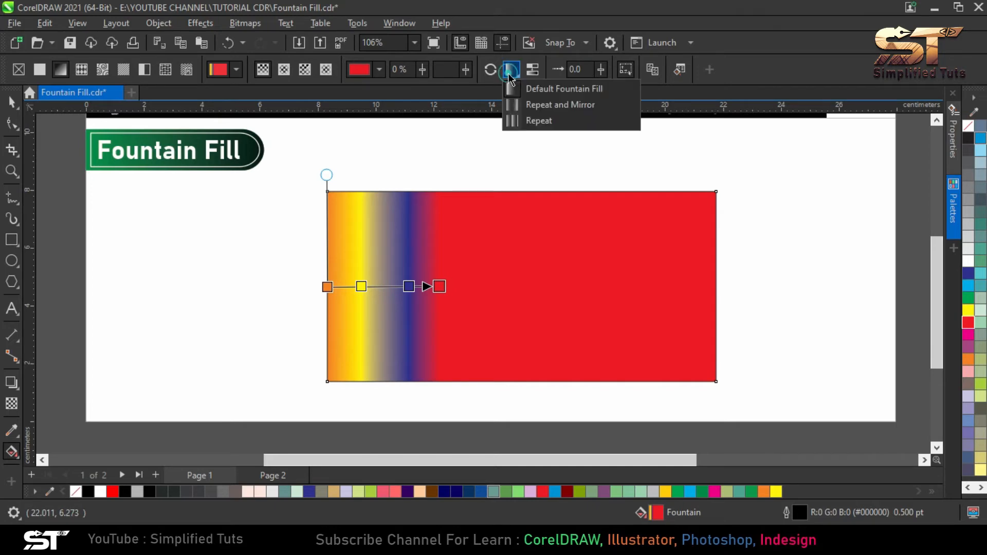
pyautogui.click(533, 104)
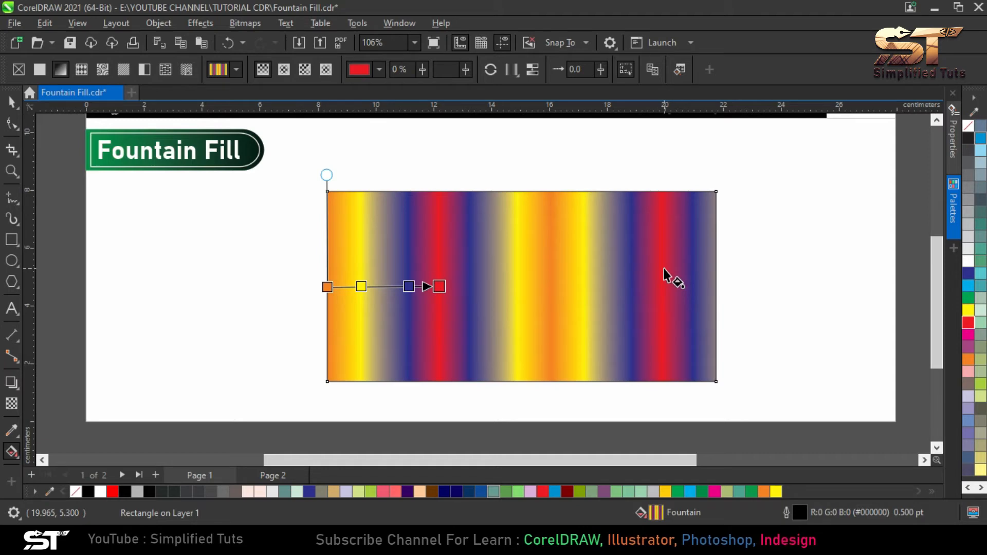
pyautogui.click(511, 69)
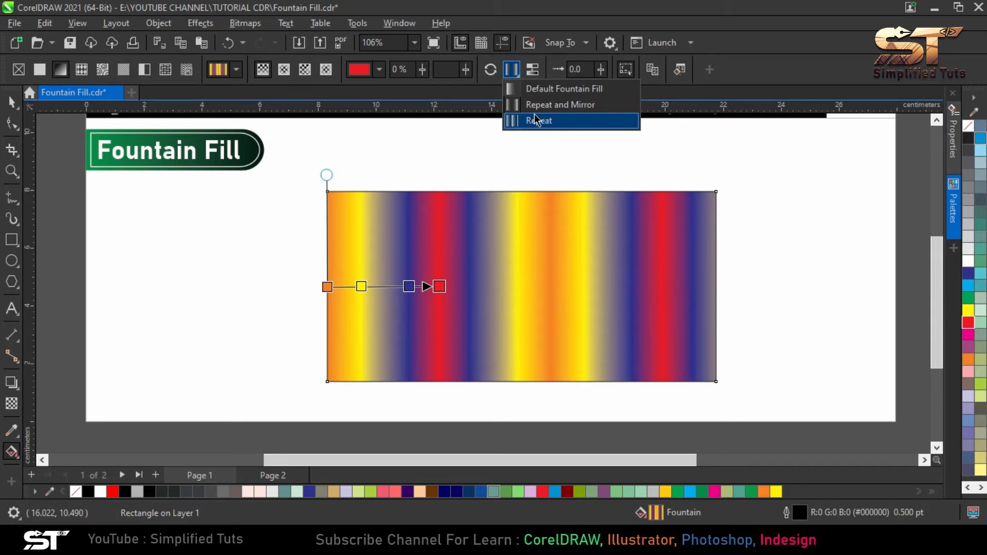
pyautogui.click(572, 120)
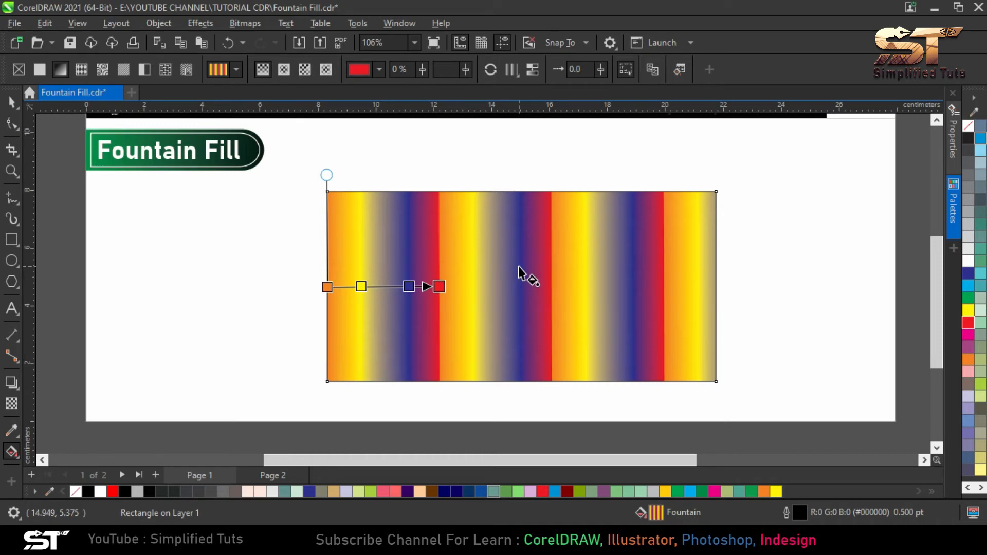
# Turn on Smooth for the repeating fill, switching it off and on again to compare the color transitions between nodes
pyautogui.click(512, 70)
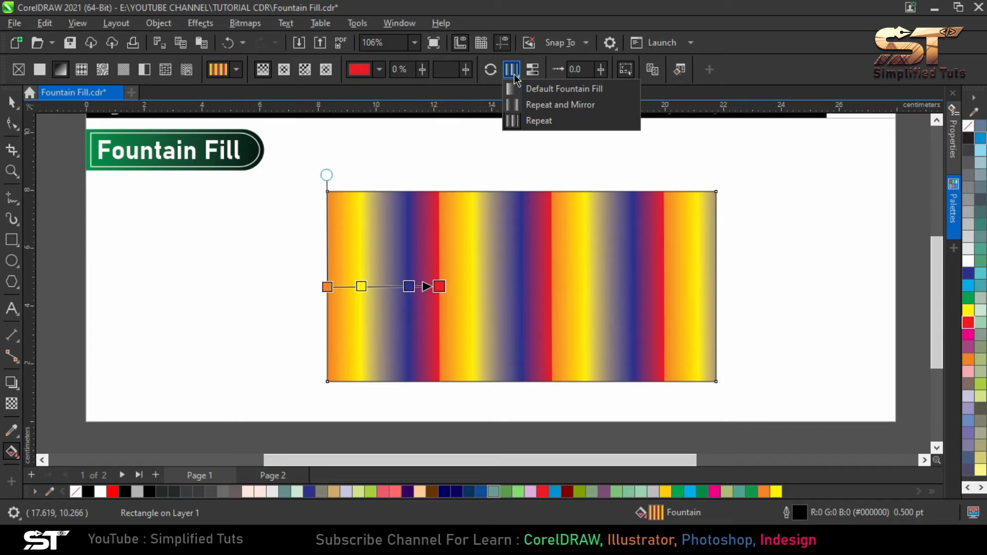
pyautogui.click(532, 69)
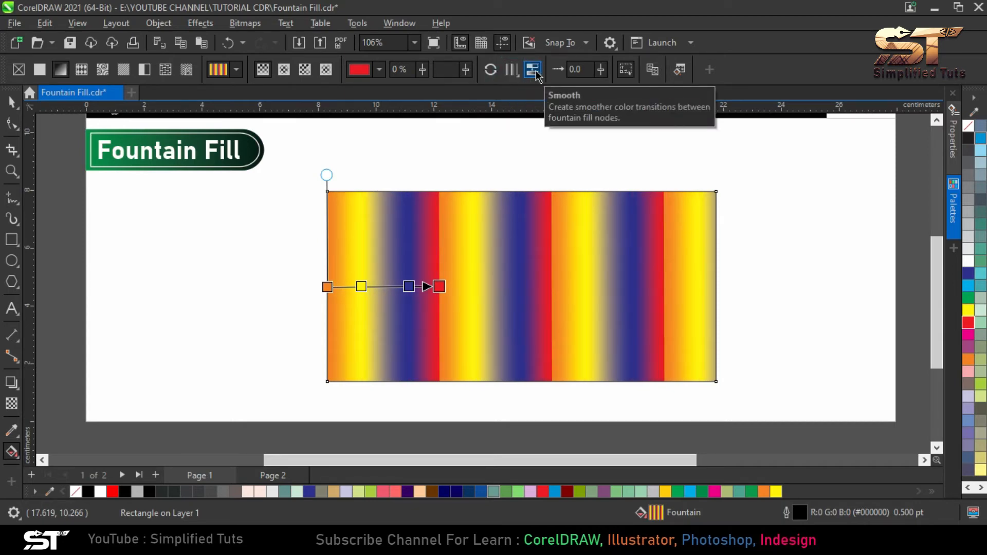
pyautogui.click(536, 75)
pyautogui.click(535, 75)
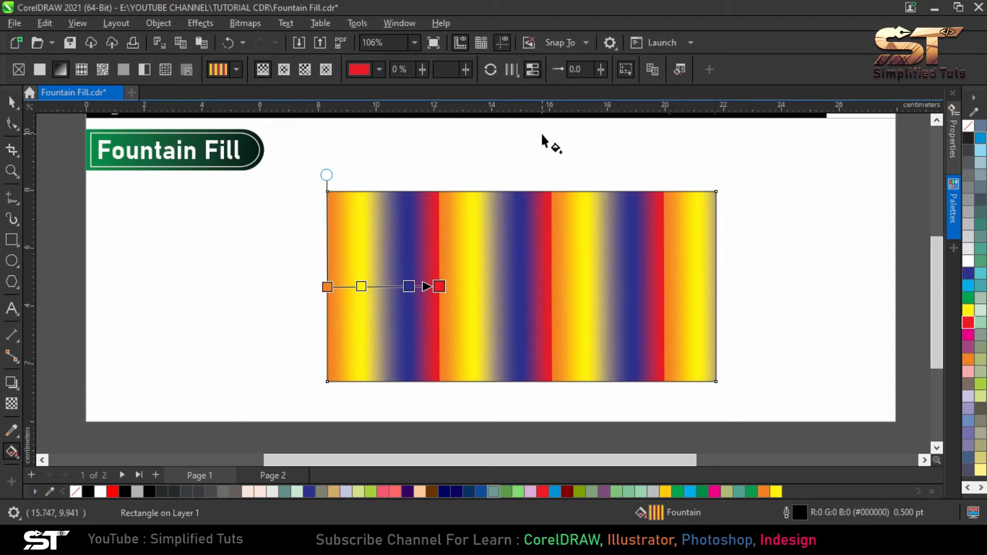
pyautogui.scroll(3, 385, 286)
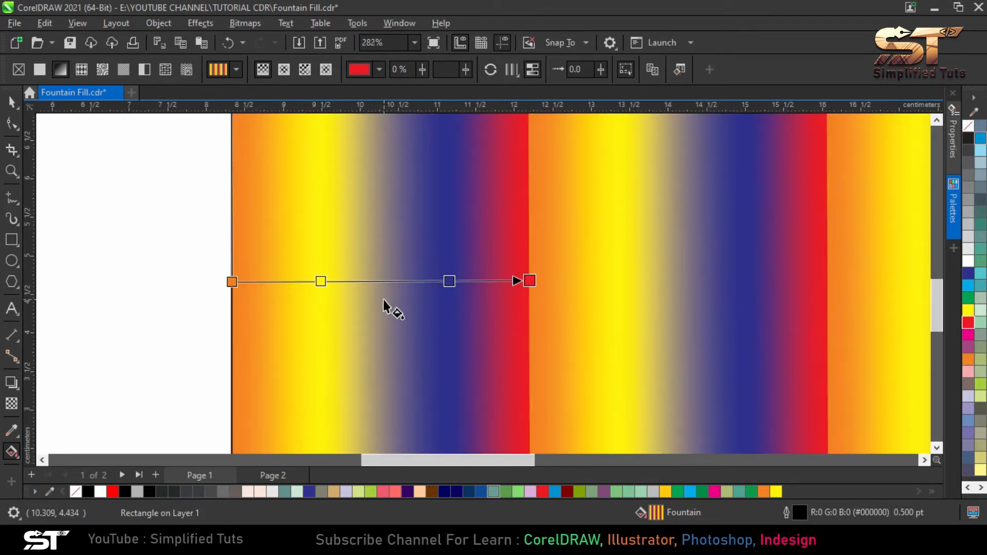
pyautogui.click(537, 70)
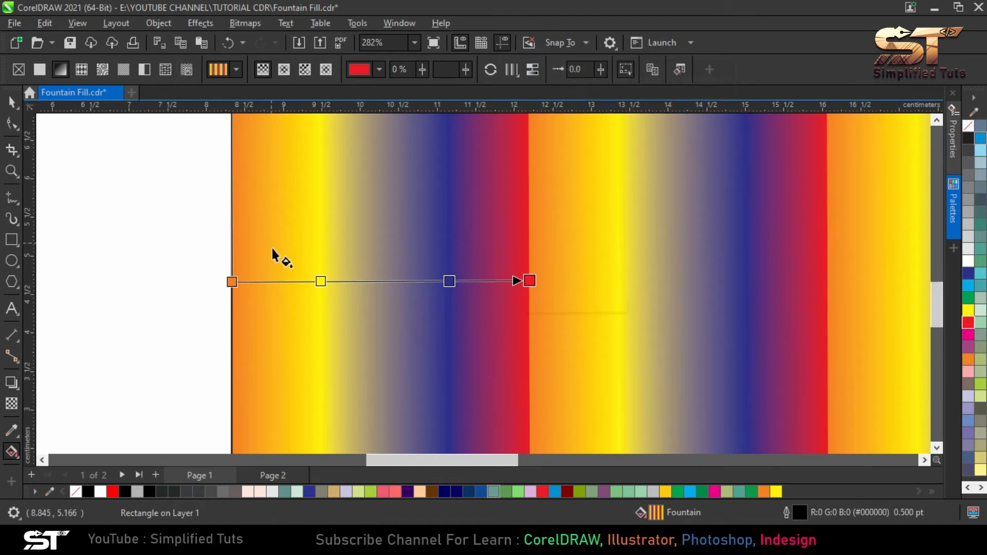
pyautogui.scroll(2, 278, 257)
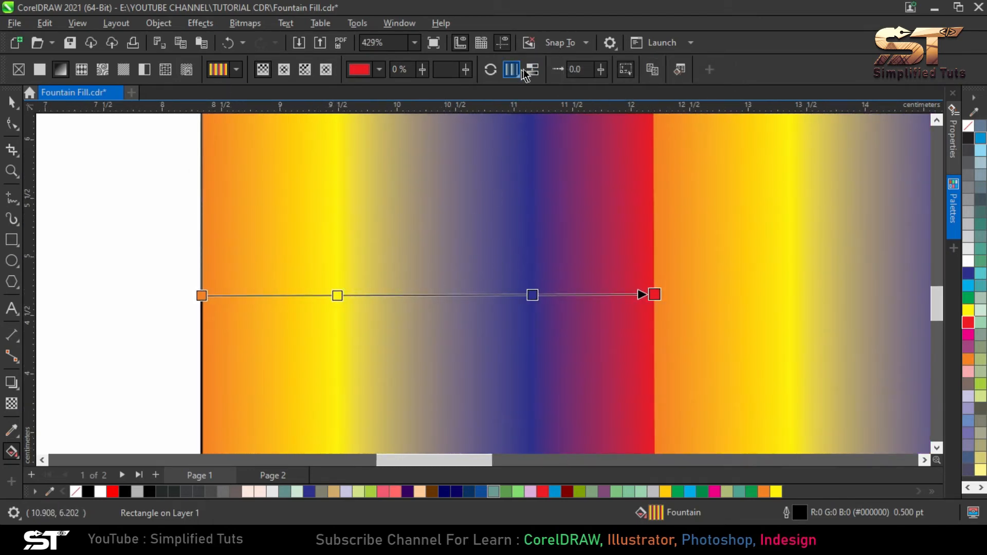
pyautogui.click(533, 70)
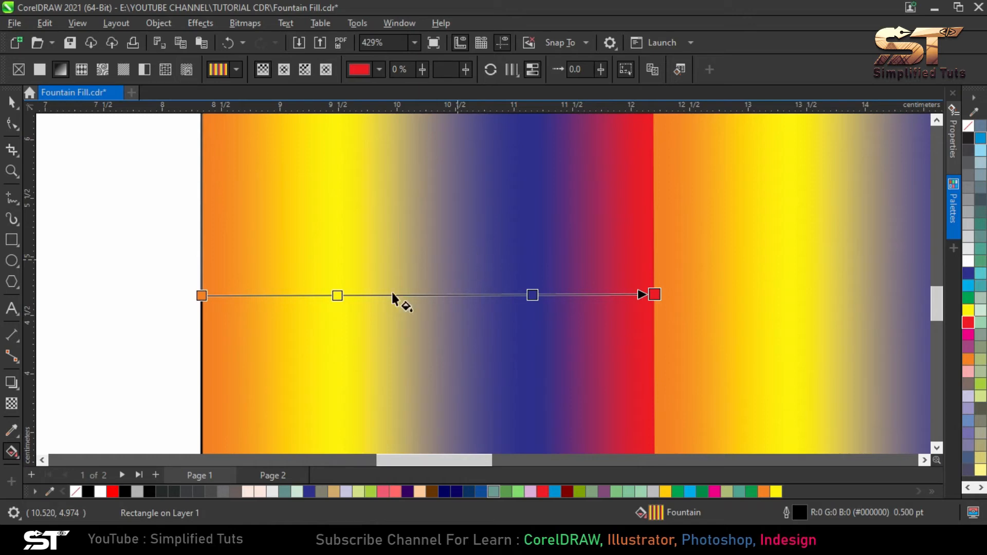
pyautogui.scroll(-4, 326, 329)
pyautogui.scroll(-2, 289, 304)
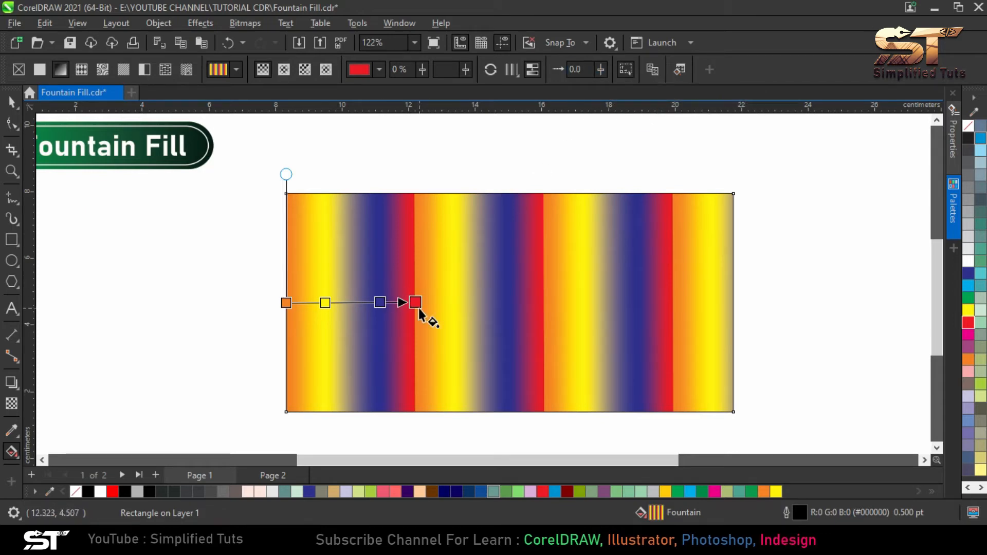
# Try fountain fill accelerations of -44 and -62, and settle on 42
pyautogui.click(600, 69)
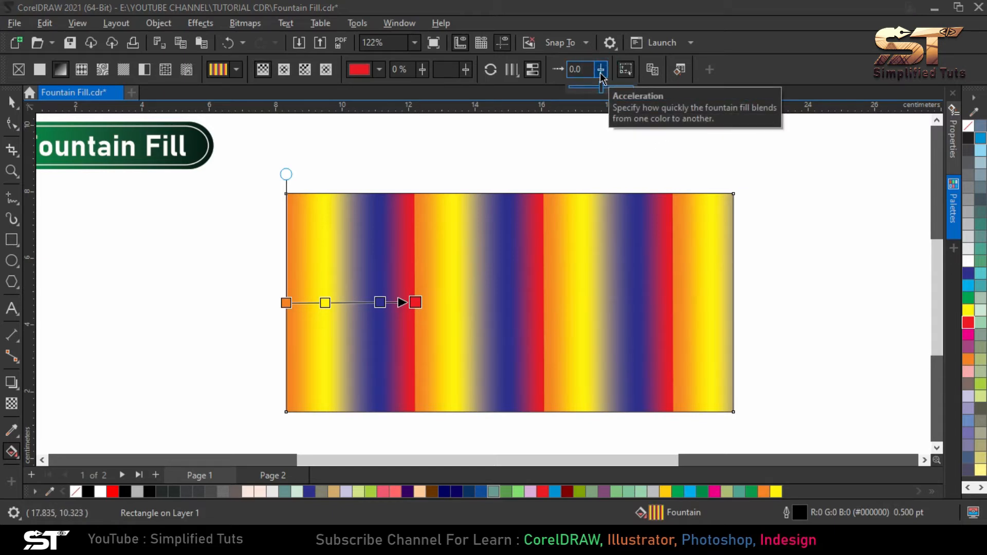
pyautogui.moveTo(601, 88); pyautogui.dragTo(588, 91)
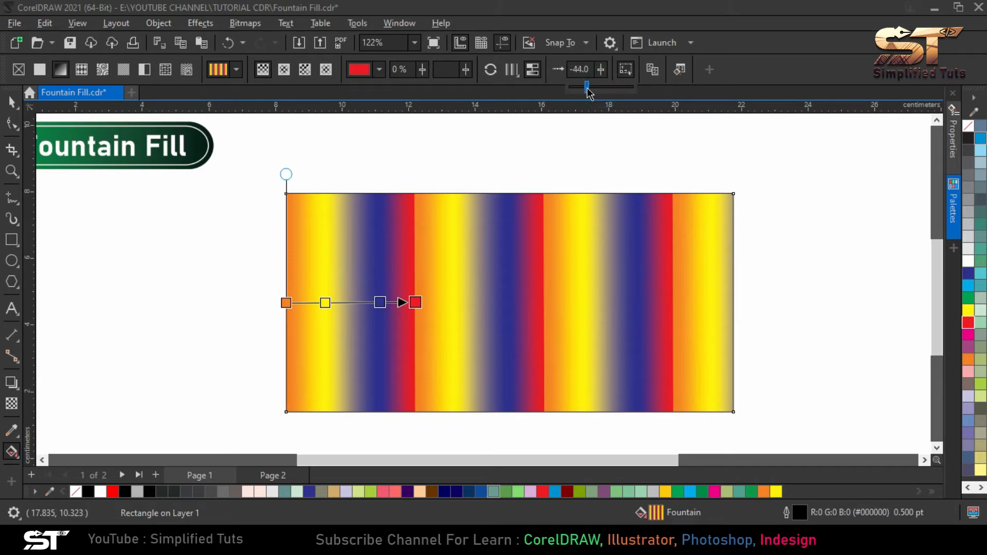
pyautogui.click(603, 67)
pyautogui.moveTo(604, 89); pyautogui.dragTo(599, 89)
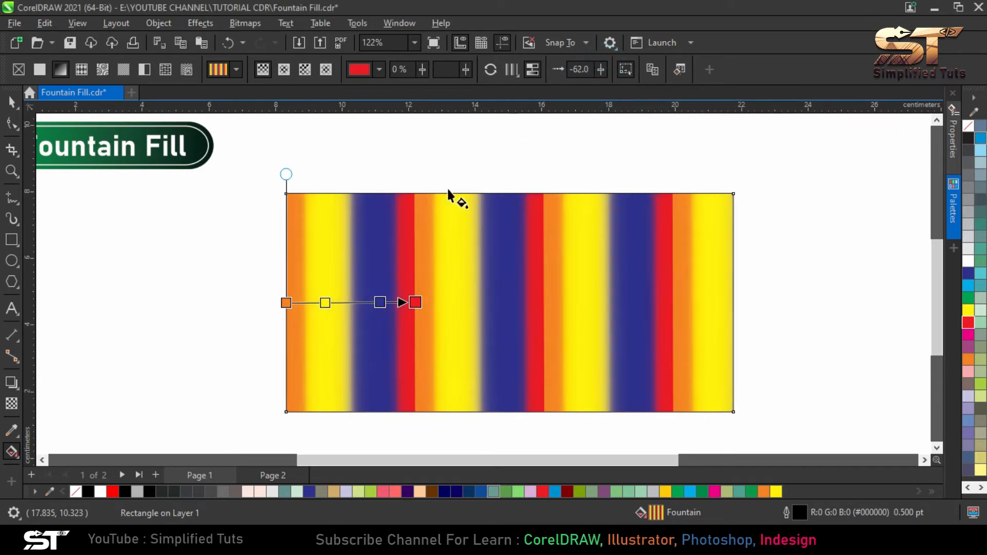
pyautogui.click(602, 69)
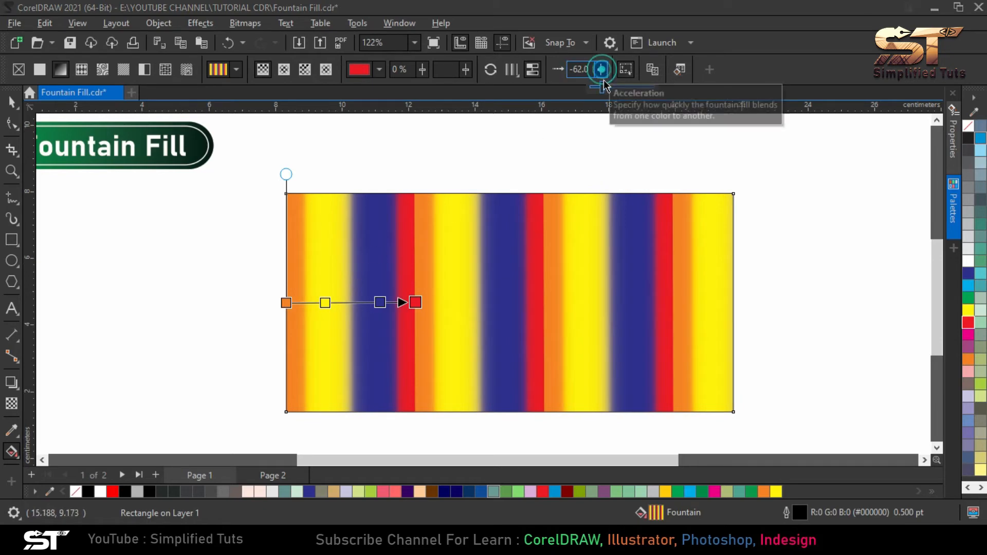
pyautogui.moveTo(603, 88); pyautogui.dragTo(644, 91)
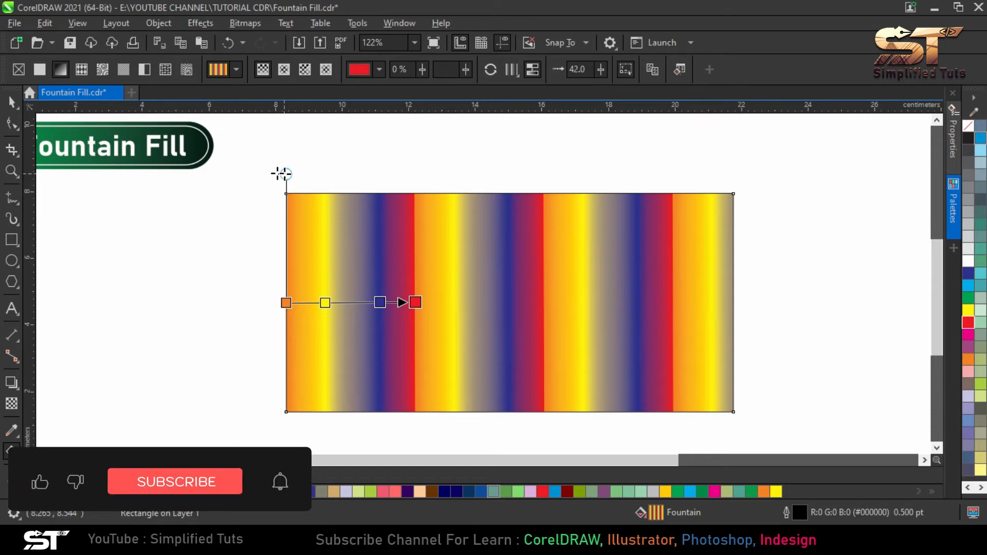
# Skew the repeating fill into diagonal stripes and turn off Free Scale and Skew
pyautogui.moveTo(286, 174); pyautogui.dragTo(416, 371)
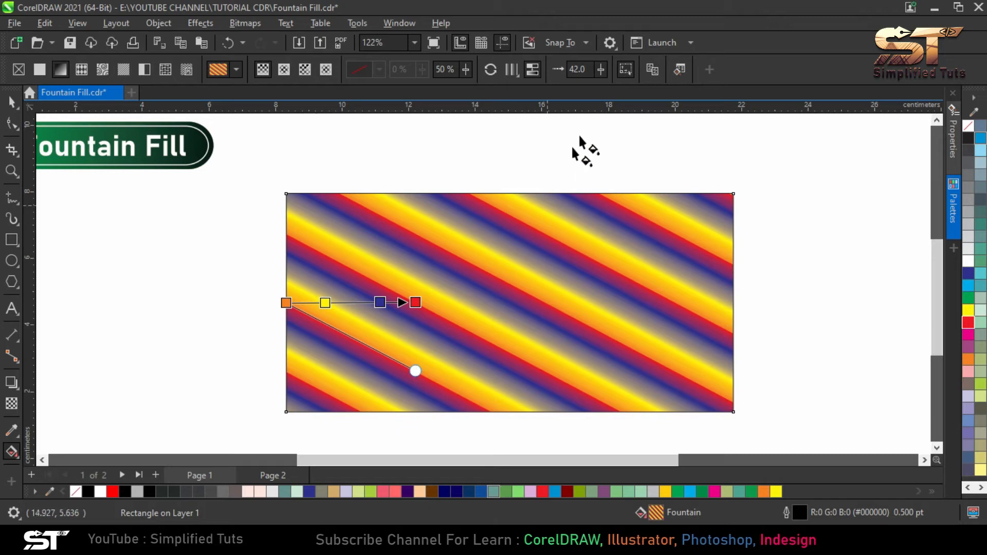
pyautogui.click(628, 70)
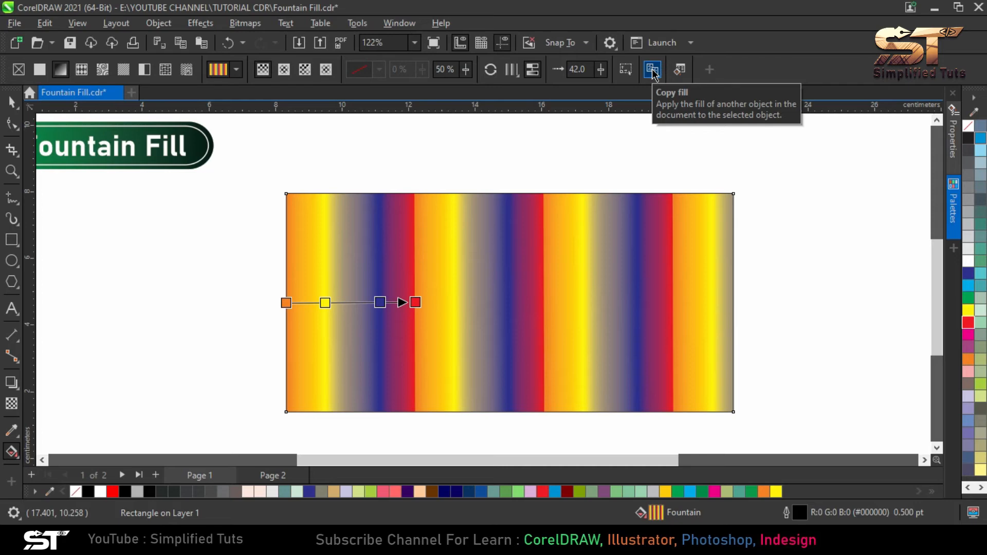
# Move the striped rectangle about 7.2 cm to the left, directly below the Fountain Fill heading
pyautogui.click(14, 105)
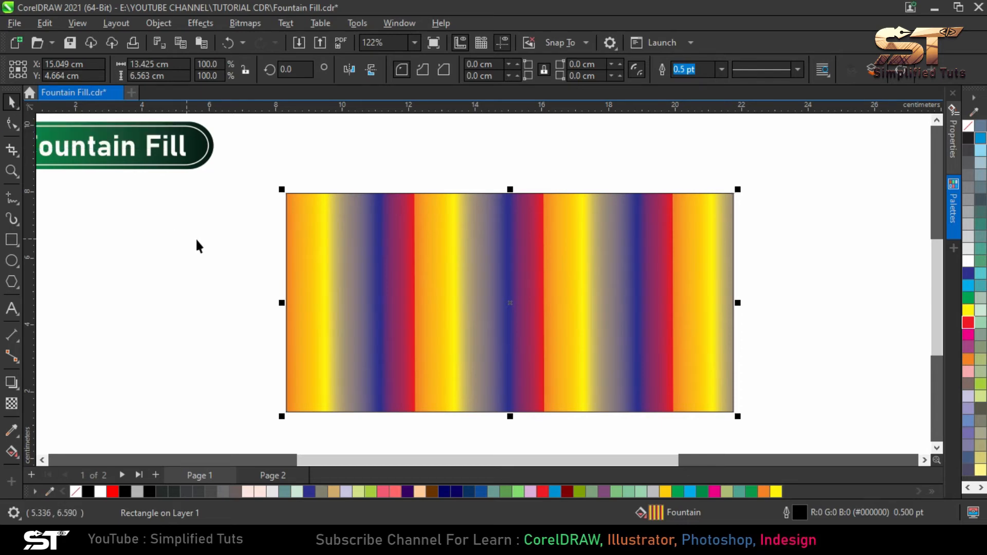
pyautogui.scroll(-3, 432, 234)
pyautogui.moveTo(446, 249); pyautogui.dragTo(309, 252)
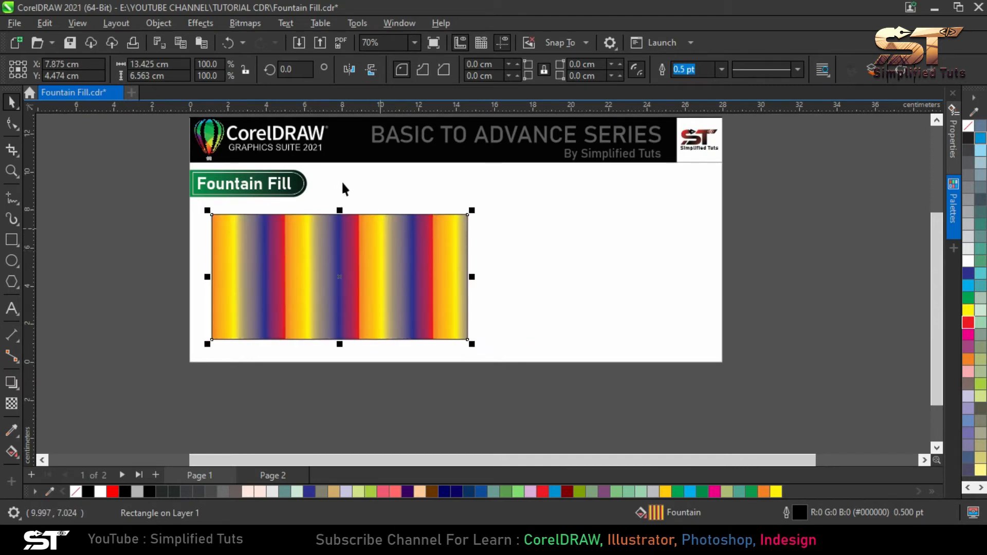
# Draw a circle about 7.5 cm across in the empty area to the right of the rectangle
pyautogui.scroll(2, 337, 178)
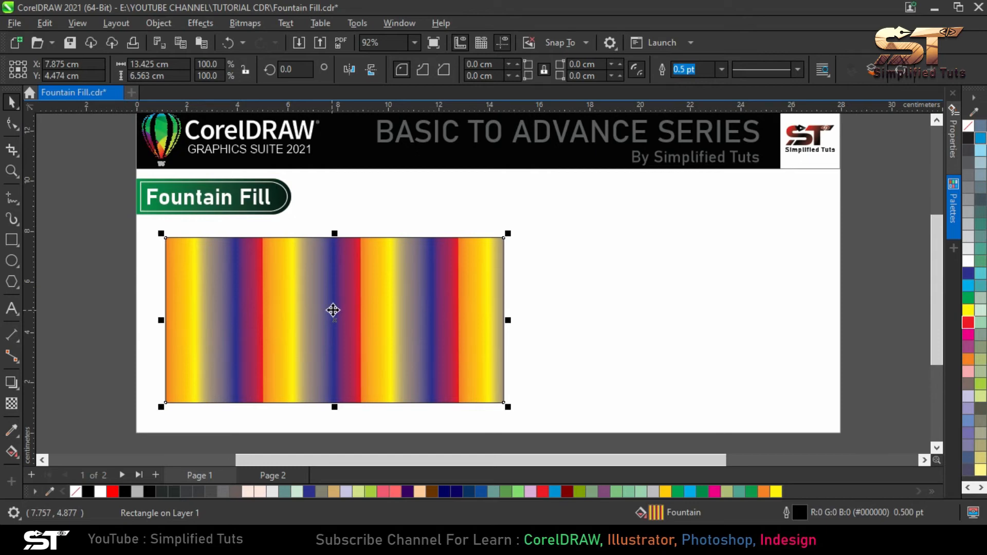
pyautogui.click(13, 452)
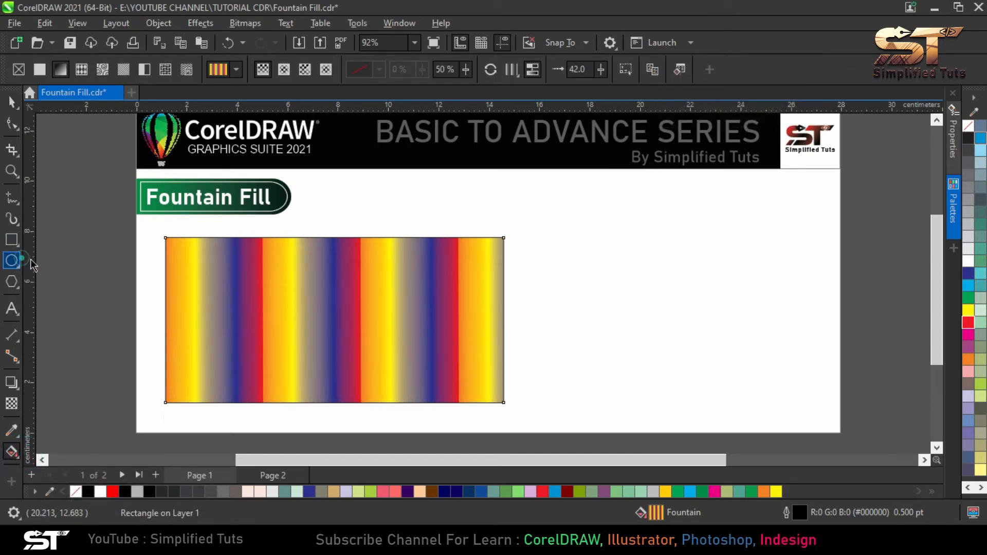
pyautogui.click(12, 260)
pyautogui.moveTo(613, 239); pyautogui.dragTo(804, 429)
pyautogui.moveTo(737, 321); pyautogui.dragTo(734, 306)
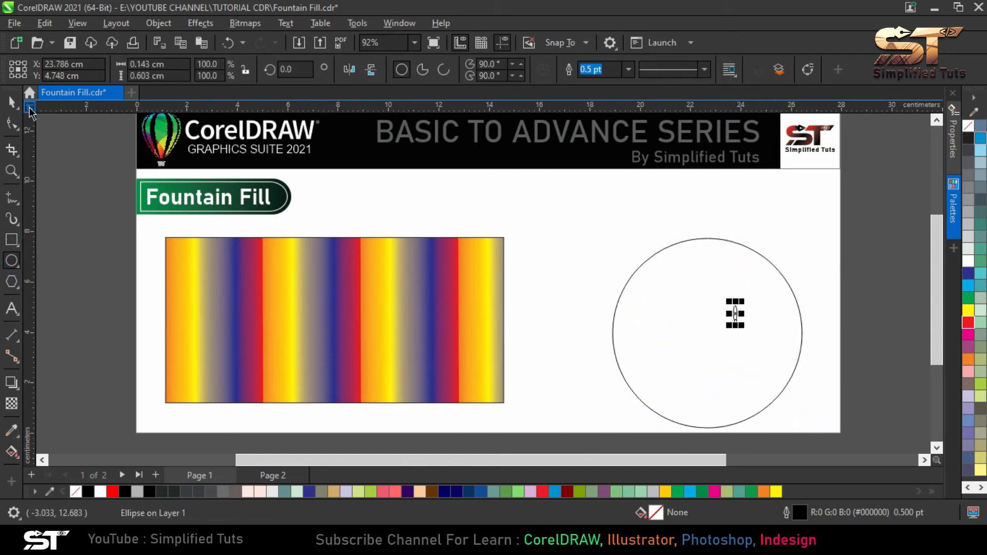
# Move the circle slightly upward, give it a fountain fill and copy the striped rectangle's fill onto it
pyautogui.click(18, 104)
pyautogui.moveTo(742, 318); pyautogui.dragTo(737, 294)
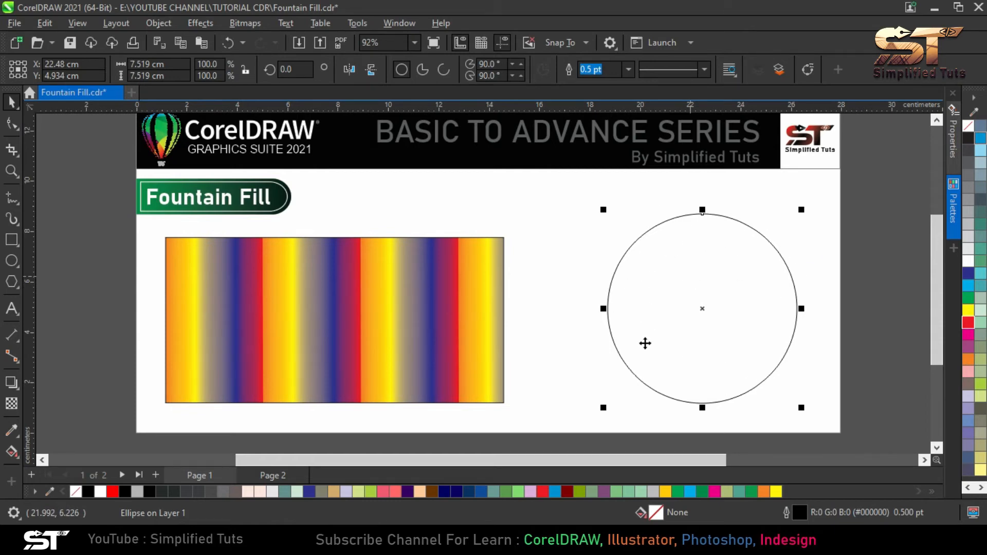
pyautogui.click(12, 453)
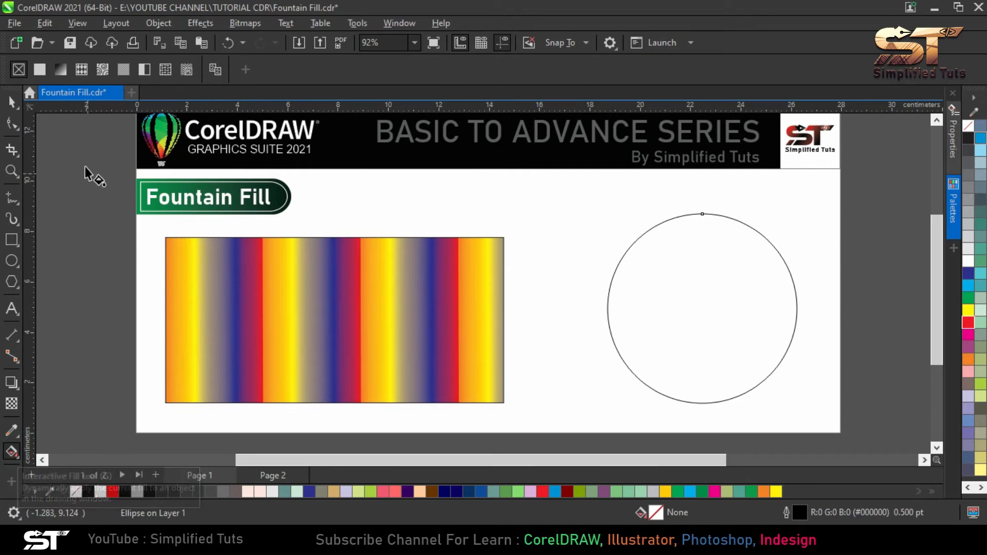
pyautogui.click(60, 71)
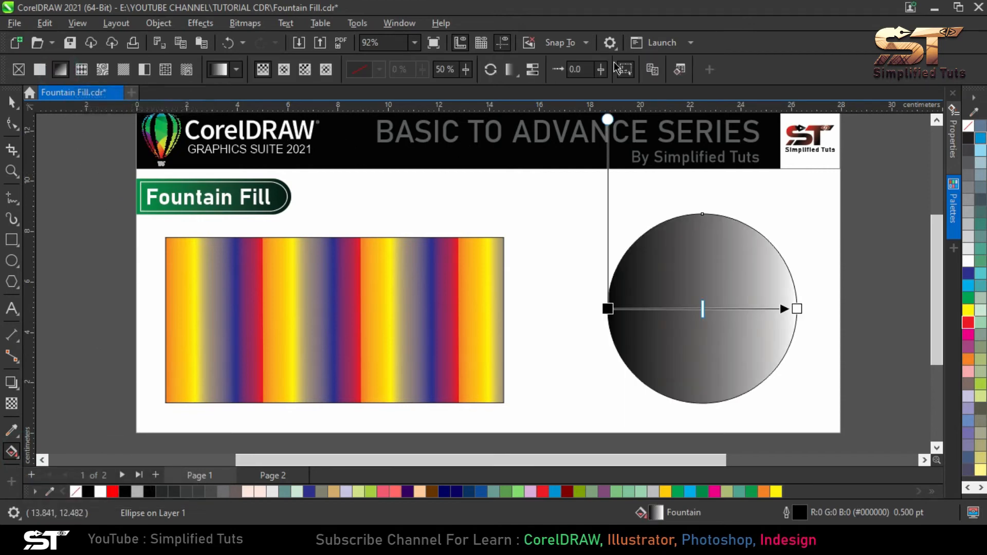
pyautogui.click(656, 75)
pyautogui.click(329, 297)
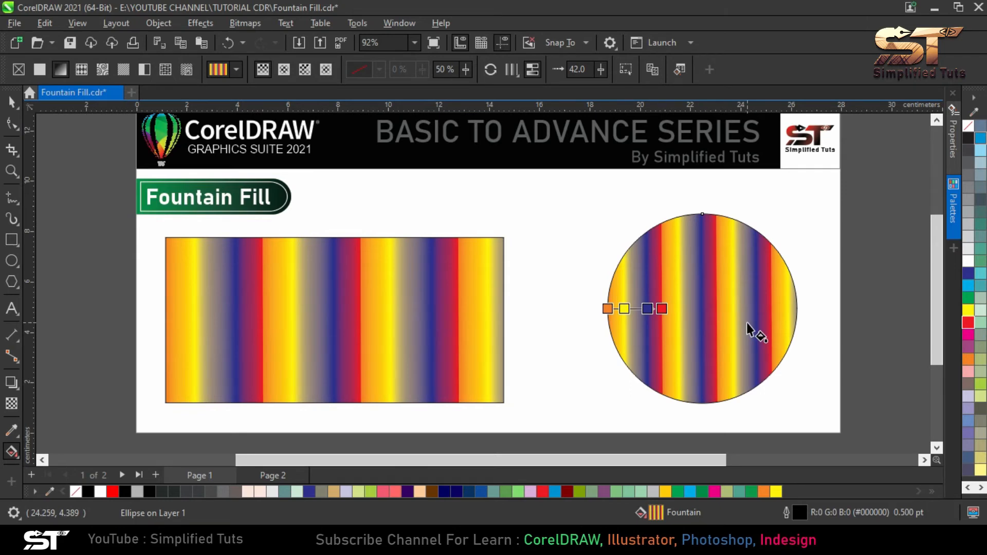
# Delete the circle and add the word TEXT as artistic text in the empty area beside the rectangle
pyautogui.click(11, 102)
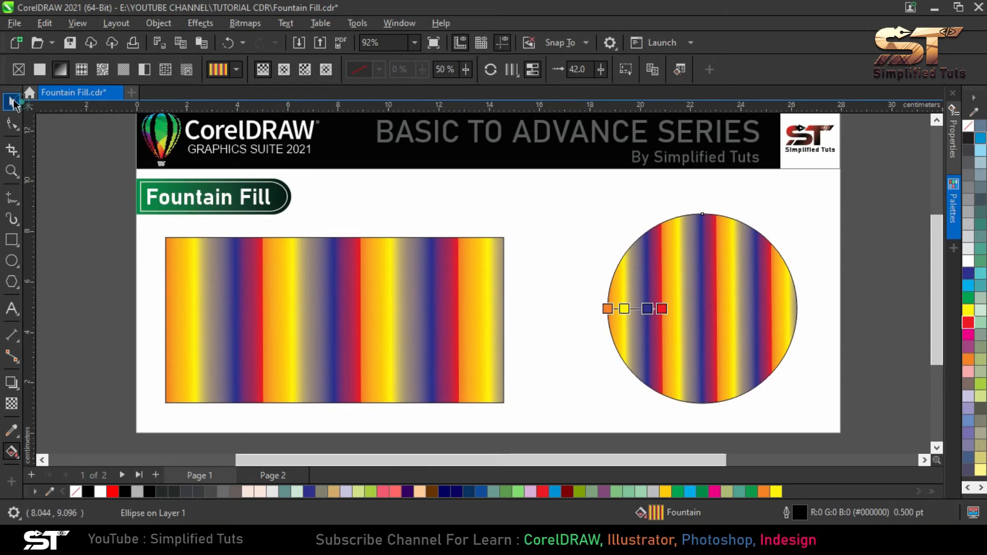
pyautogui.press('Delete')
pyautogui.click(12, 309)
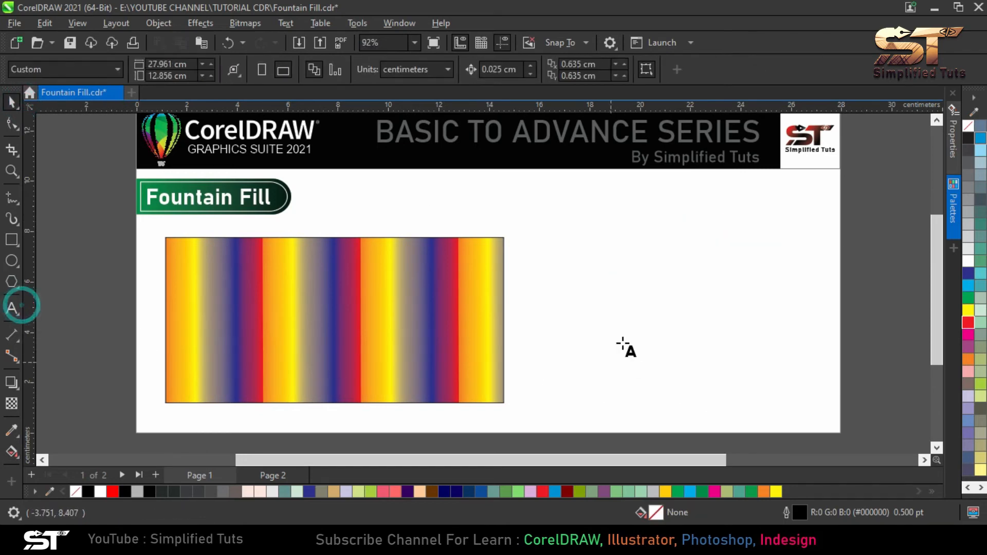
pyautogui.click(592, 315)
pyautogui.write('TEXT')
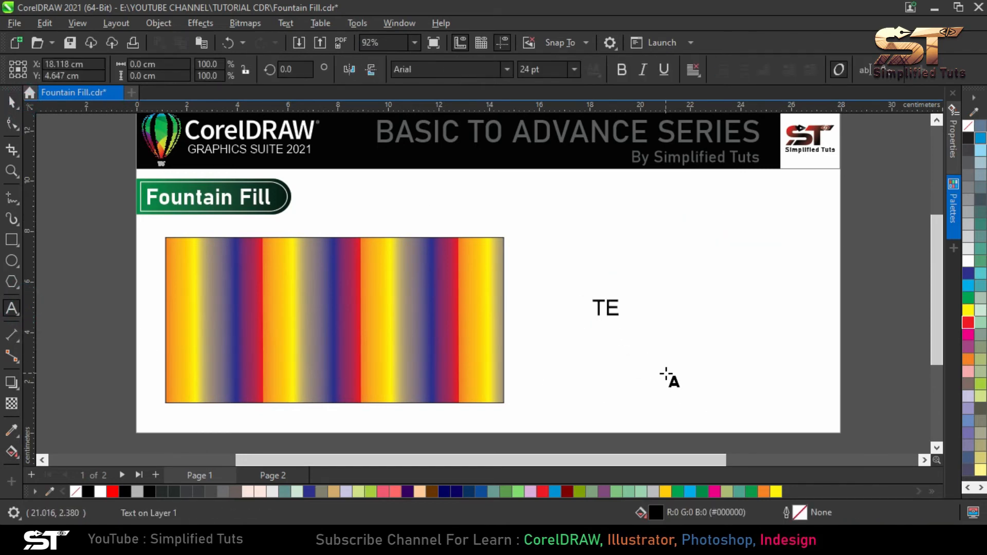
# Enlarge the text to about 12.8 cm wide and place it directly to the right of the striped rectangle
pyautogui.click(10, 103)
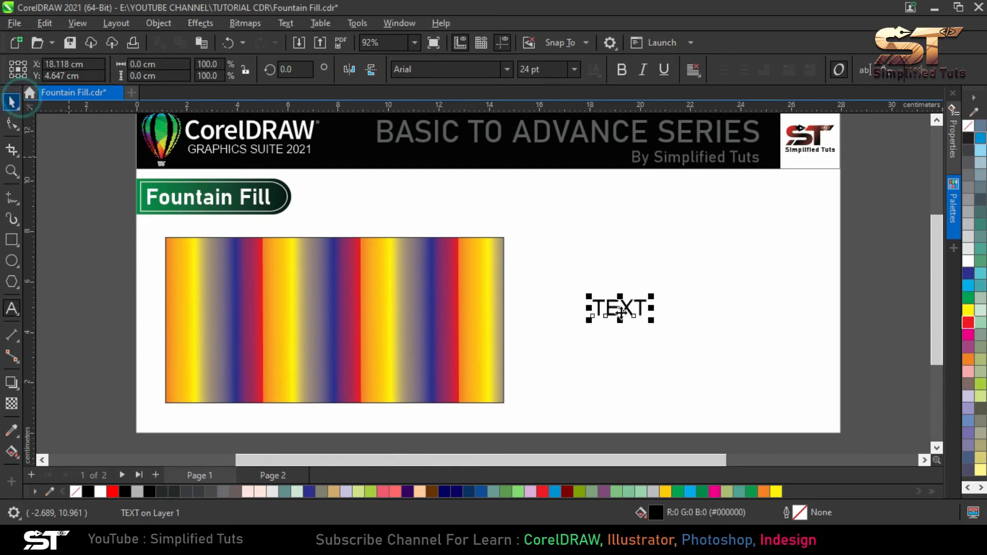
pyautogui.moveTo(645, 315); pyautogui.dragTo(837, 251)
pyautogui.moveTo(785, 307); pyautogui.dragTo(790, 278)
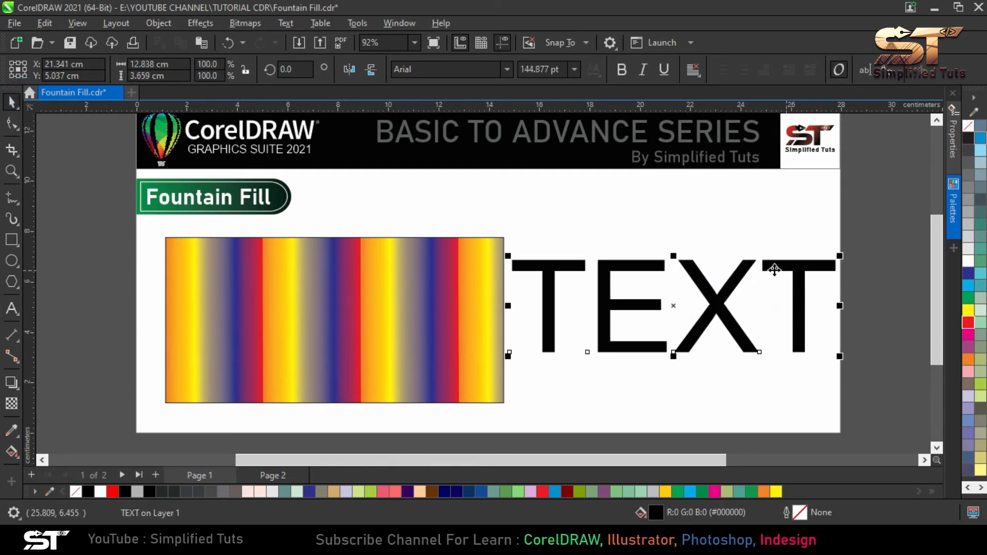
# Apply a fountain fill to the text and copy the striped rectangle's fill onto it
pyautogui.click(11, 452)
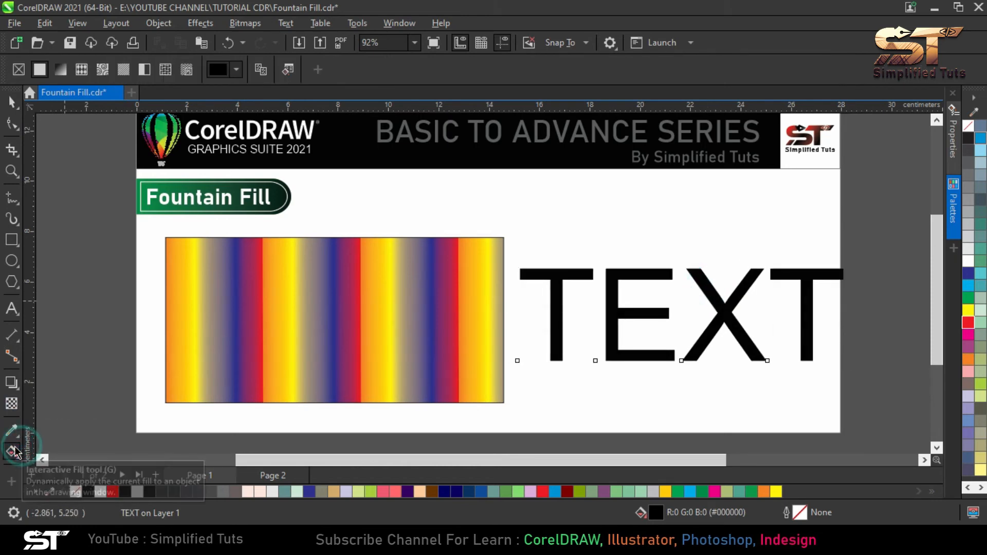
pyautogui.click(60, 69)
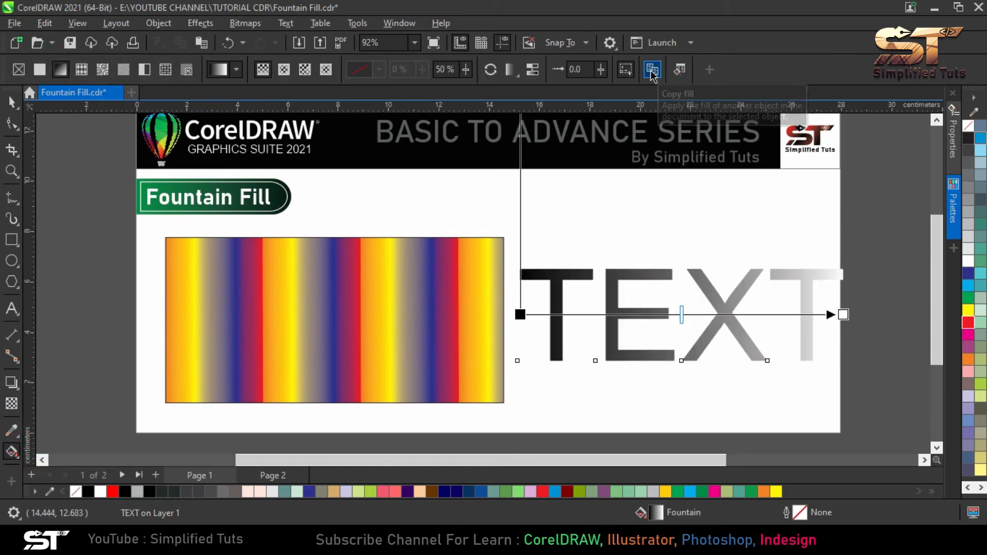
pyautogui.click(652, 71)
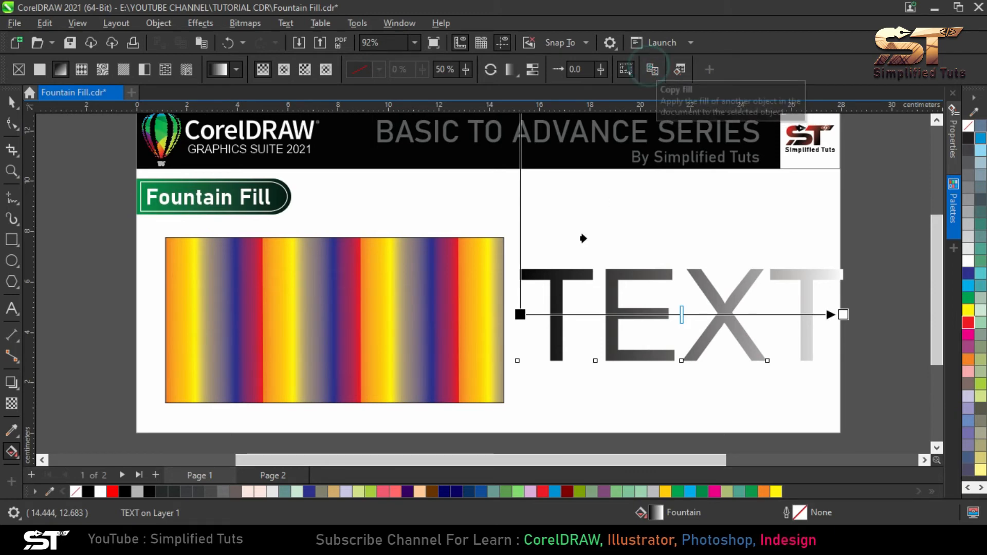
pyautogui.click(394, 289)
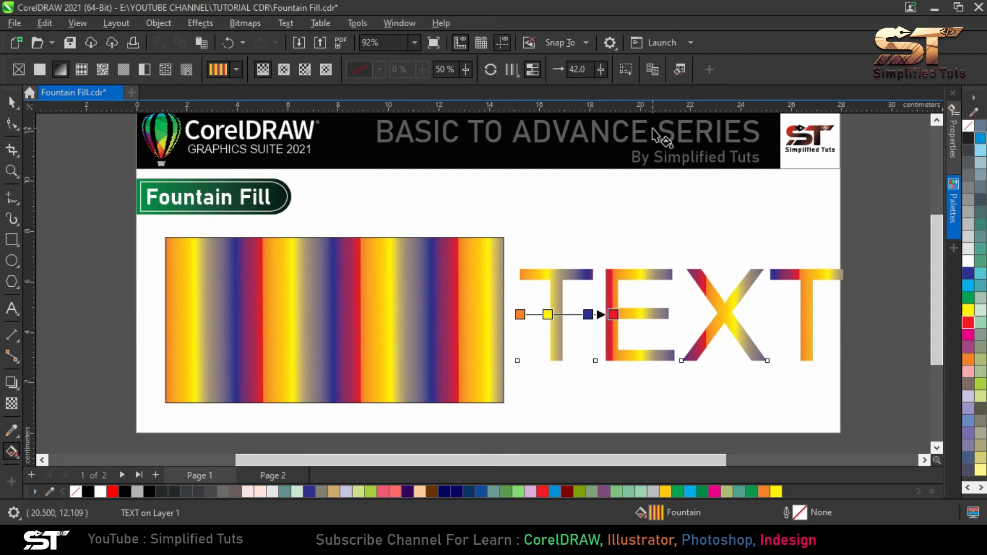
# Open the text's fill properties and move the blue color node to position 55%
pyautogui.click(679, 72)
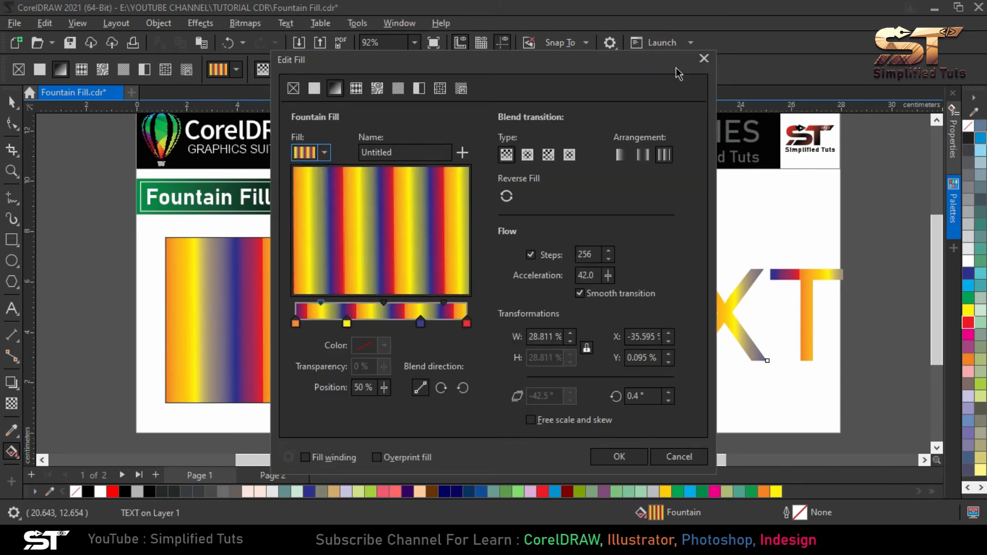
pyautogui.moveTo(592, 66); pyautogui.dragTo(812, 63)
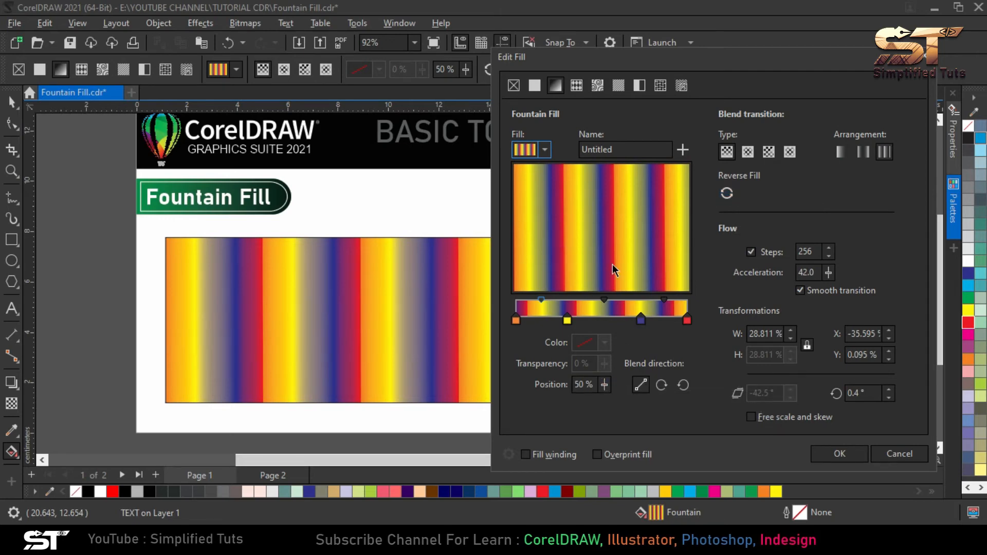
pyautogui.click(687, 321)
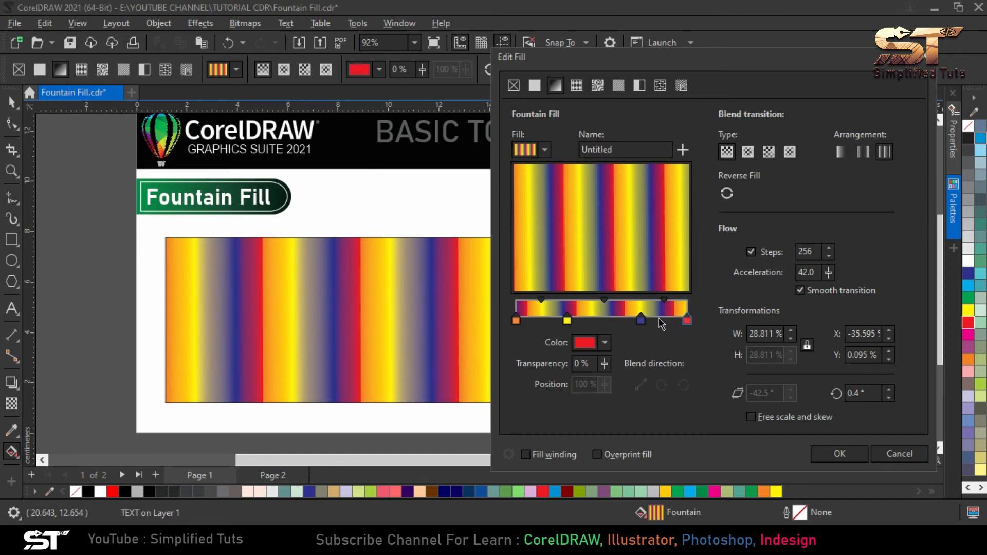
pyautogui.moveTo(641, 320); pyautogui.dragTo(614, 326)
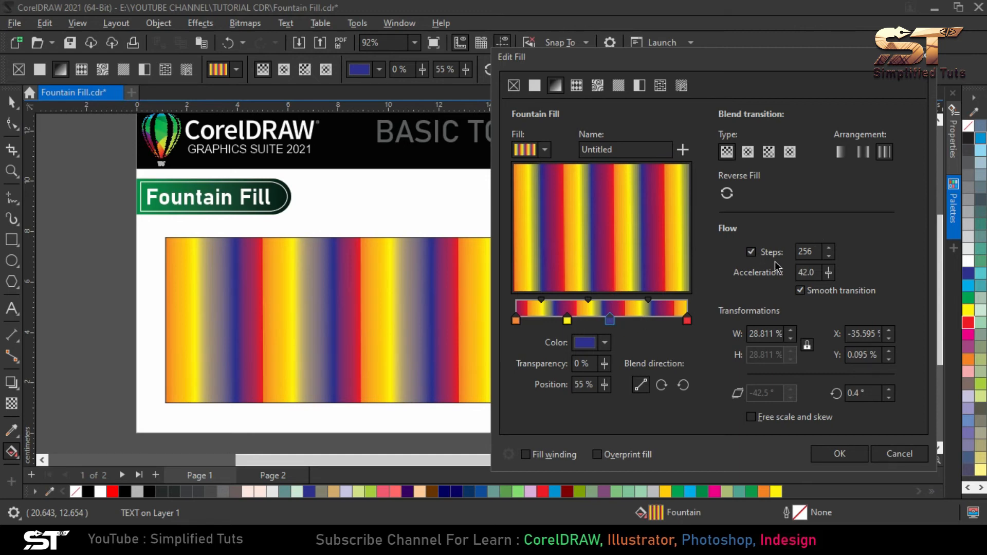
# Set the text fill's steps to 20, apply the change and inspect the banding in the letters
pyautogui.moveTo(714, 87); pyautogui.dragTo(717, 195)
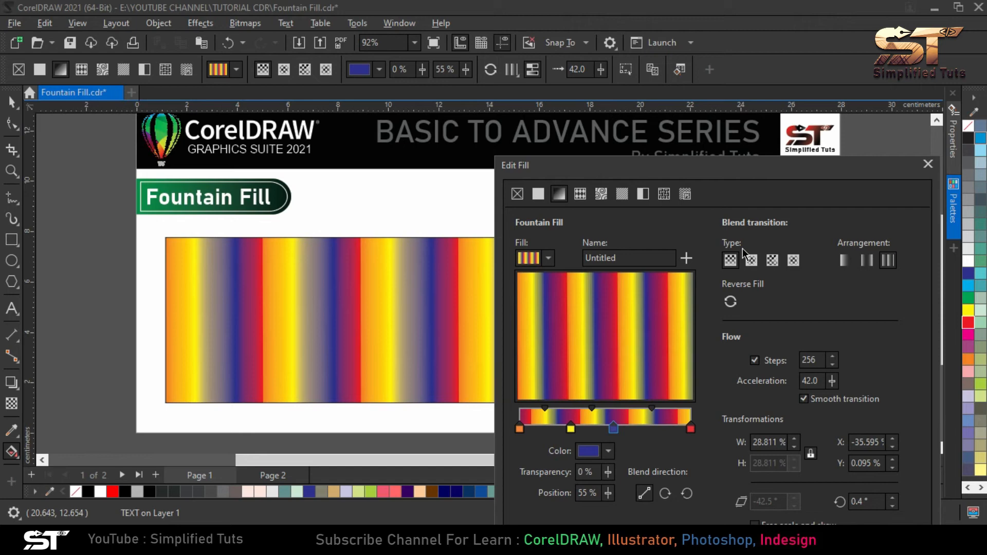
pyautogui.doubleClick(822, 360)
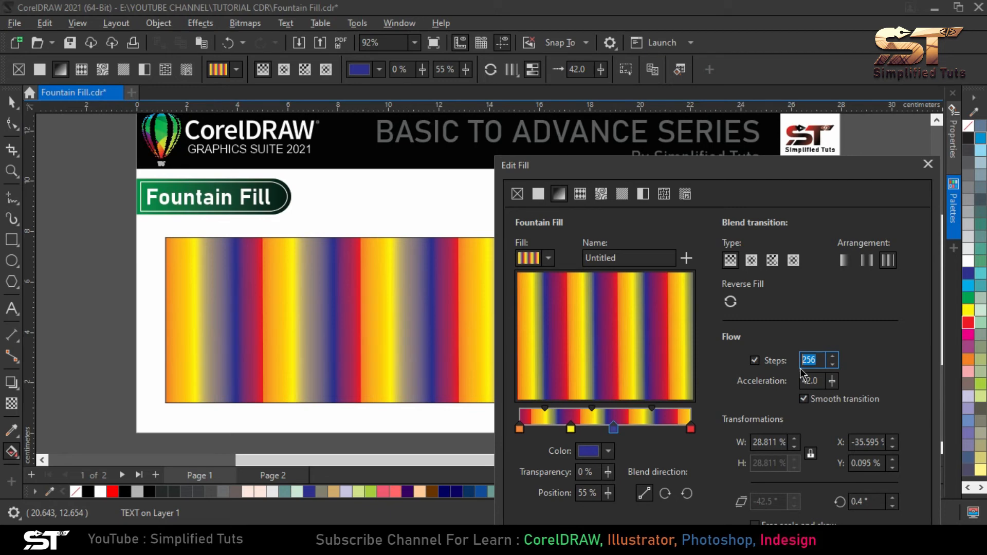
pyautogui.write('20')
pyautogui.click(901, 371)
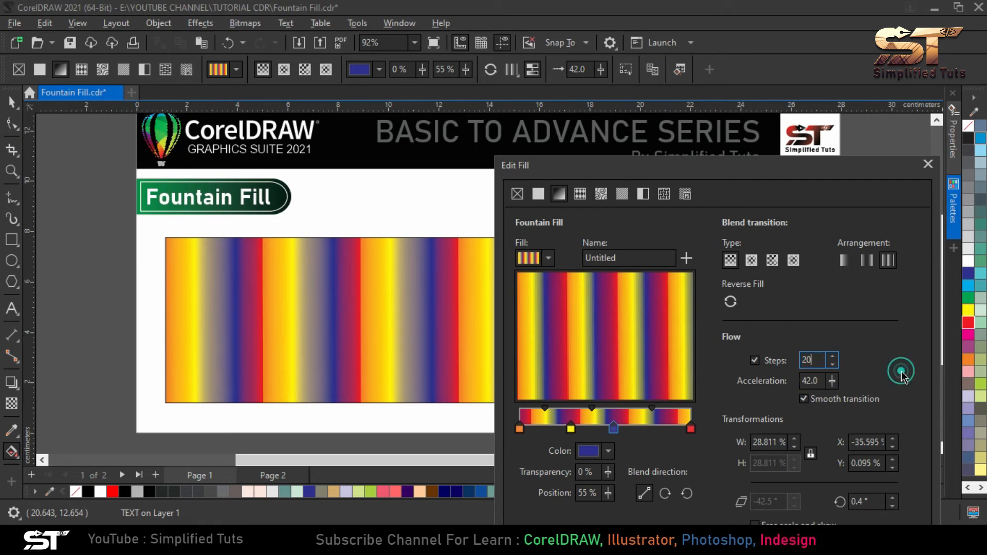
pyautogui.click(831, 327)
pyautogui.moveTo(768, 173); pyautogui.dragTo(748, 61)
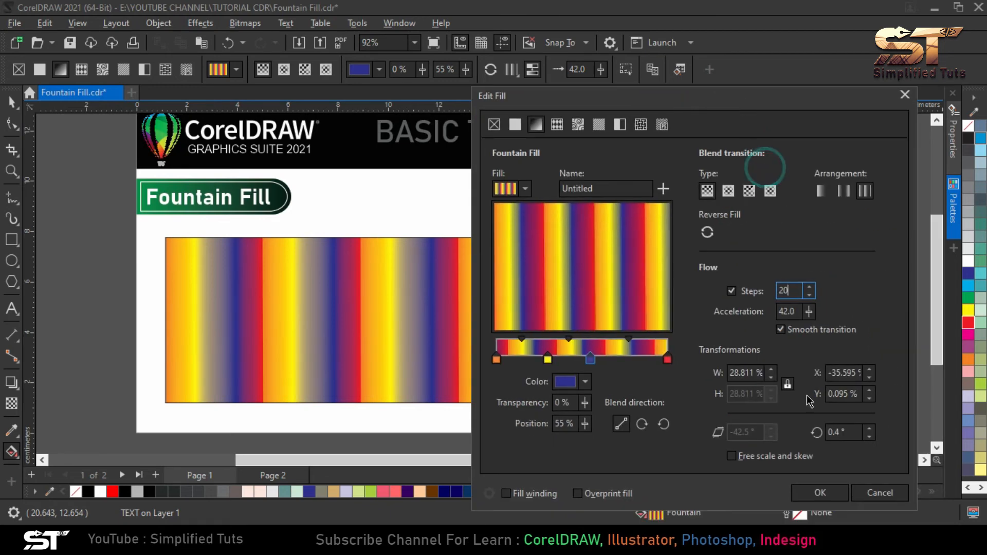
pyautogui.click(821, 493)
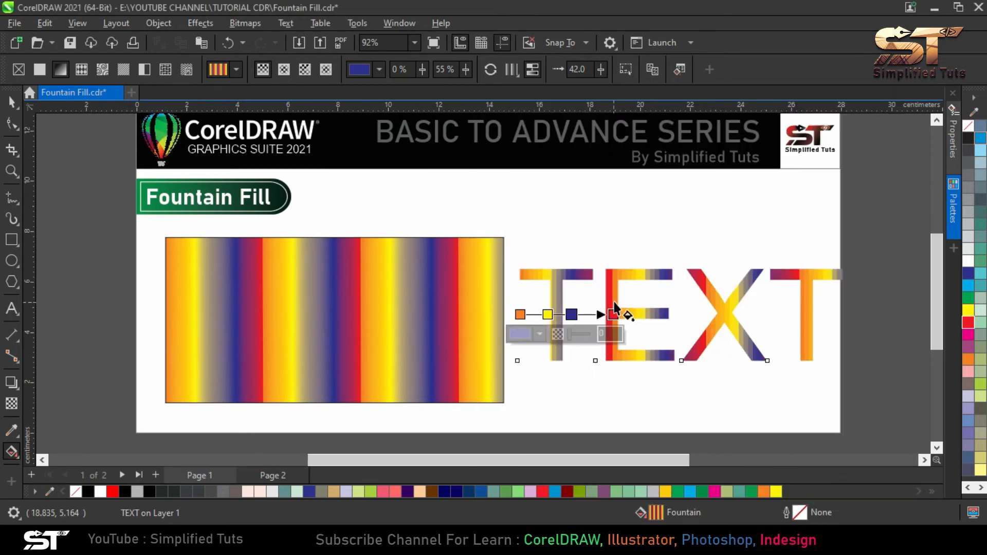
pyautogui.scroll(3, 678, 320)
pyautogui.scroll(1, 665, 304)
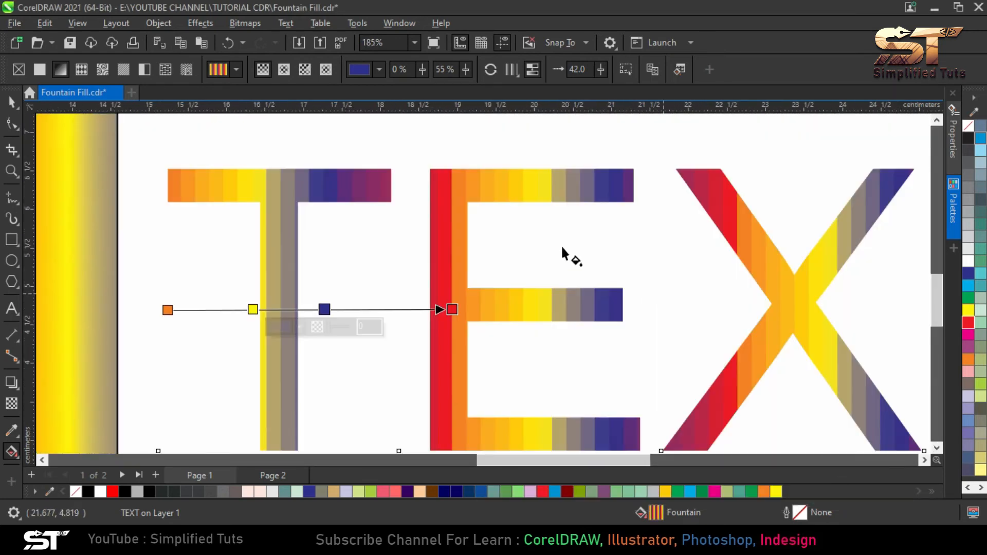
pyautogui.scroll(-2, 609, 278)
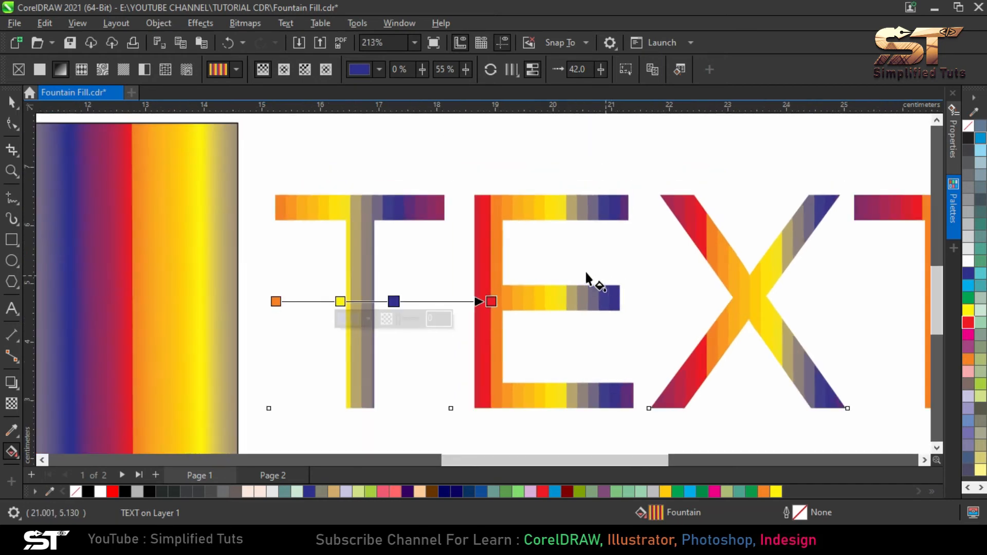
pyautogui.scroll(-4, 600, 311)
# Edit the striped rectangle's fountain fill, set its steps to 20 and apply the change
pyautogui.press('space')
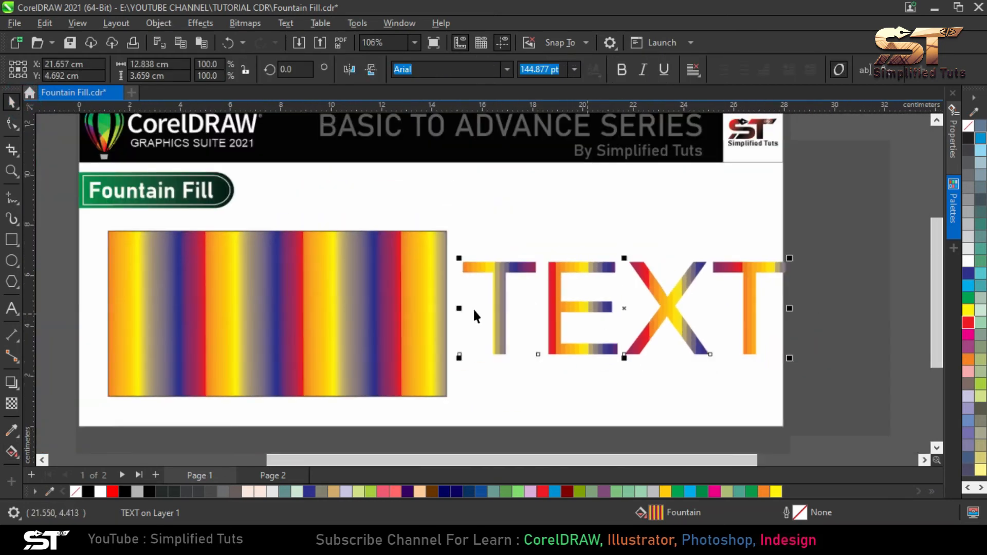
pyautogui.click(379, 282)
pyautogui.scroll(1, 79, 288)
pyautogui.scroll(-1, 242, 267)
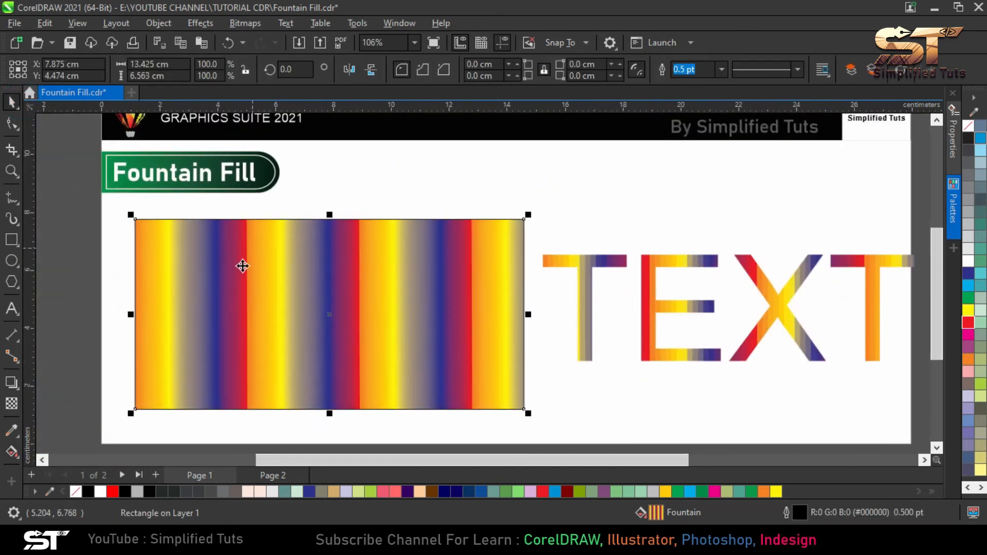
pyautogui.scroll(1, 243, 266)
pyautogui.click(15, 452)
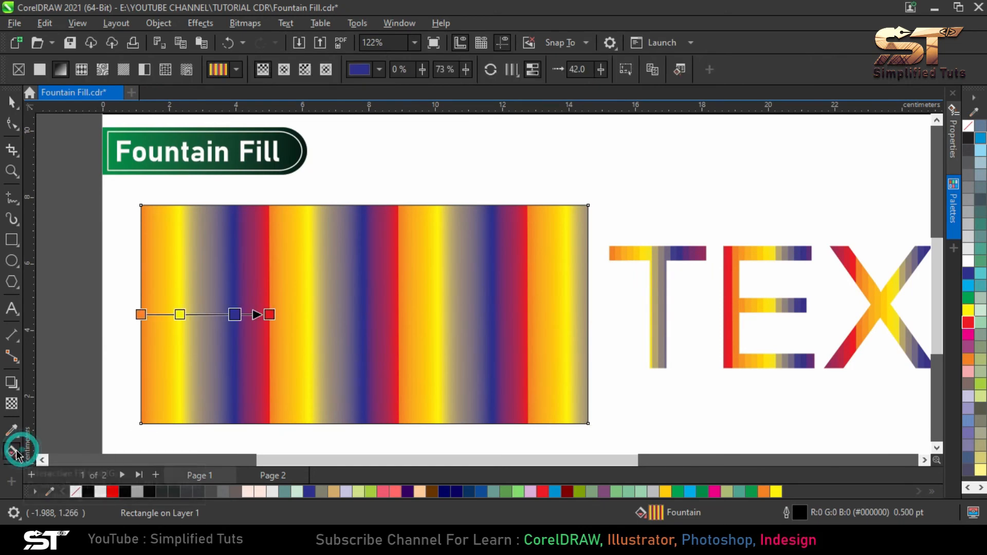
pyautogui.click(682, 70)
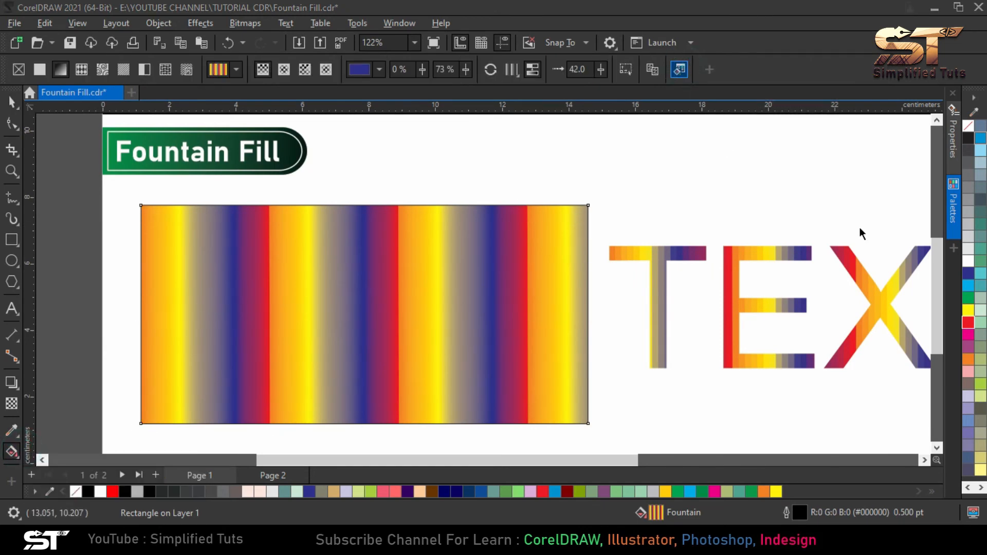
pyautogui.moveTo(543, 67); pyautogui.dragTo(837, 62)
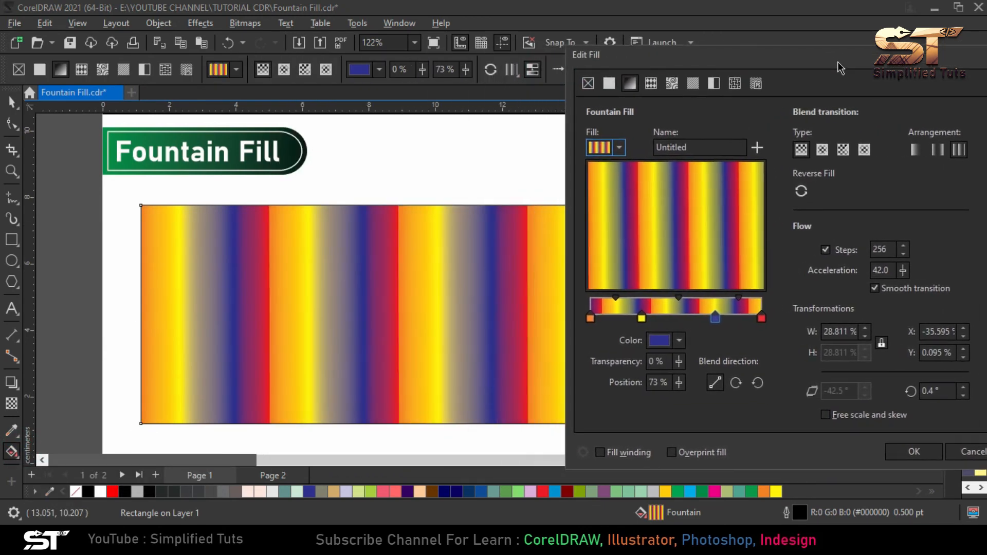
pyautogui.moveTo(877, 247); pyautogui.dragTo(890, 261)
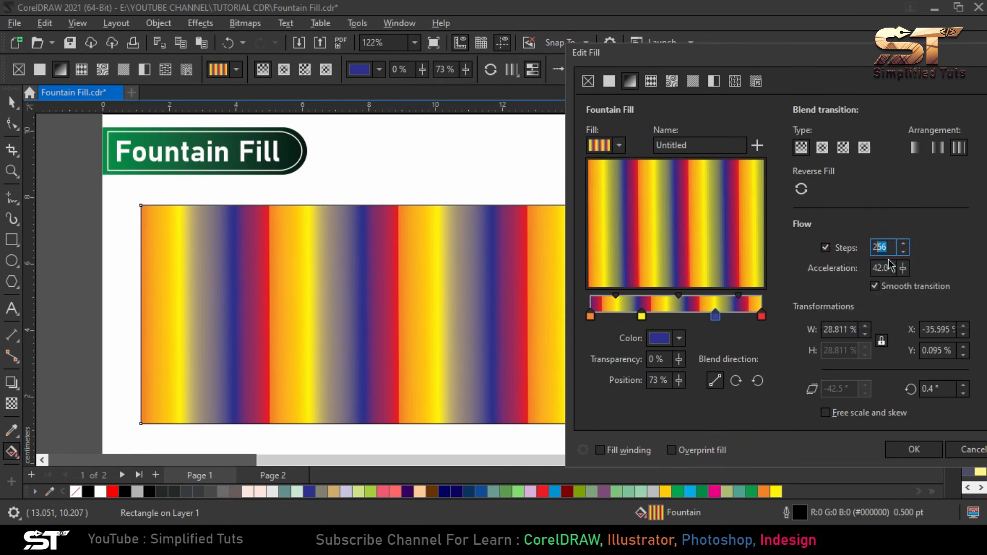
pyautogui.write('0')
pyautogui.click(914, 450)
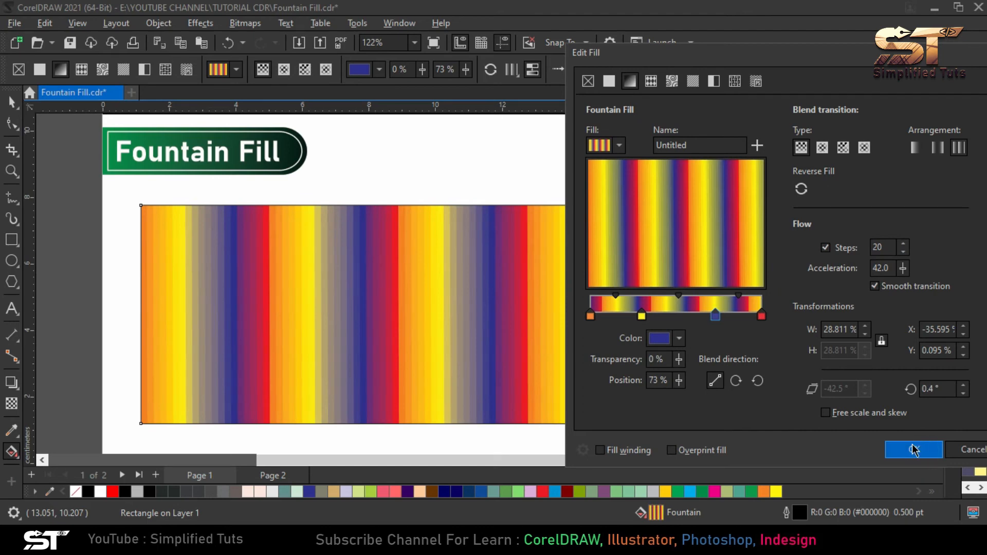
# Edit the striped rectangle's fountain fill, set its steps to 999, apply the change and inspect the color blending
pyautogui.scroll(2, 319, 302)
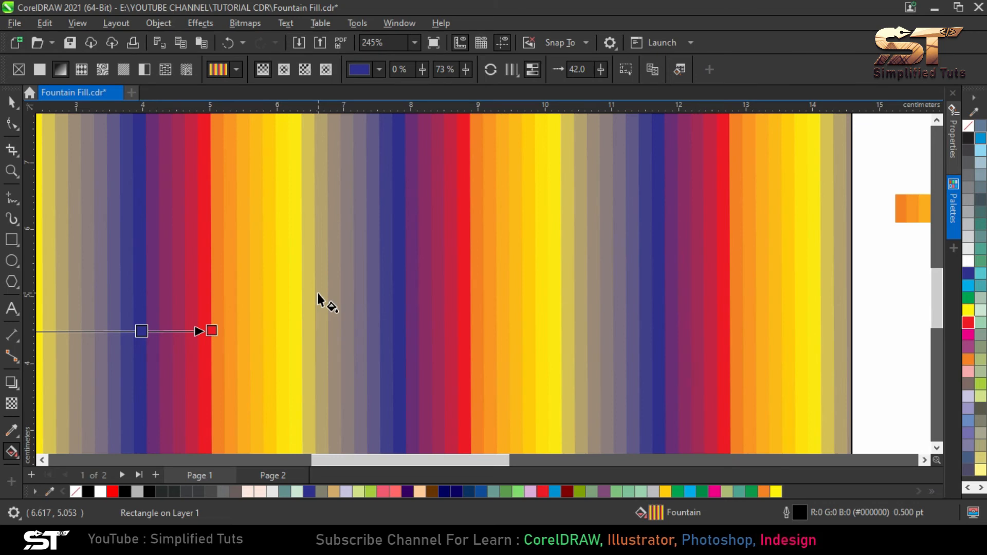
pyautogui.scroll(-2, 318, 294)
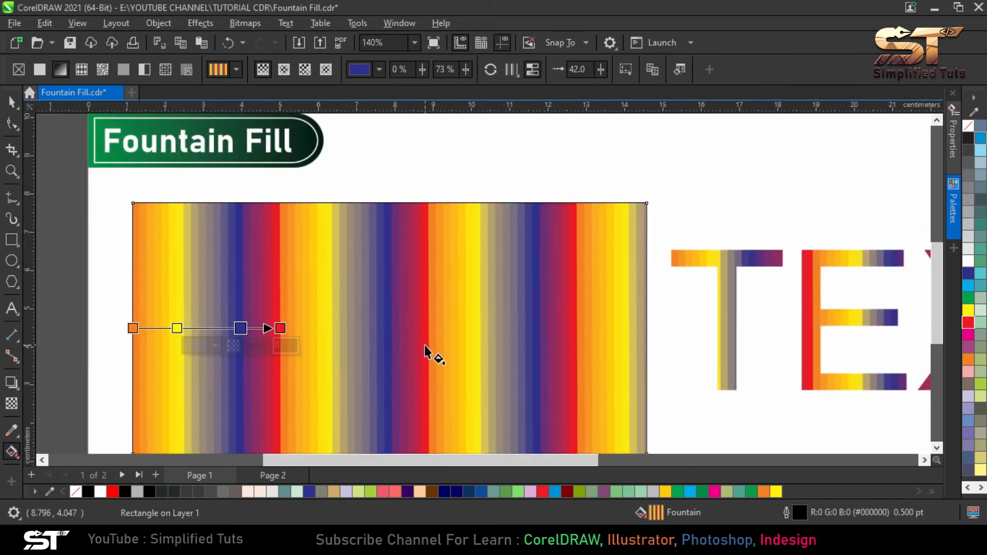
pyautogui.scroll(1, 311, 315)
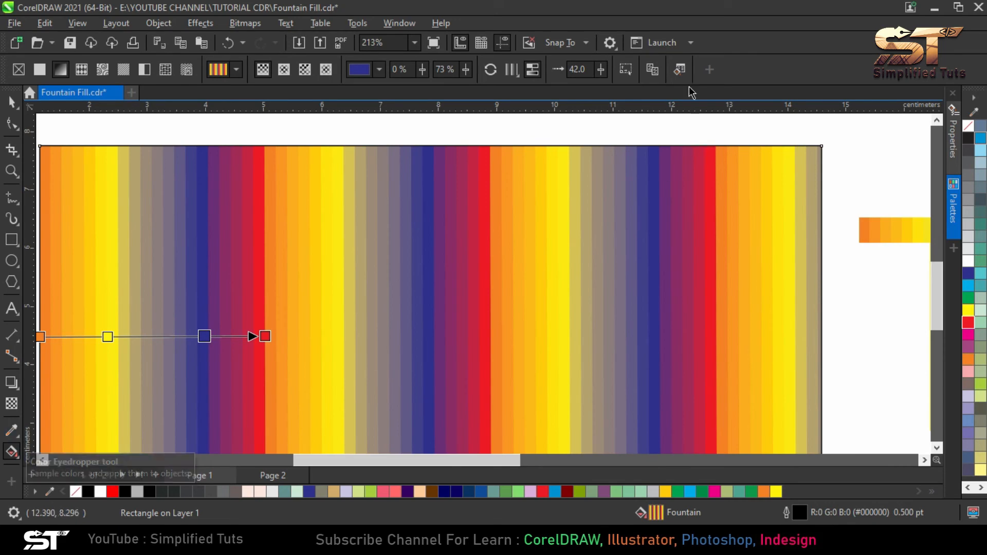
pyautogui.click(679, 69)
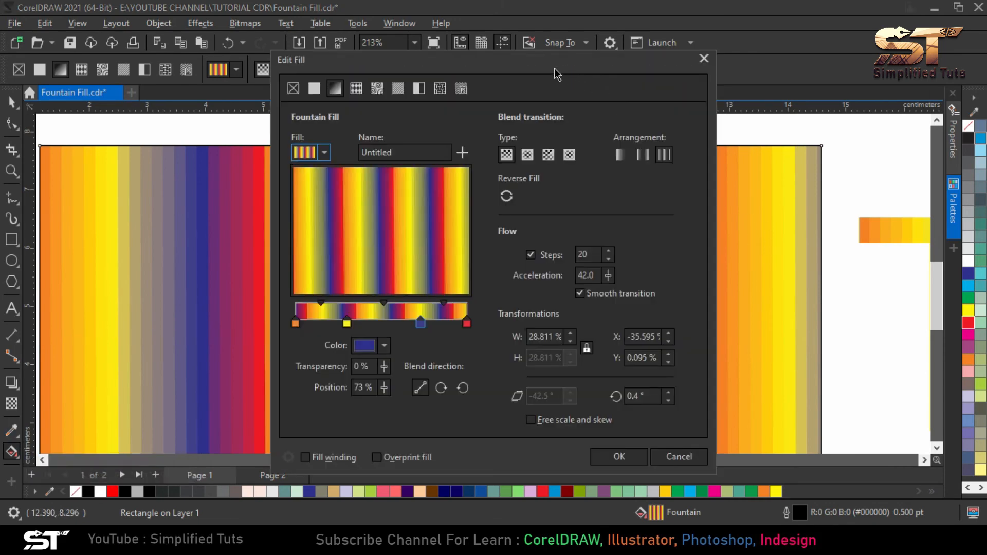
pyautogui.moveTo(554, 68); pyautogui.dragTo(783, 110)
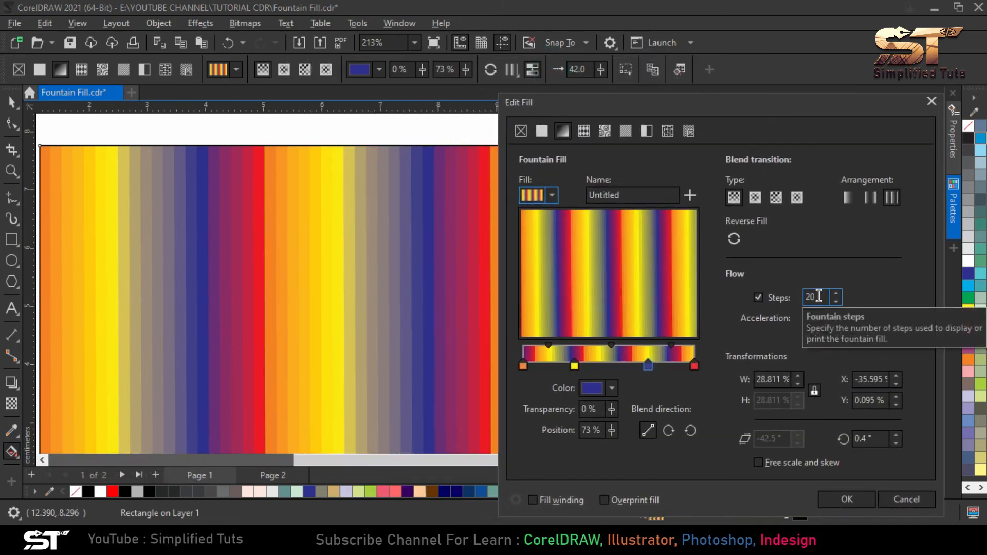
pyautogui.moveTo(819, 296); pyautogui.dragTo(804, 299)
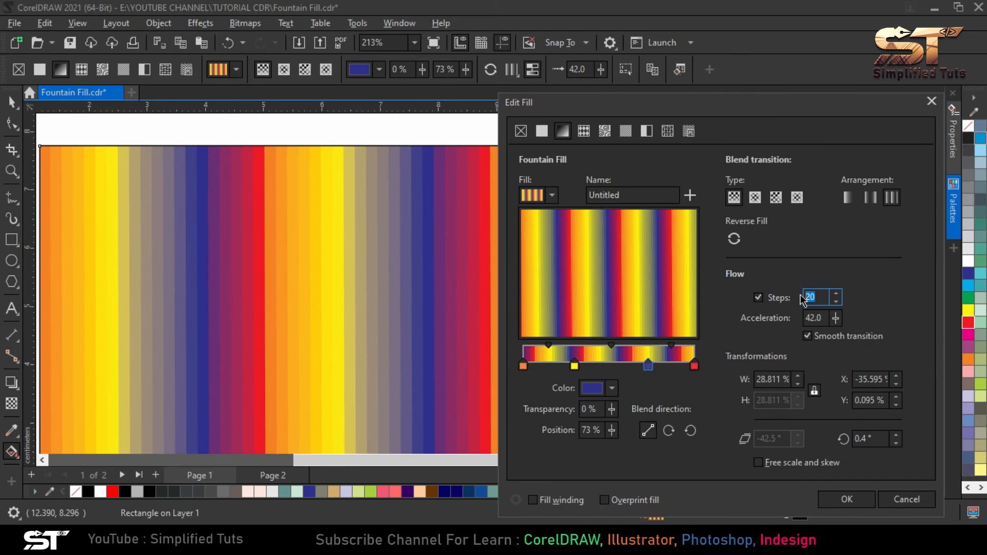
pyautogui.write('999')
pyautogui.click(847, 499)
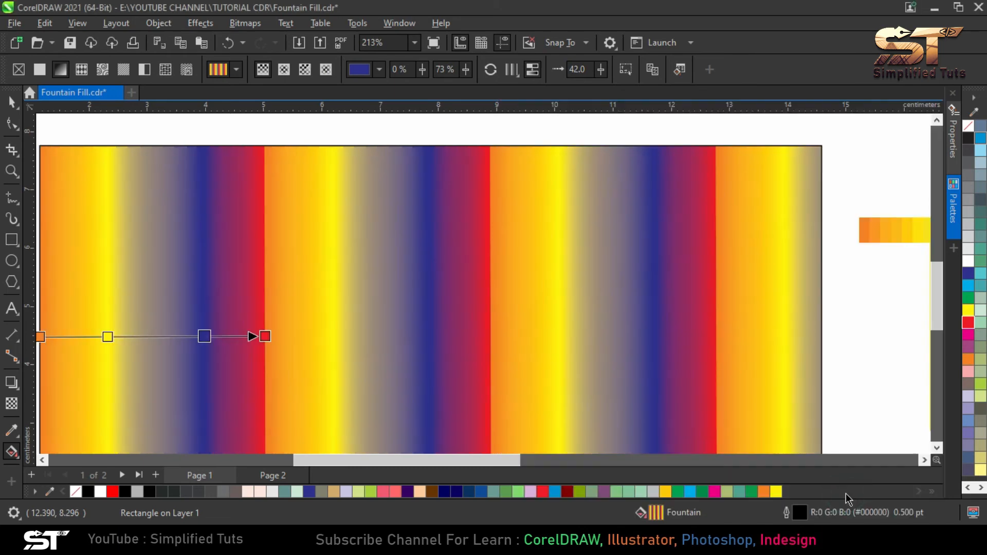
pyautogui.scroll(3, 316, 240)
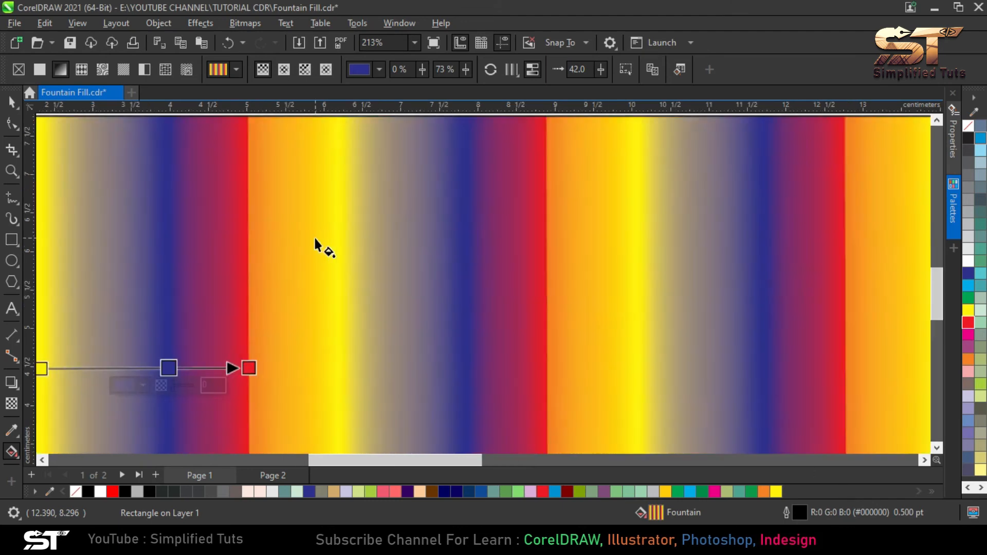
pyautogui.scroll(2, 354, 237)
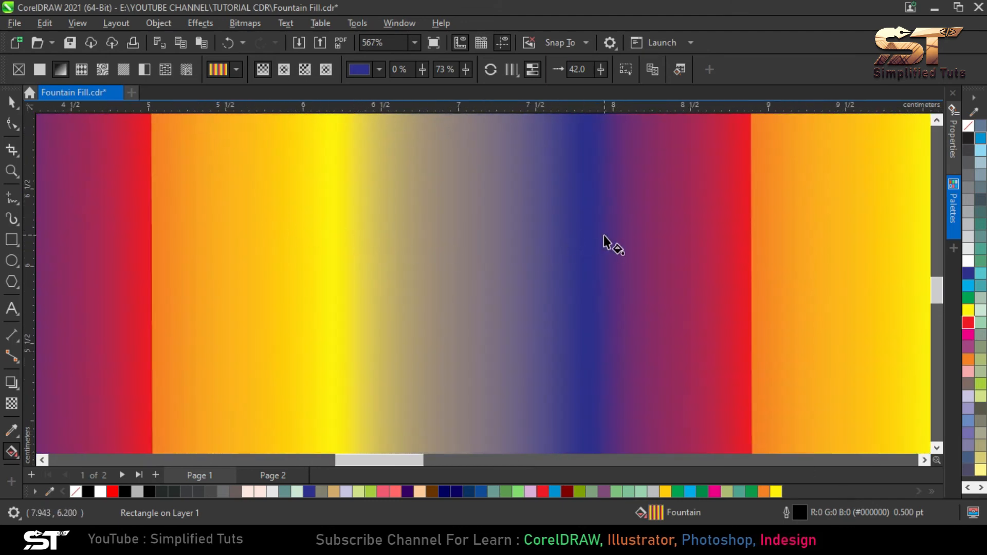
pyautogui.scroll(-5, 424, 240)
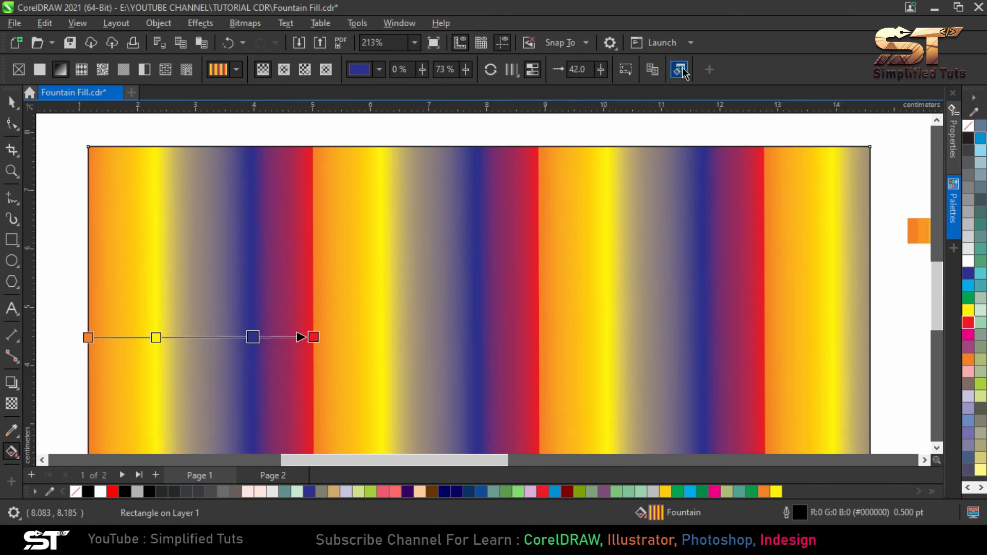
# Reopen the rectangle's fill settings and switch Smooth transition off and back on to compare the blend
pyautogui.press('F11')
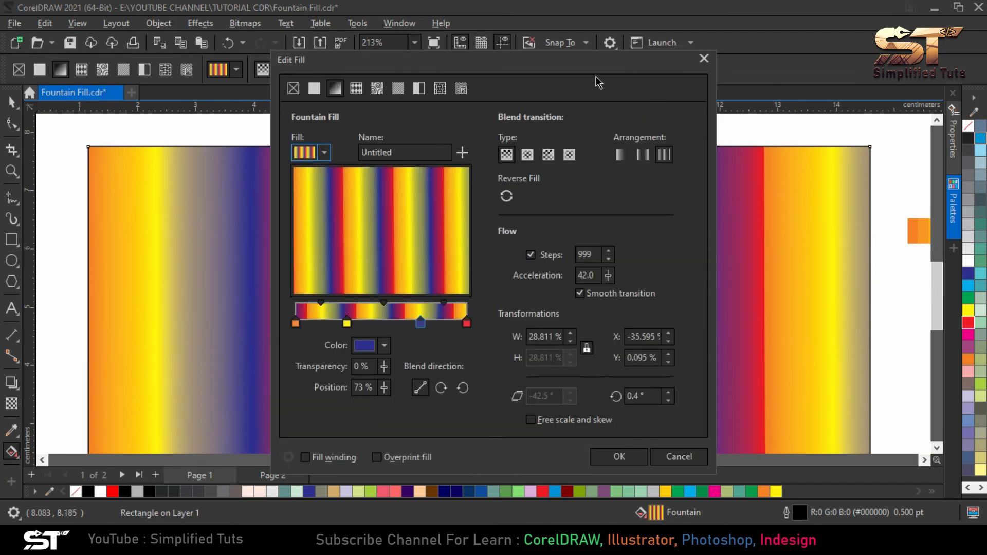
pyautogui.moveTo(585, 67); pyautogui.dragTo(801, 51)
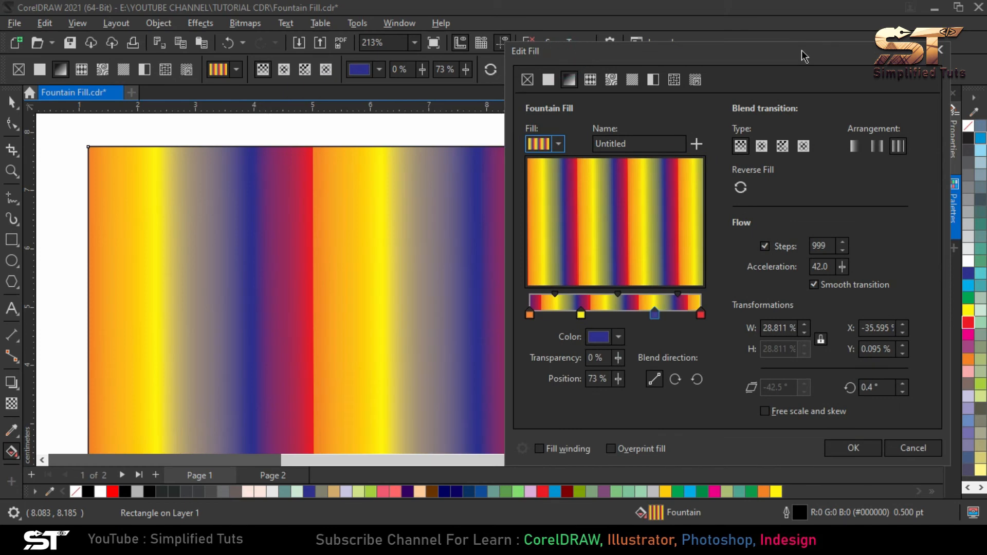
pyautogui.click(833, 289)
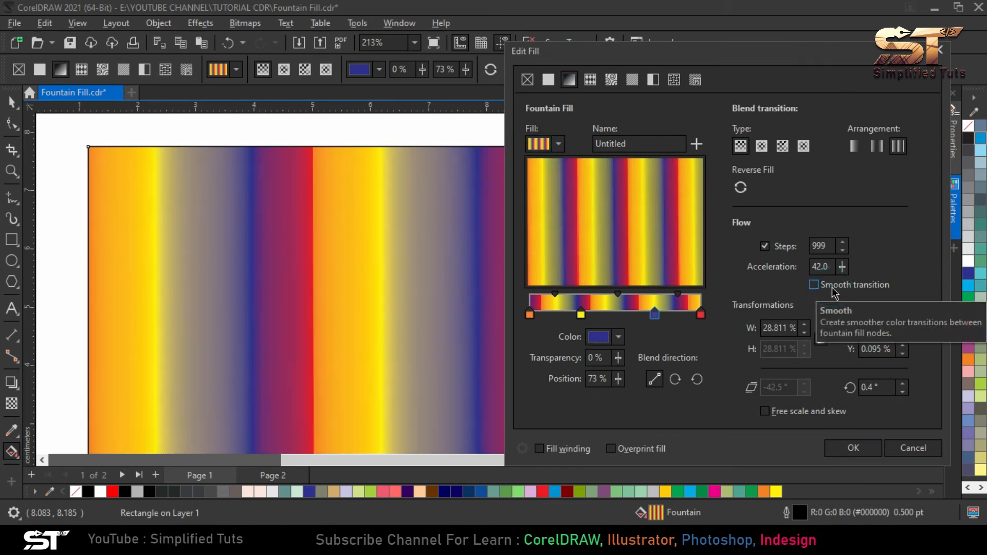
pyautogui.click(834, 289)
# Set the fountain fill's width to 33.811% and its horizontal offset to -31.595%
pyautogui.click(777, 328)
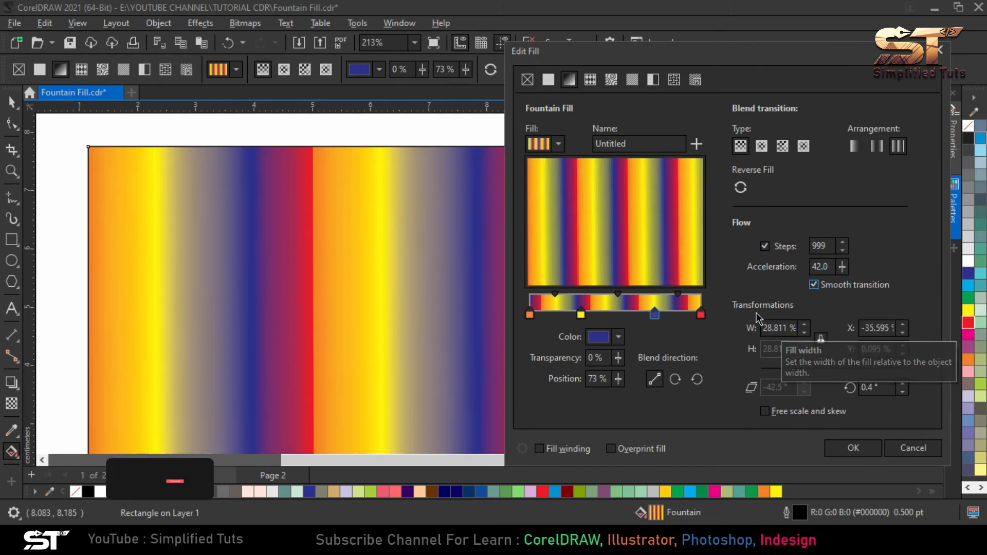
pyautogui.click(880, 328)
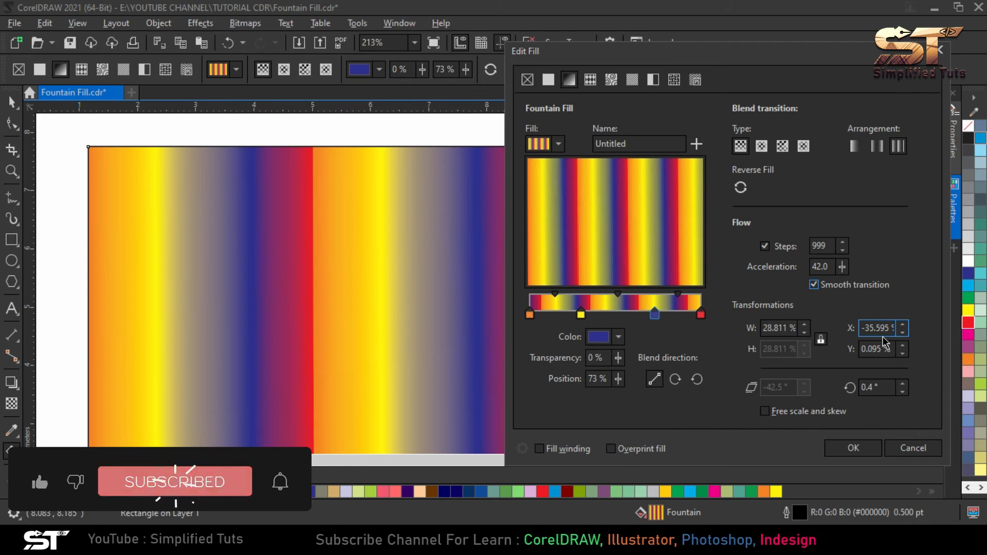
pyautogui.click(799, 328)
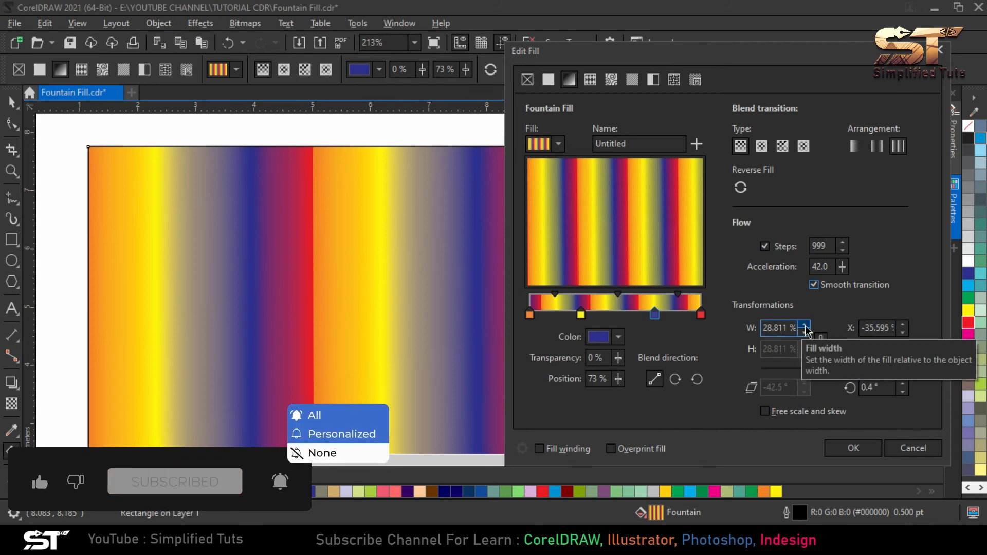
pyautogui.click(804, 326)
pyautogui.click(805, 326)
pyautogui.click(804, 325)
pyautogui.click(804, 325)
pyautogui.click(804, 325)
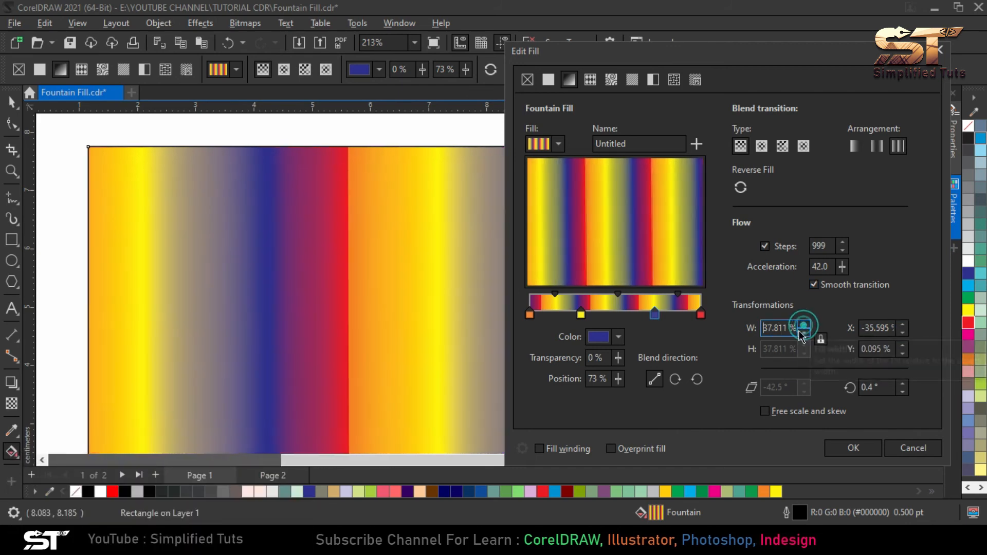
pyautogui.click(804, 333)
pyautogui.click(804, 332)
pyautogui.click(804, 333)
pyautogui.click(804, 333)
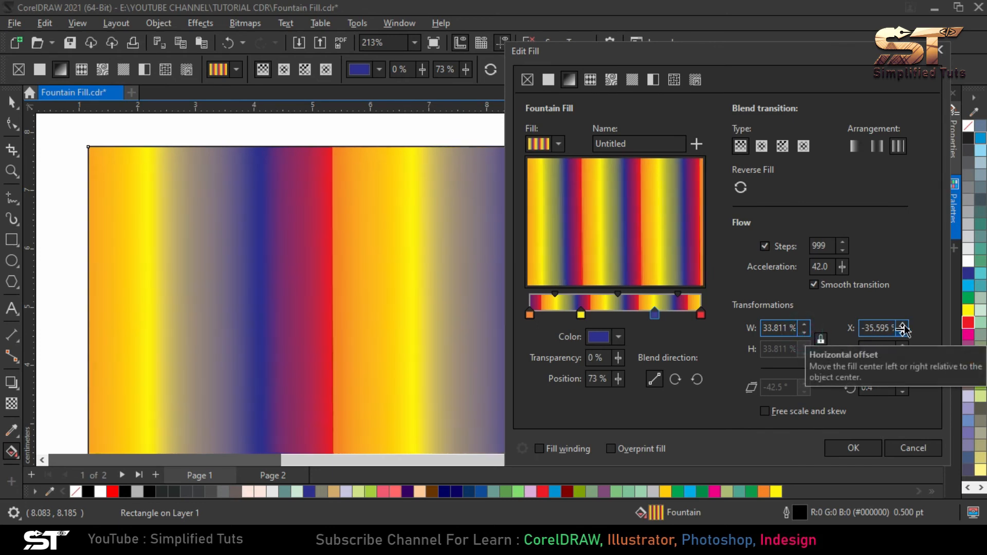
pyautogui.click(903, 324)
pyautogui.click(903, 324)
pyautogui.click(903, 324)
pyautogui.click(903, 325)
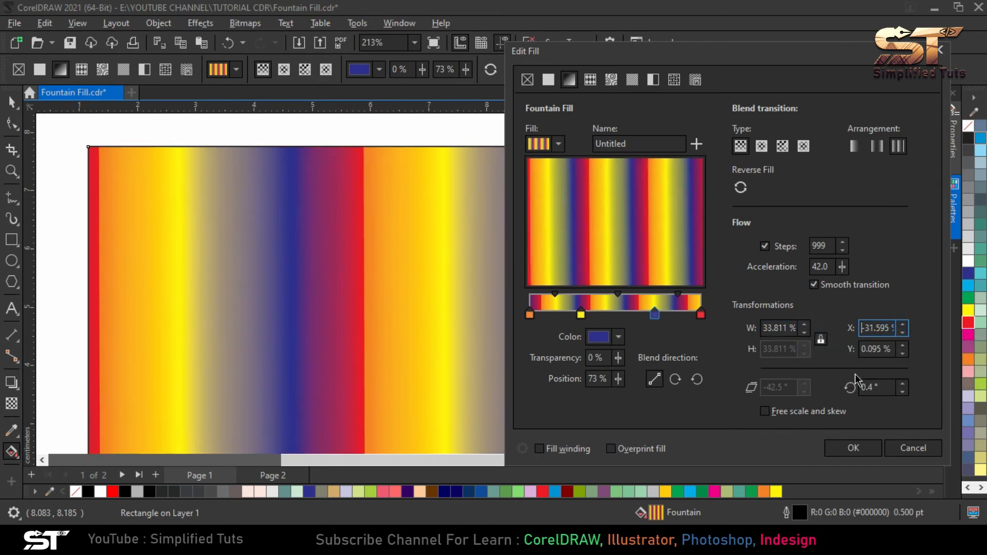
# Try free scale and skew on the fill with a skew angle of -21.5°, and disable the option again
pyautogui.click(766, 411)
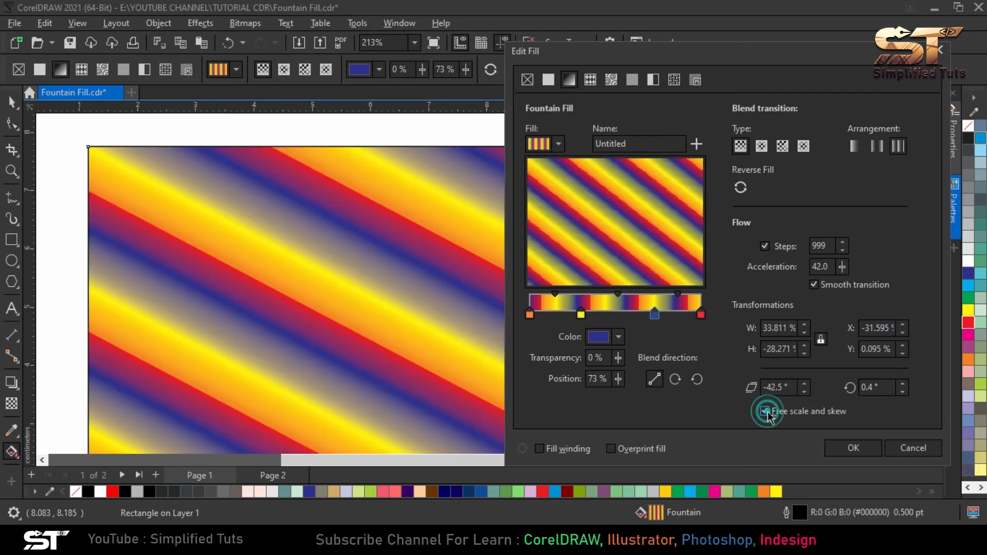
pyautogui.click(805, 392)
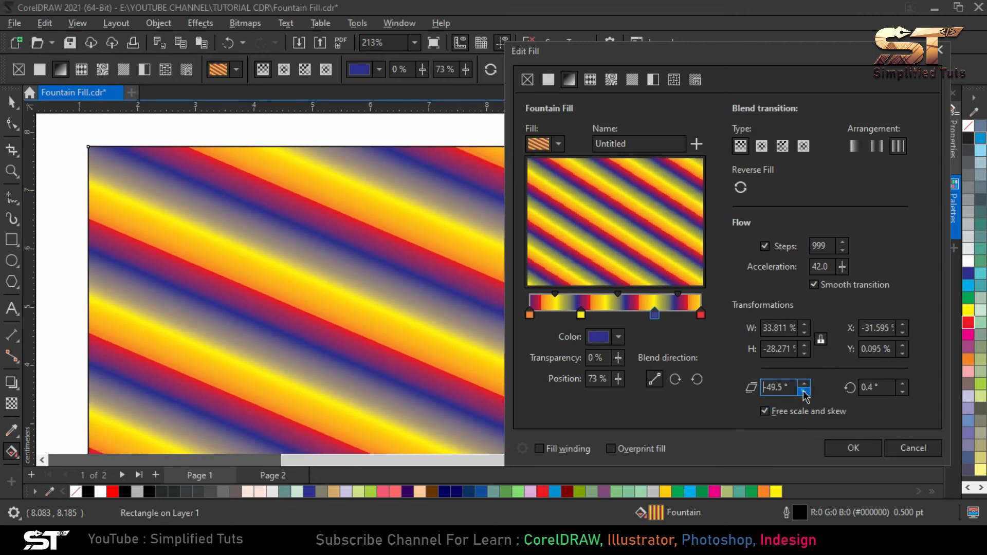
pyautogui.moveTo(804, 392); pyautogui.dragTo(803, 356)
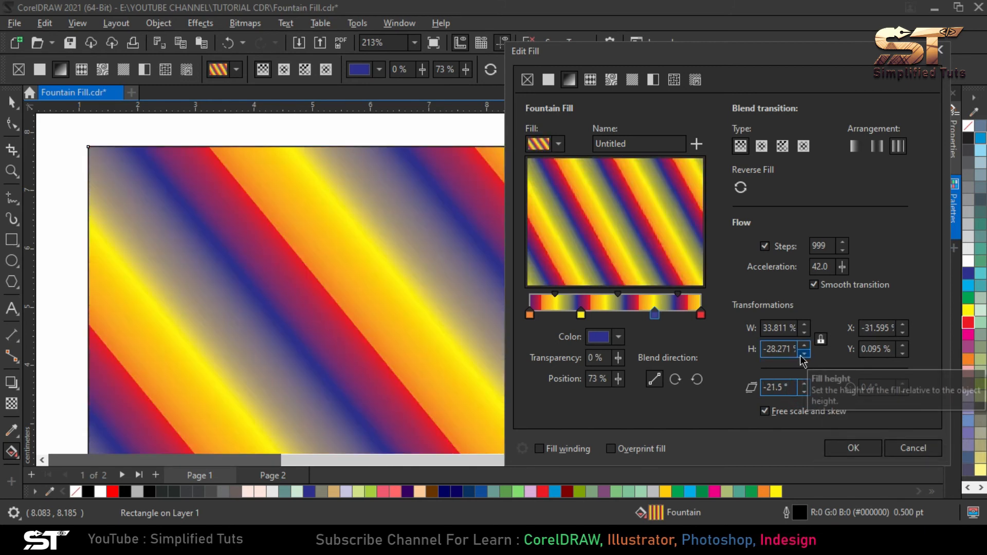
pyautogui.click(792, 414)
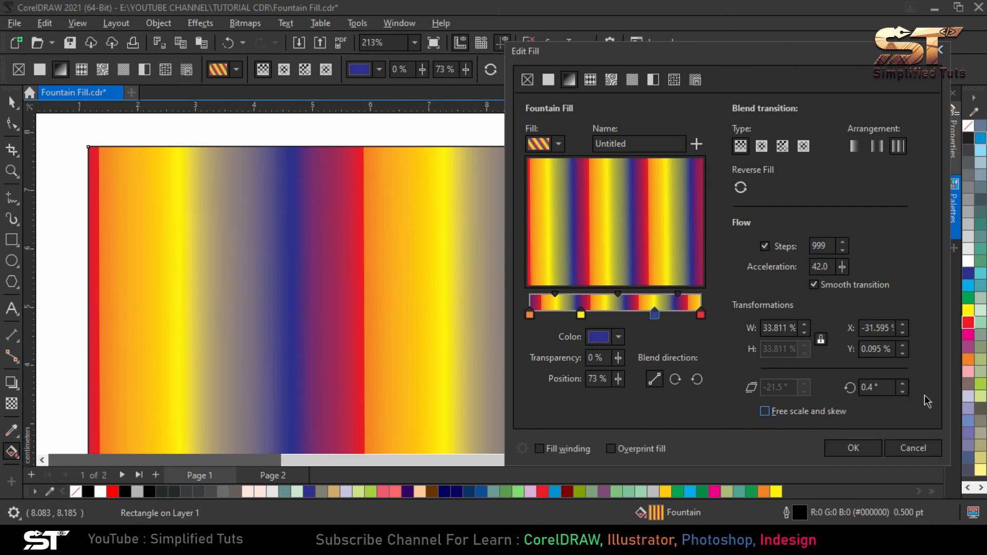
# Rotate the rectangle's fountain fill to 43.4°
pyautogui.click(905, 385)
pyautogui.click(905, 384)
pyautogui.click(905, 384)
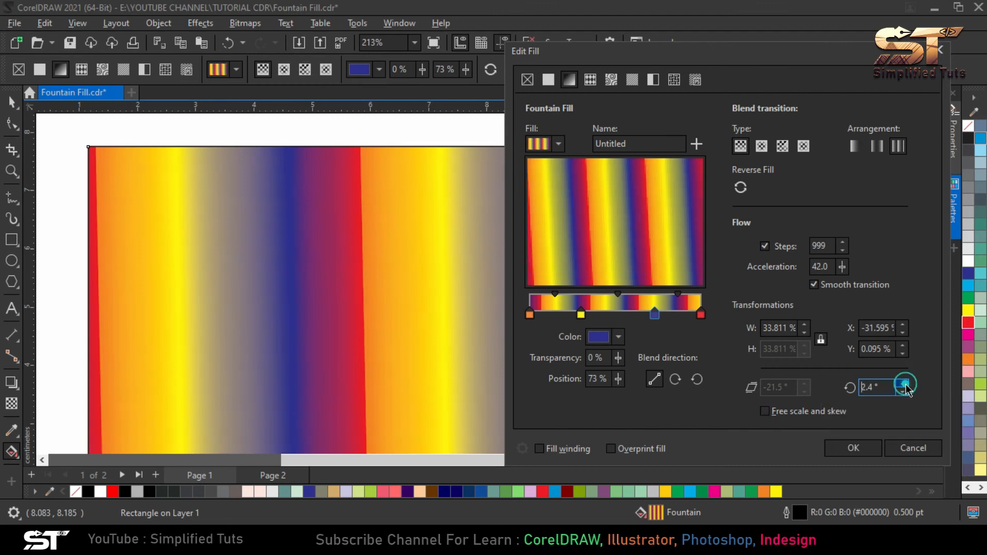
pyautogui.click(904, 389)
pyautogui.moveTo(903, 389); pyautogui.dragTo(898, 350)
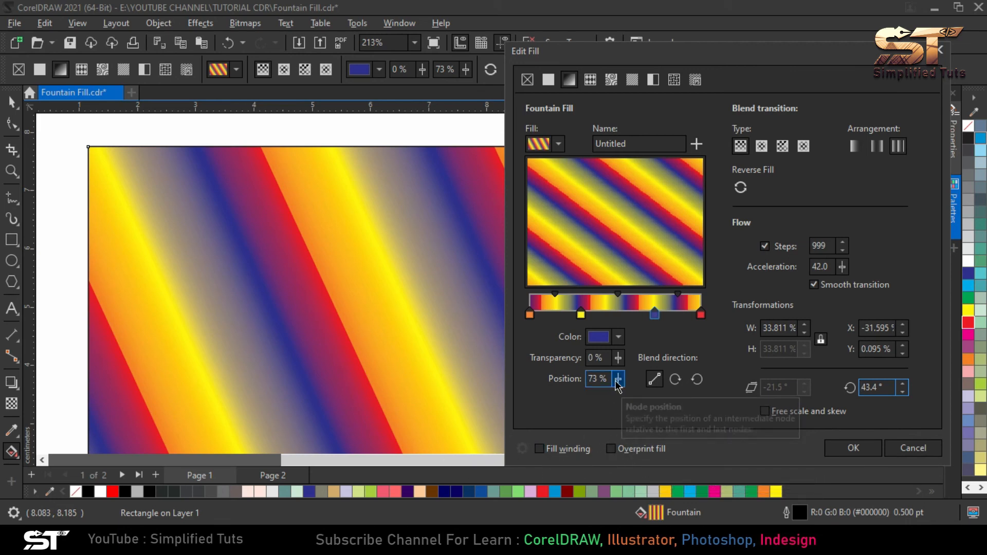
# Try several positions for the blue color node, including 37%, 72% and 58%, and leave it at 63%
pyautogui.moveTo(618, 379); pyautogui.dragTo(595, 396)
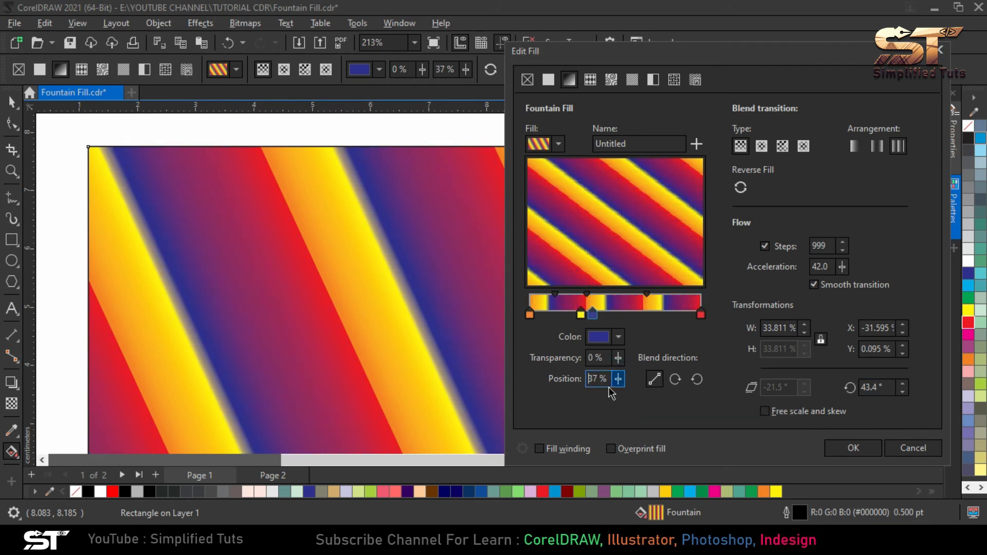
pyautogui.click(595, 315)
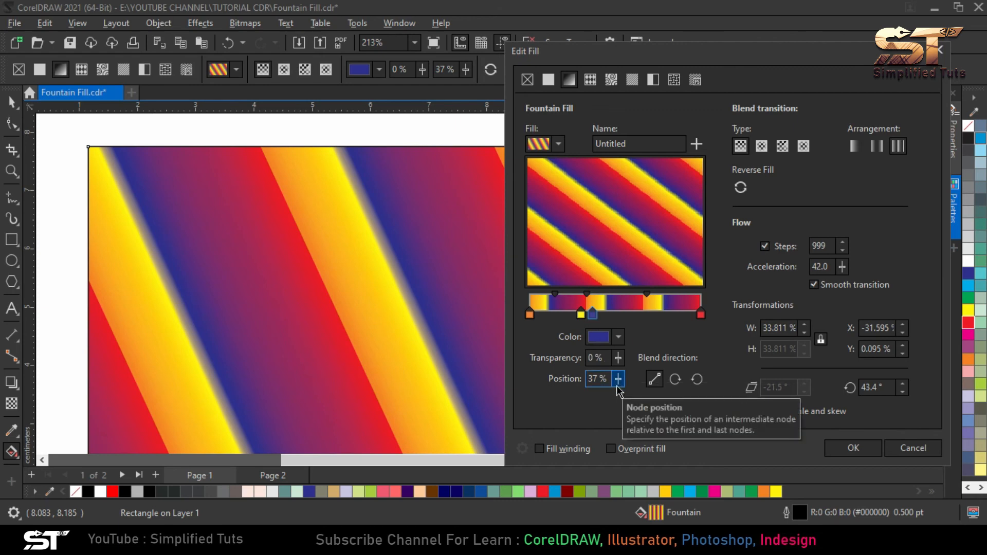
pyautogui.click(593, 314)
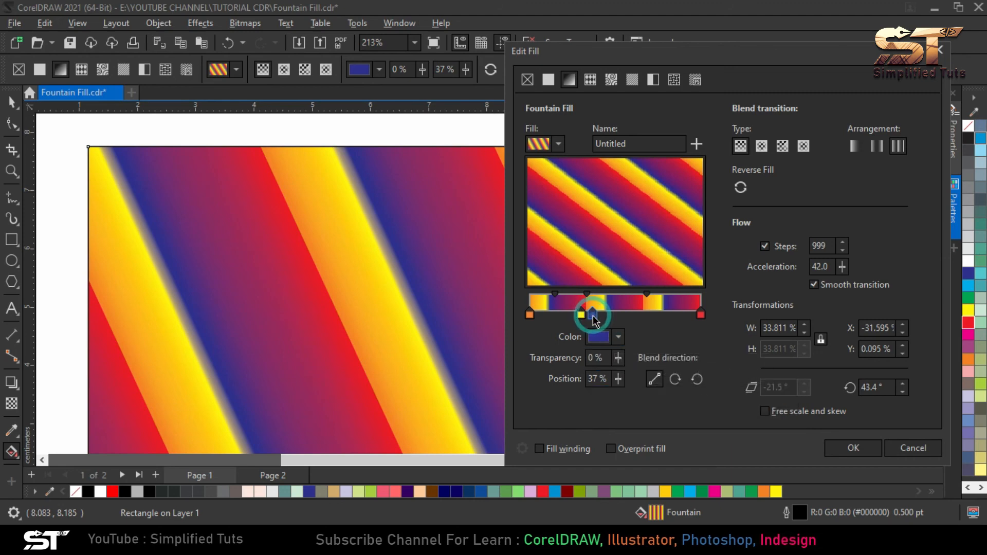
pyautogui.click(619, 379)
pyautogui.click(621, 398)
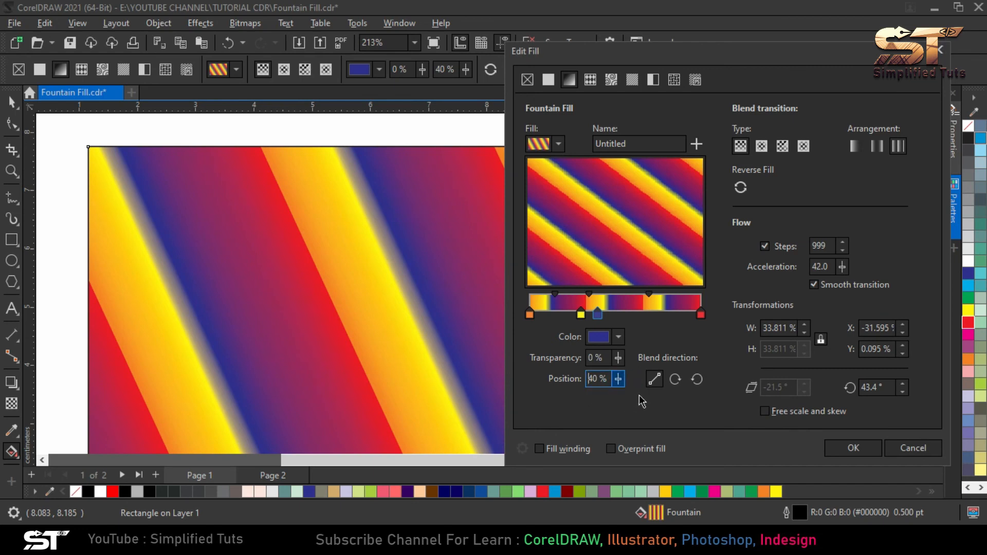
pyautogui.click(618, 379)
pyautogui.moveTo(619, 397); pyautogui.dragTo(645, 400)
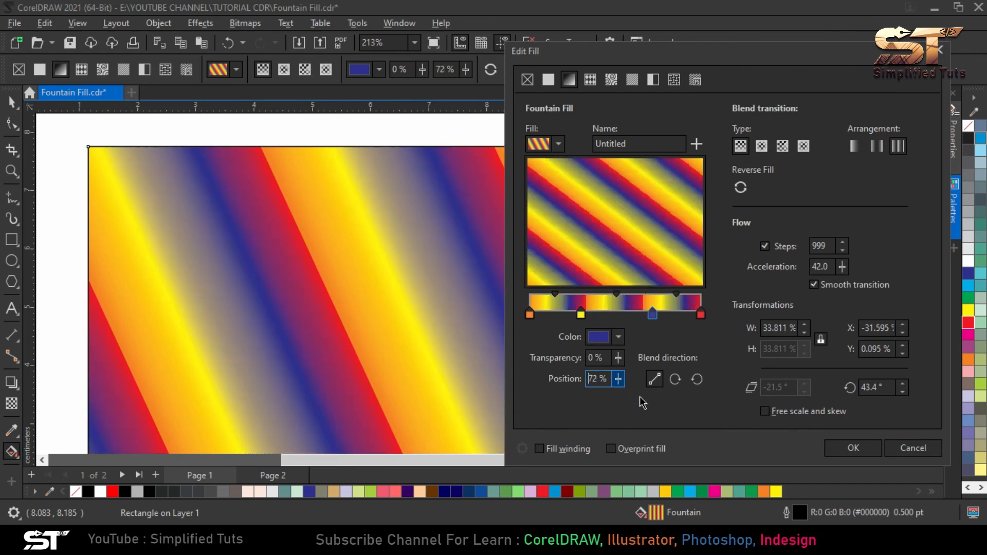
pyautogui.click(619, 379)
pyautogui.moveTo(620, 396); pyautogui.dragTo(613, 400)
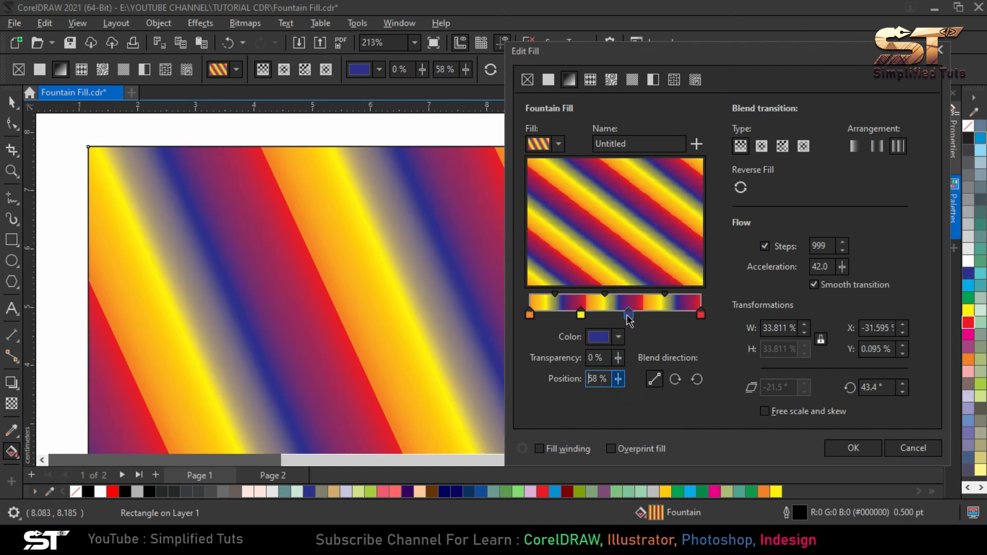
pyautogui.moveTo(629, 314)
pyautogui.mouseDown()
pyautogui.moveTo(661, 316)
pyautogui.moveTo(637, 313)
pyautogui.mouseUp()
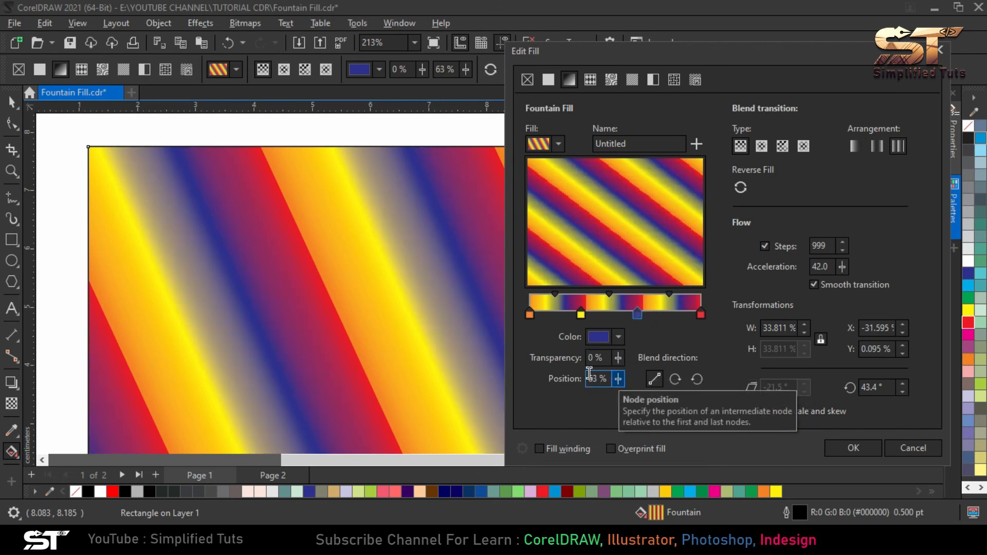
# Set the blue node's transparency to 42% and change its blend direction to clockwise
pyautogui.click(618, 358)
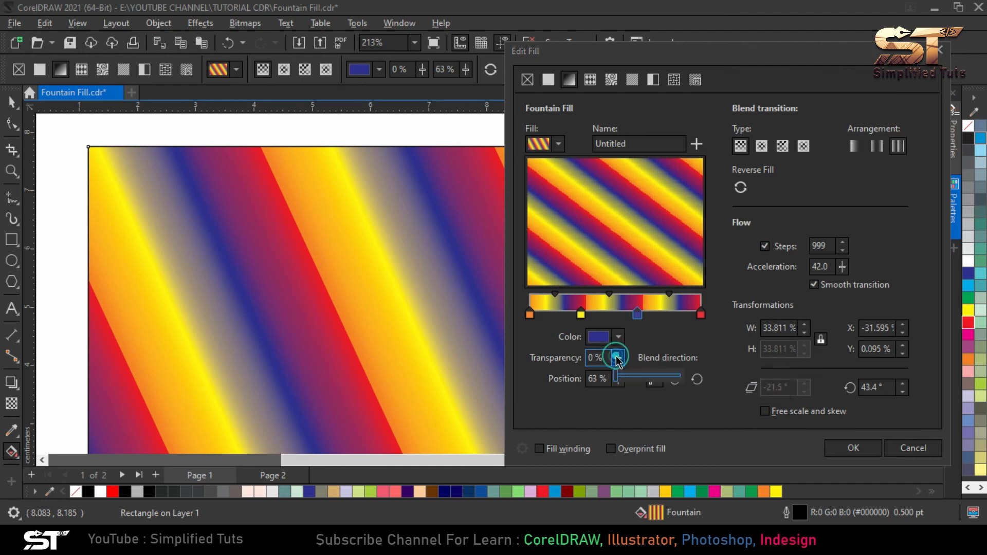
pyautogui.moveTo(618, 374); pyautogui.dragTo(643, 375)
pyautogui.click(619, 358)
pyautogui.click(618, 358)
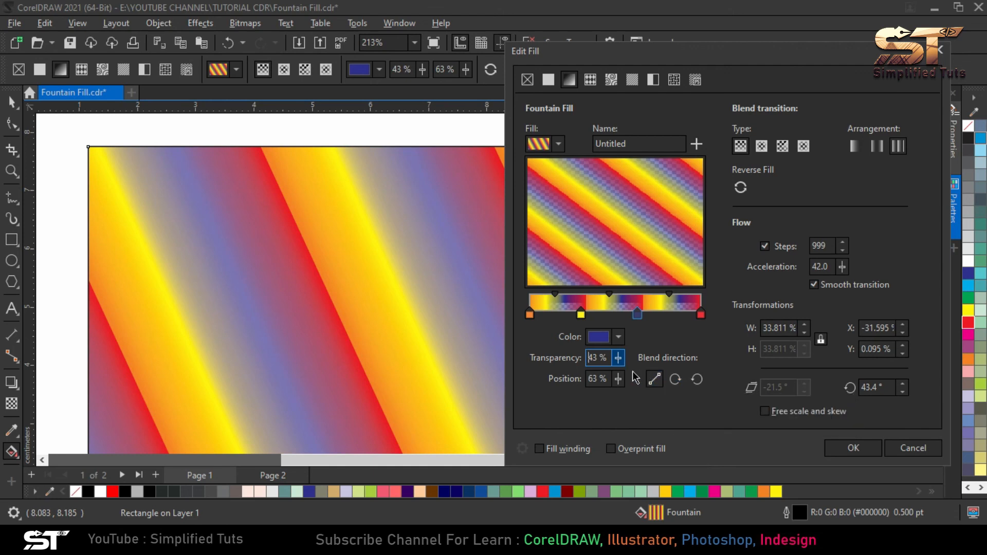
pyautogui.click(620, 357)
pyautogui.click(672, 379)
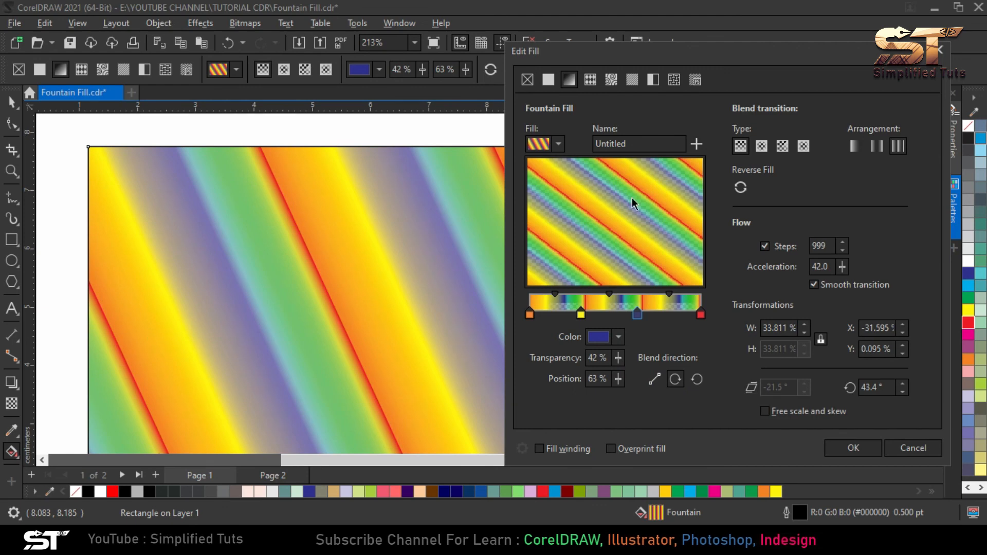
# Change the blue node's blend direction to counterclockwise
pyautogui.click(699, 380)
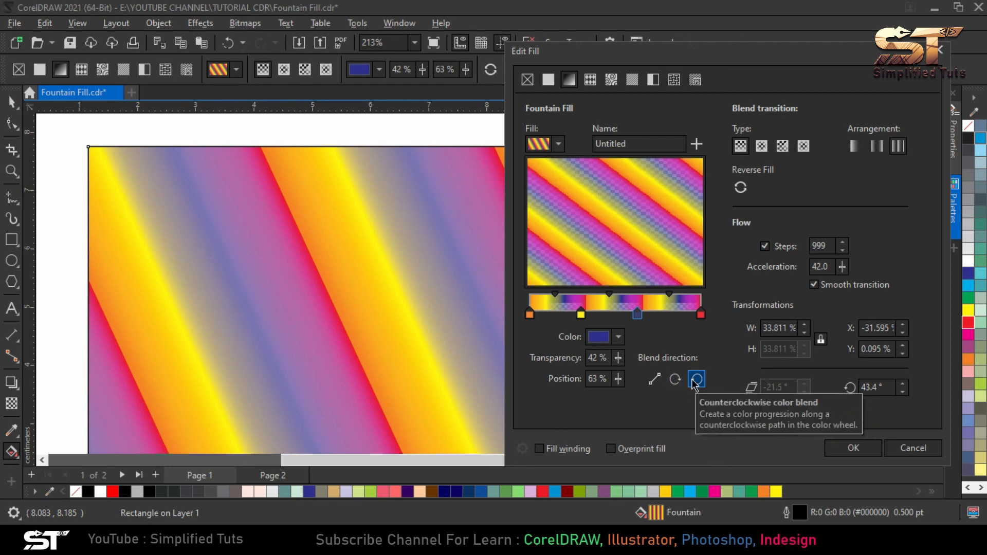
pyautogui.click(697, 381)
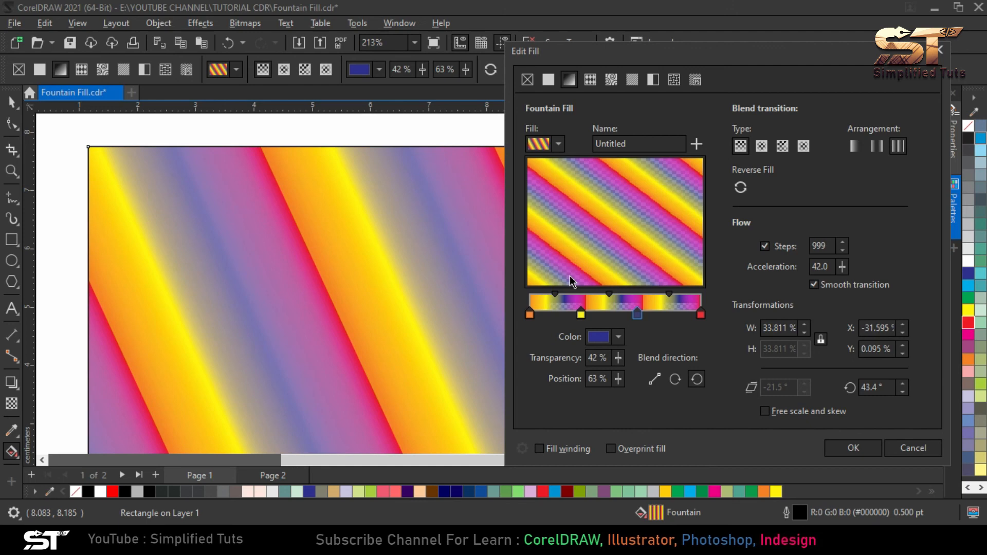
# Save the current fill as a custom fountain fill titled TEST, without choosing a category
pyautogui.click(636, 144)
pyautogui.click(698, 146)
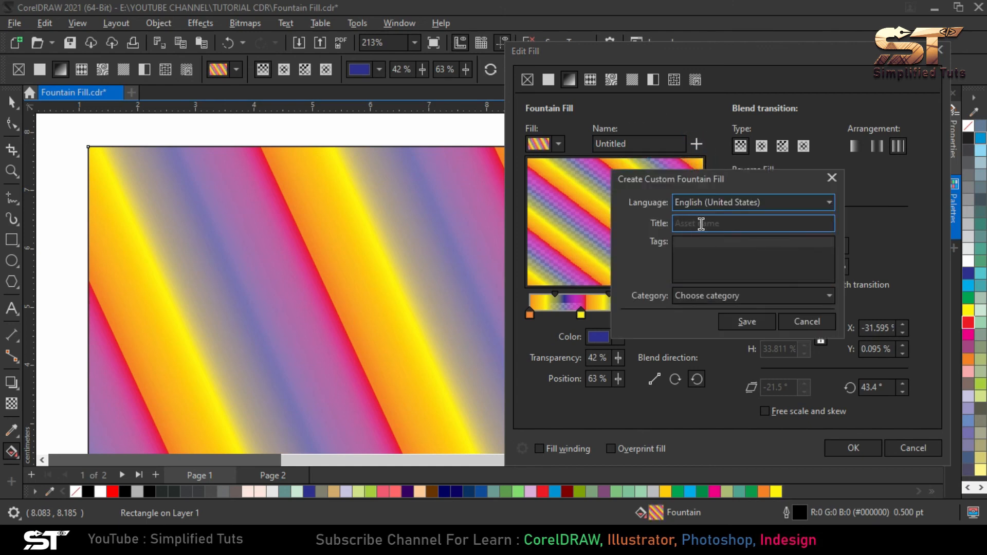
pyautogui.click(703, 220)
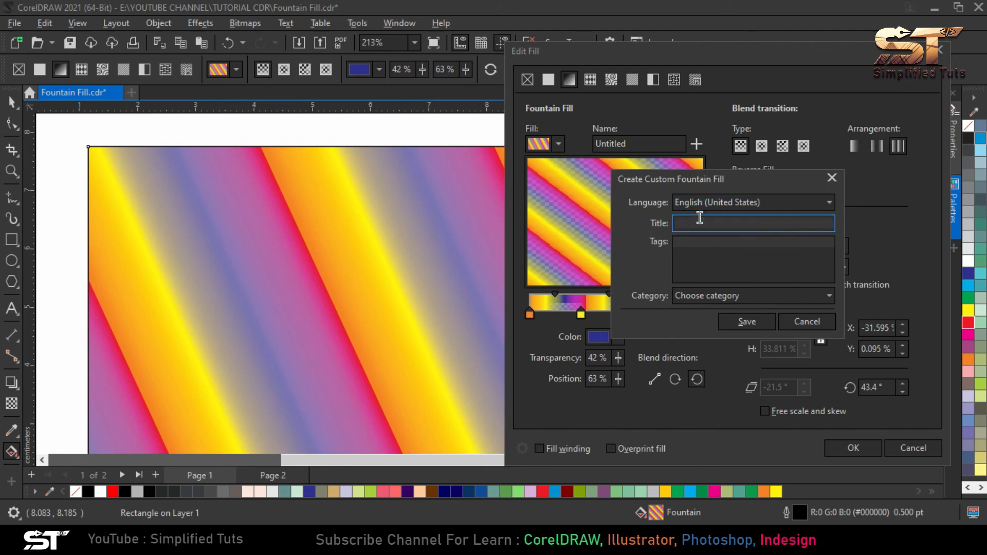
pyautogui.write('TEST')
pyautogui.click(747, 302)
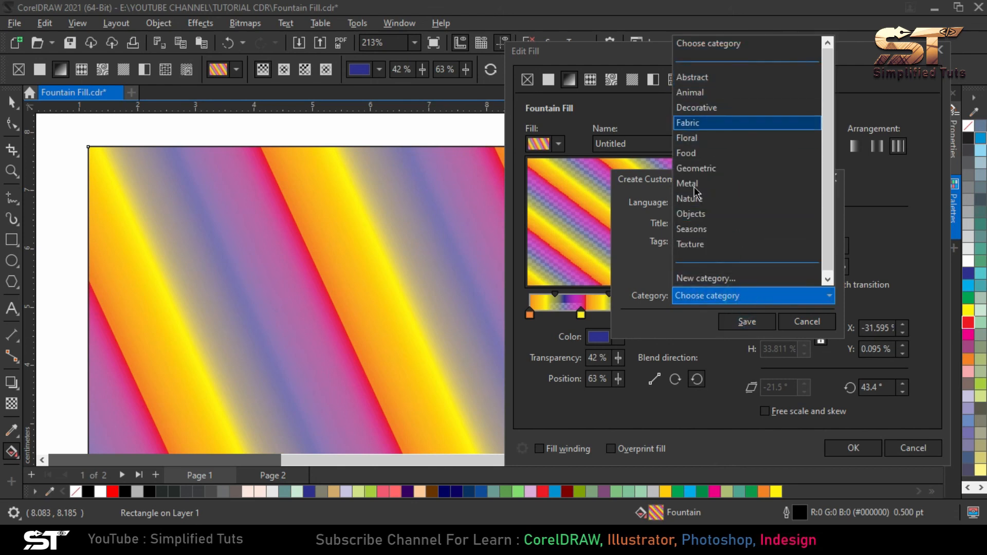
pyautogui.click(641, 256)
pyautogui.click(749, 320)
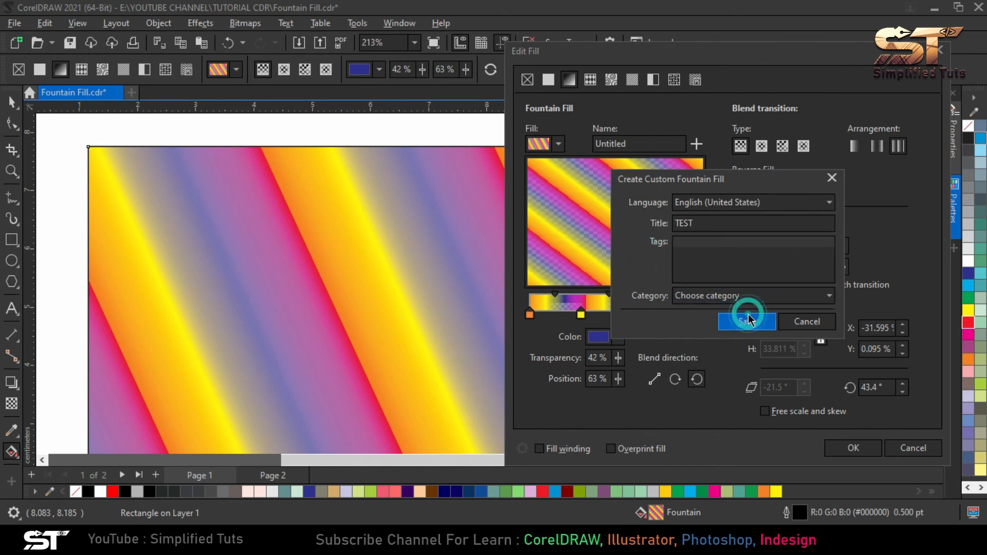